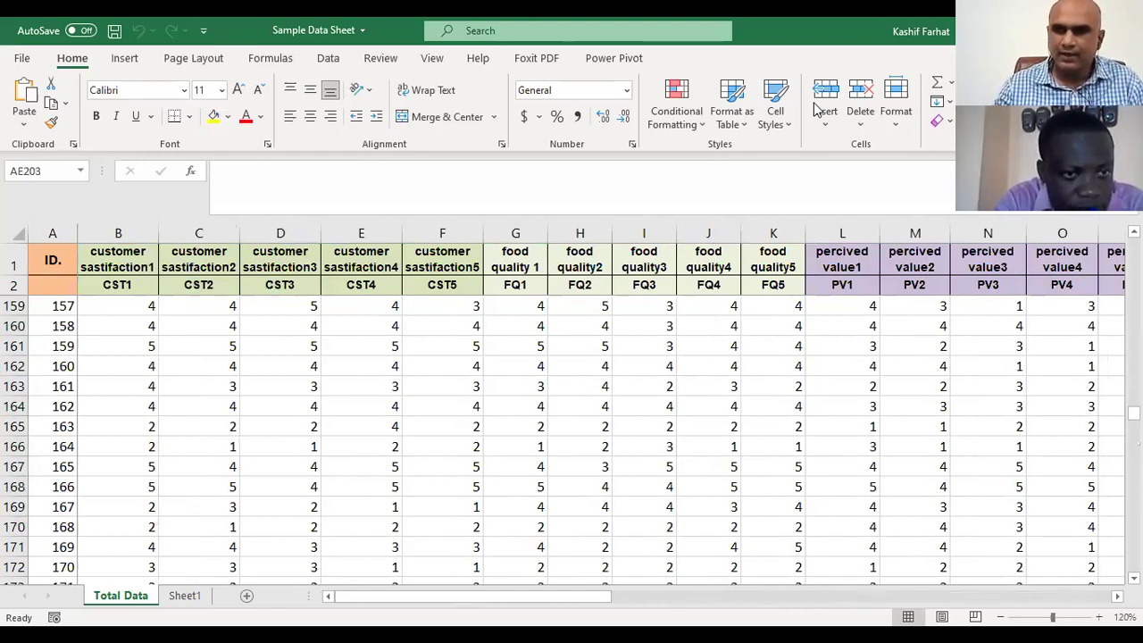
Go back to the start of the Total Data sheet and look through the respondent IDs in column A.
scroll(759, 411, up, 19)
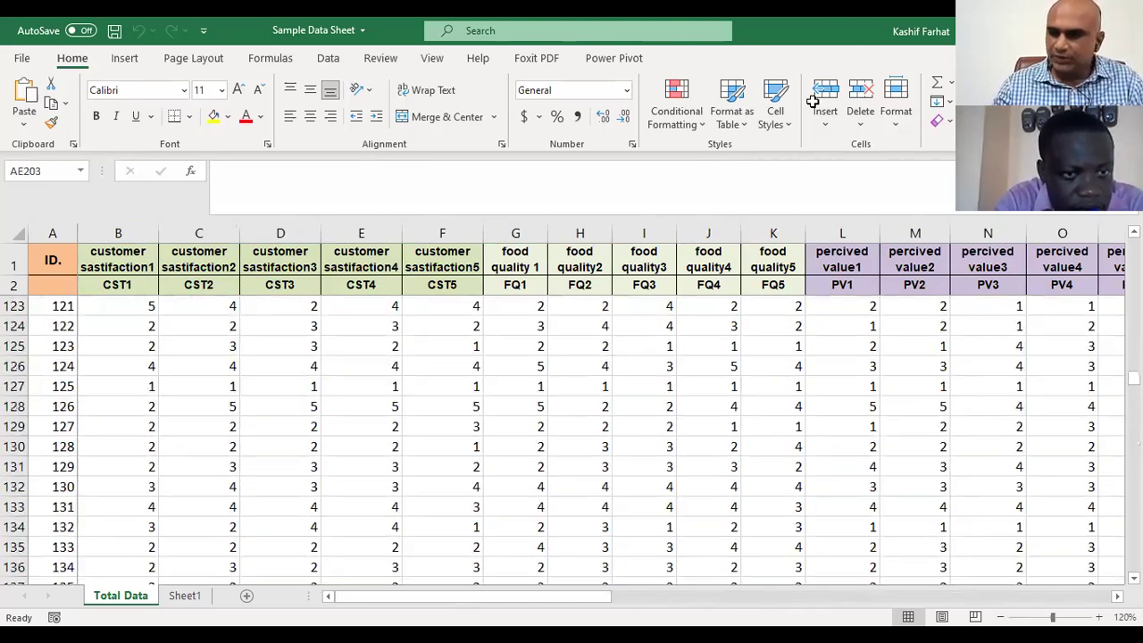
drag(1132, 351, 1132, 245)
drag(513, 598, 152, 586)
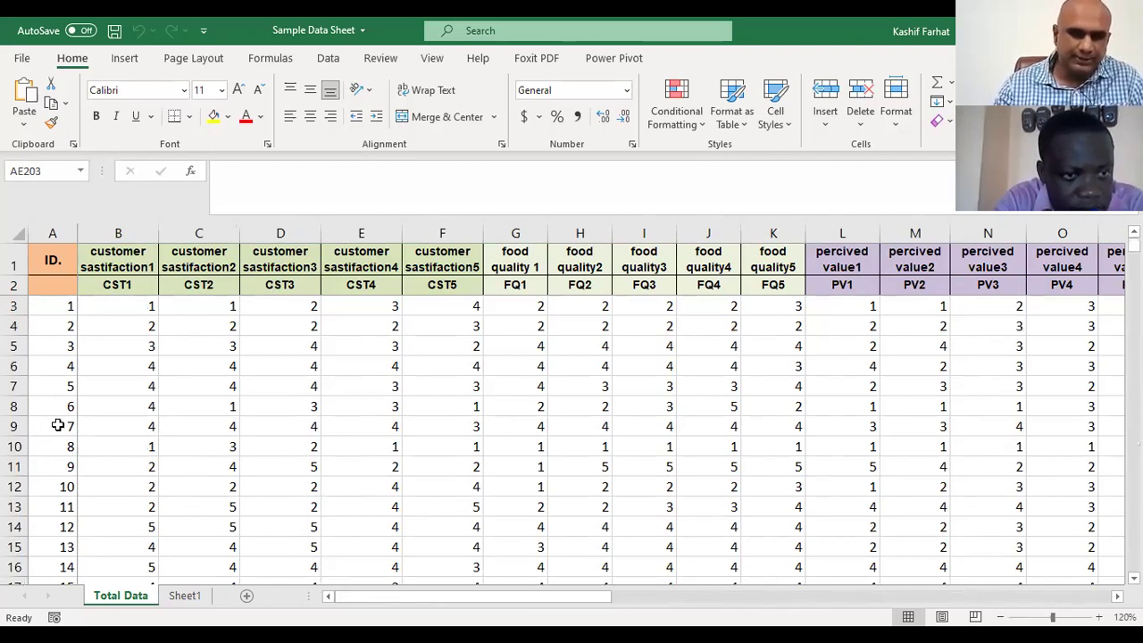
scroll(61, 384, down, 14)
scroll(79, 459, down, 4)
scroll(79, 459, up, 18)
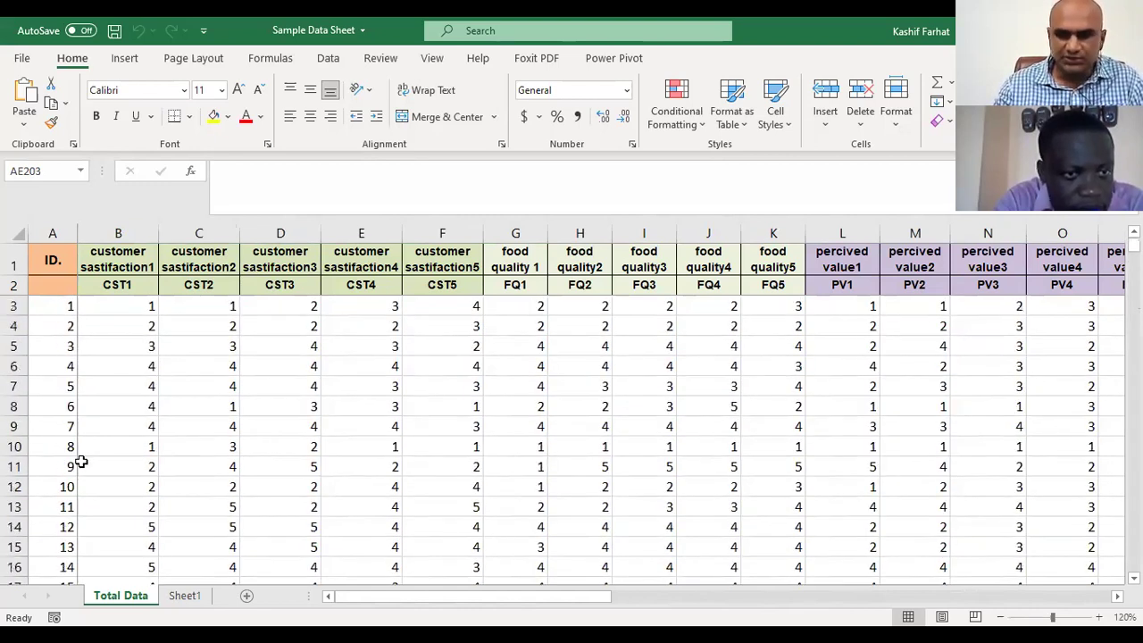
Highlight the response rows of IDs 1 to 4 one at a time to review each respondent's answers.
click(13, 306)
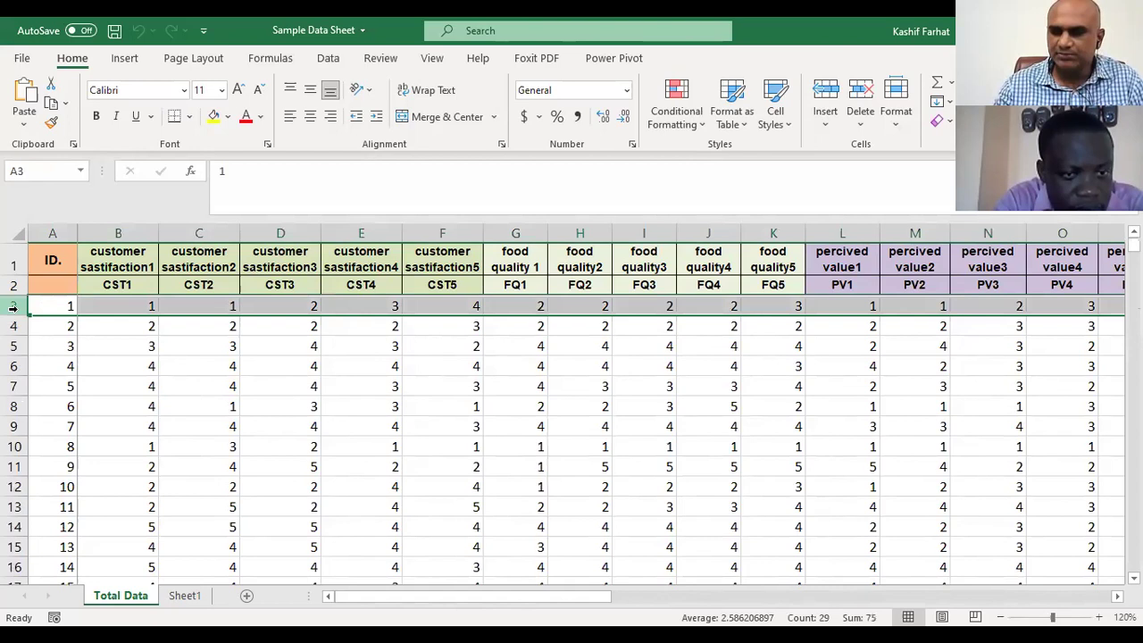
click(13, 327)
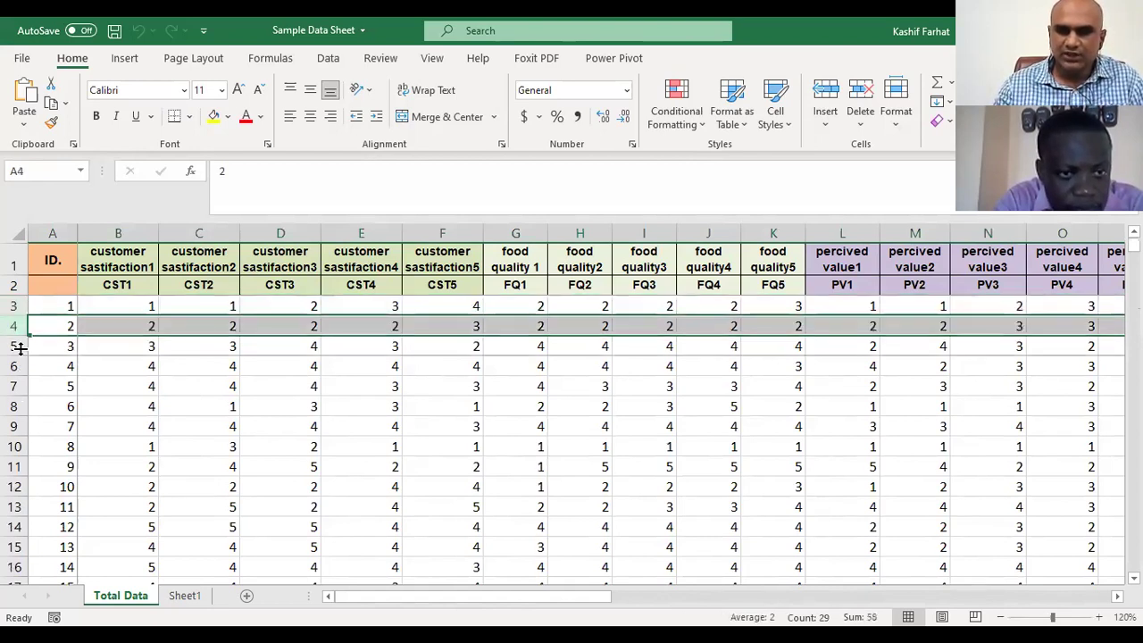
click(13, 309)
click(13, 347)
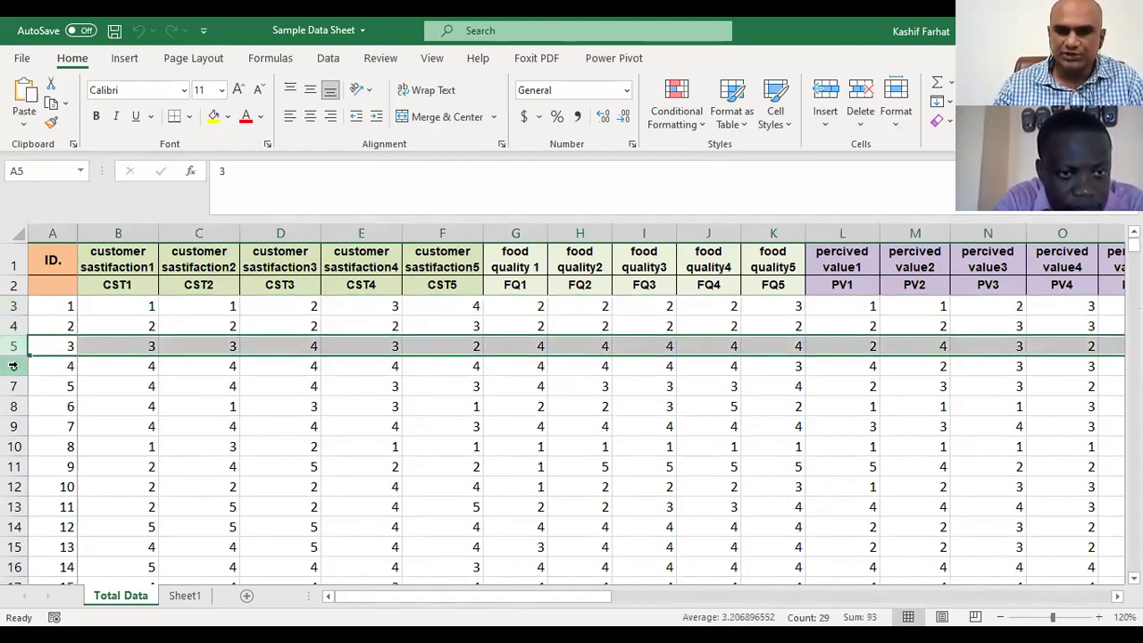
click(13, 366)
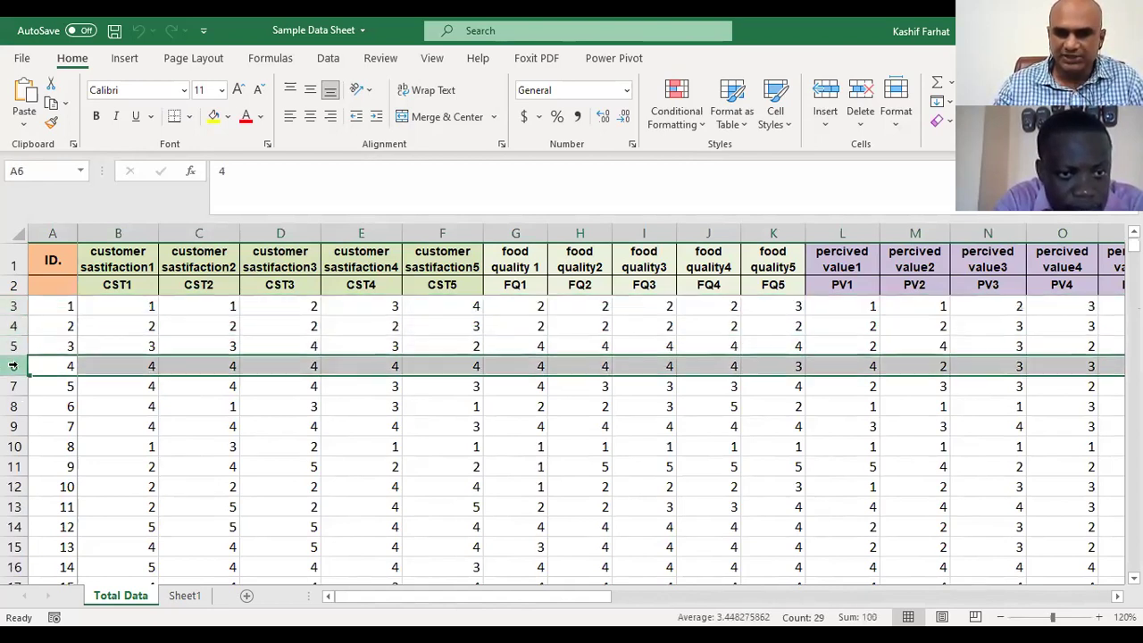
Examine the customer satisfaction items in columns B to F, including the first item's full header and its short code CST1.
click(118, 251)
click(133, 306)
click(130, 254)
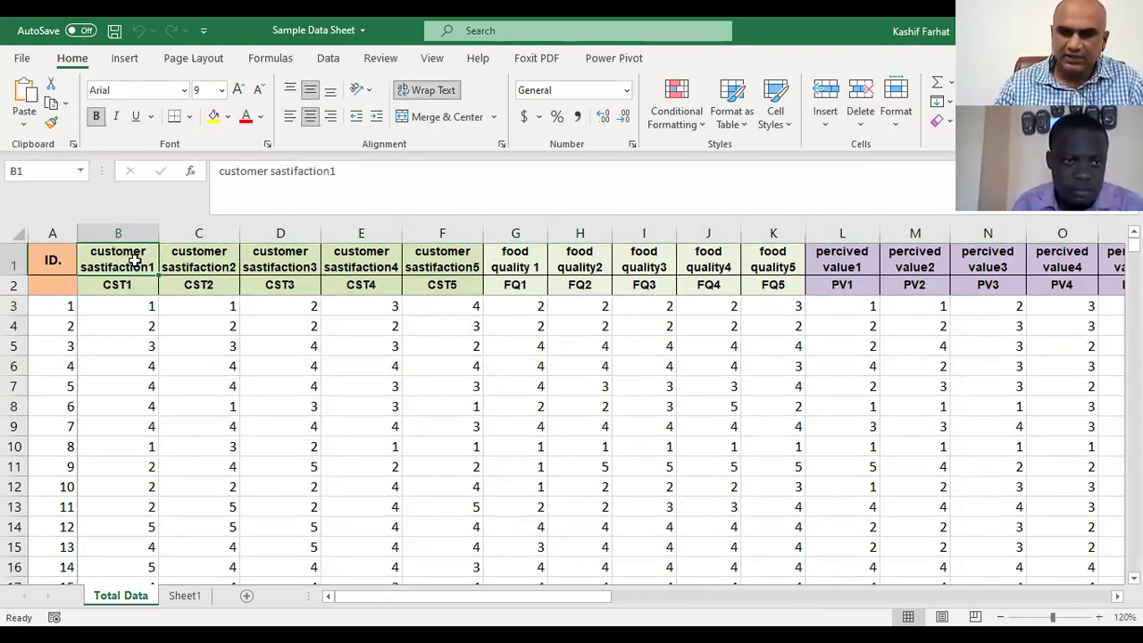
click(442, 259)
click(117, 232)
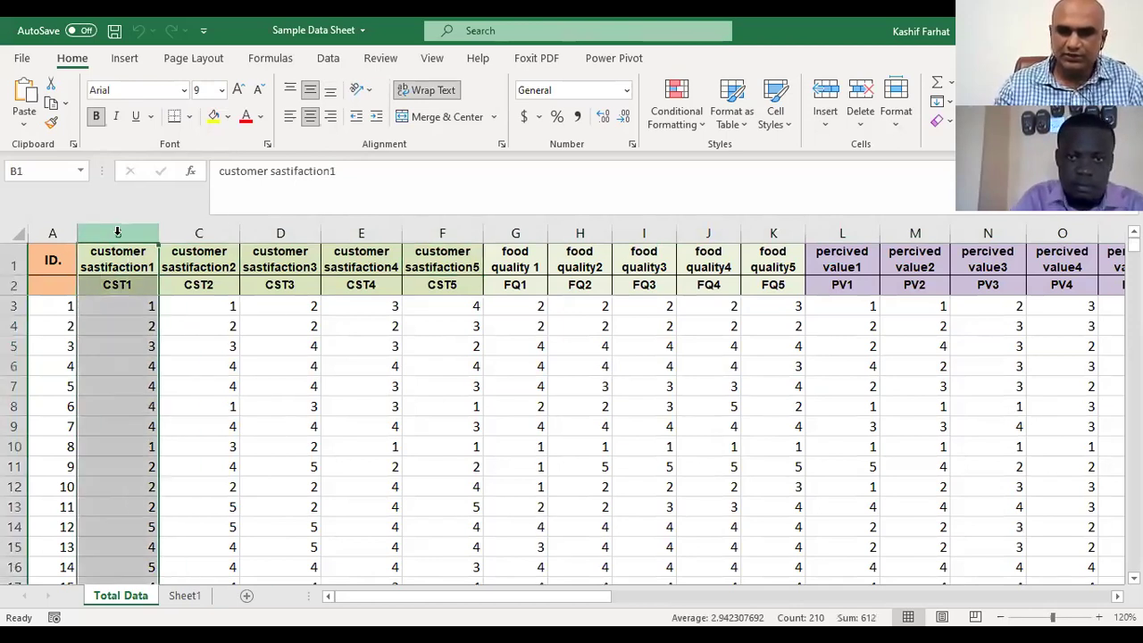
shift+click(426, 233)
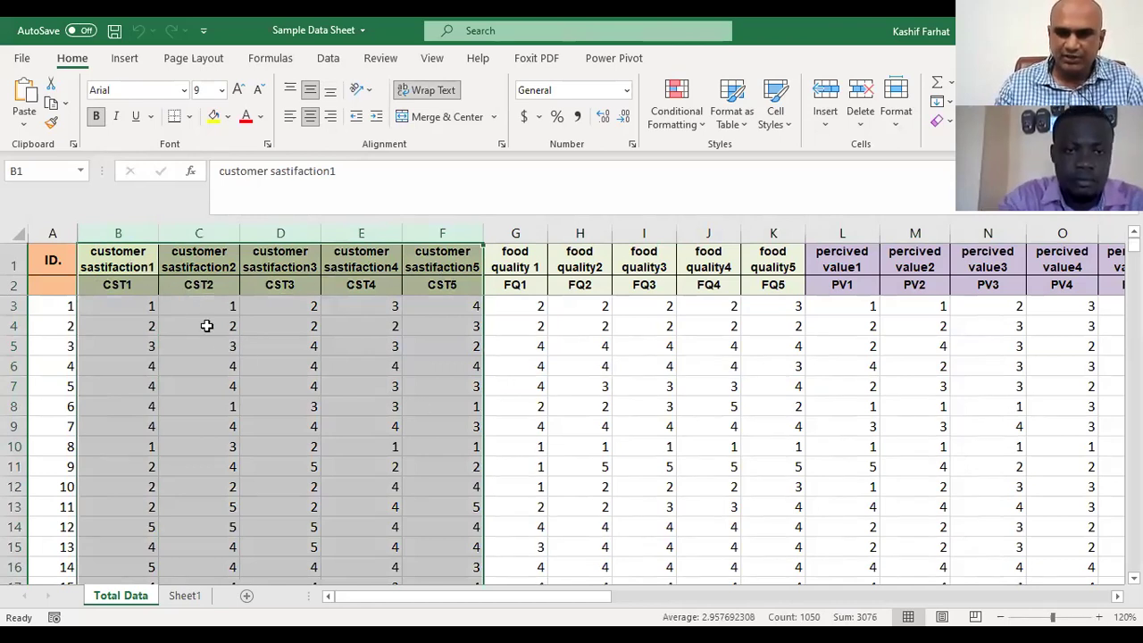
click(156, 356)
click(119, 257)
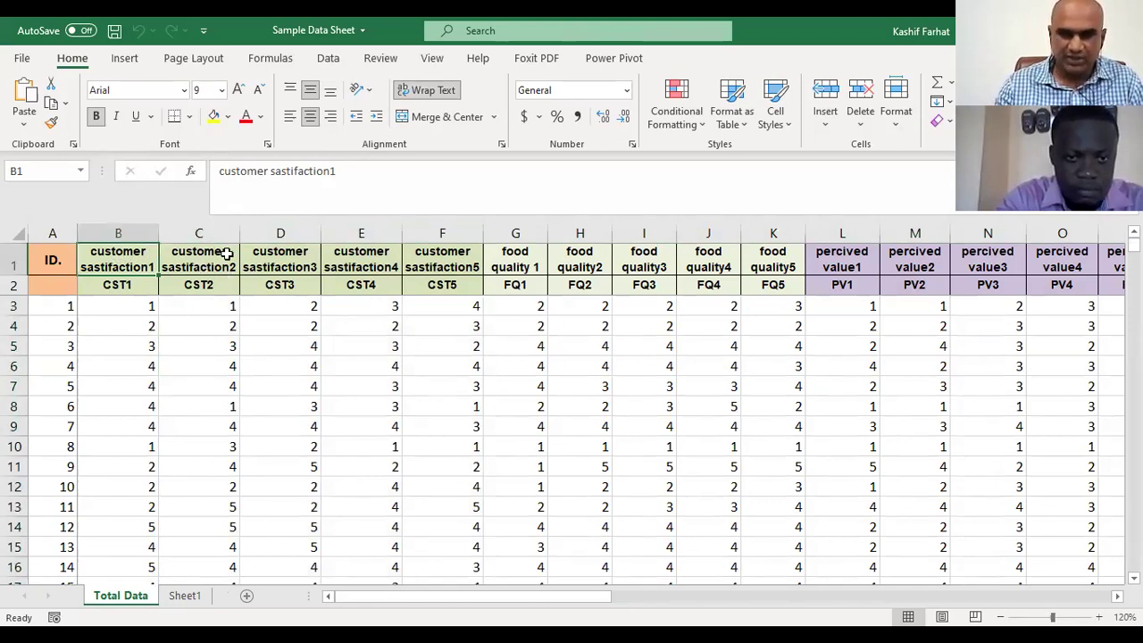
click(116, 286)
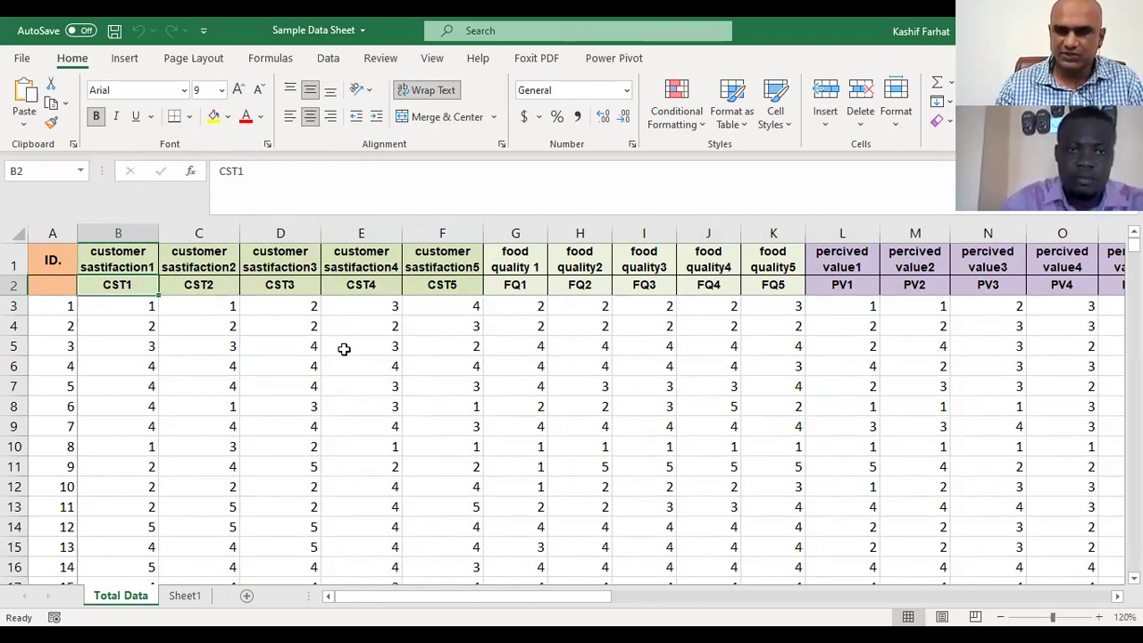
Highlight the five food quality columns, G through K, as one group.
drag(661, 385, 658, 368)
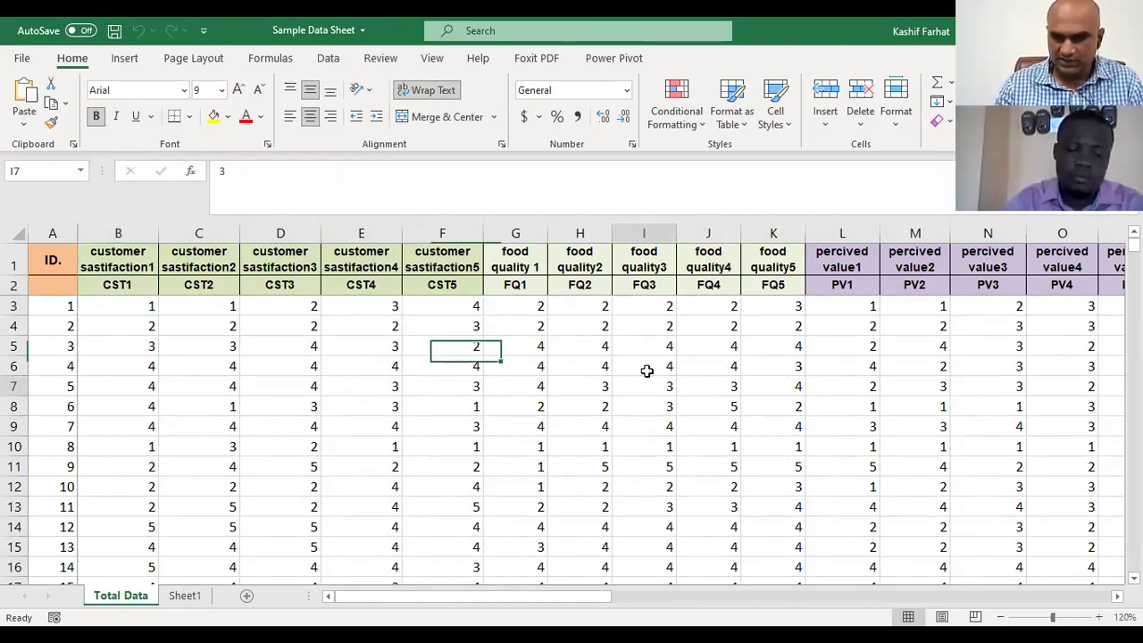
click(525, 233)
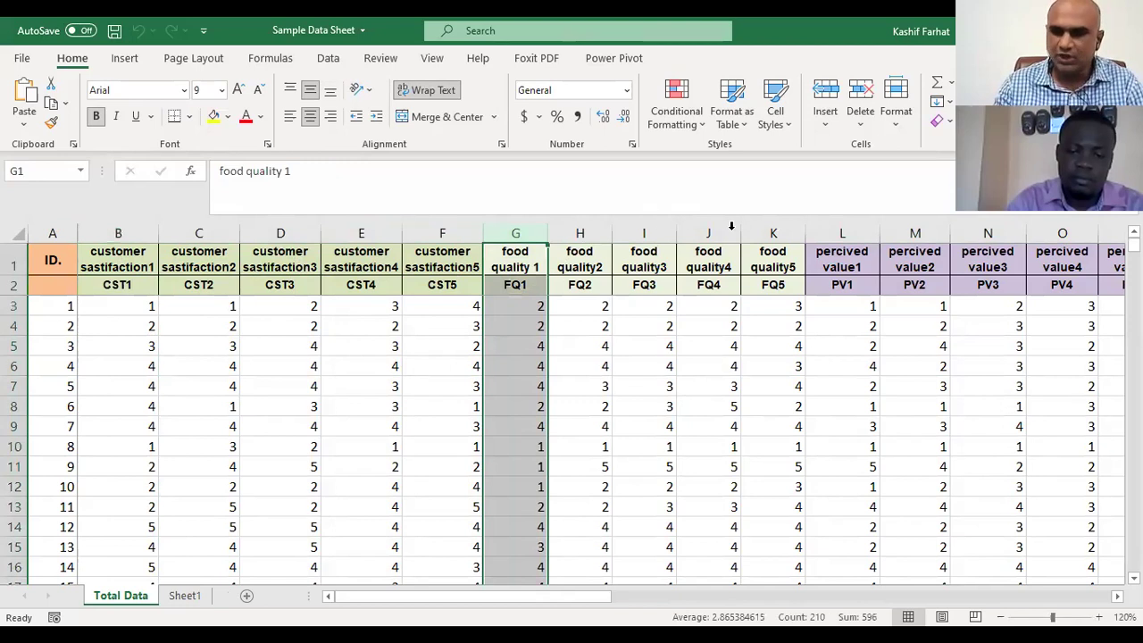
key(shift+Right)
key(shift+Right)
key(shift+Right)
key(shift+Right)
Highlight the perceived value columns L to P, followed by the Ambience columns Q to U.
drag(572, 596, 667, 594)
click(591, 232)
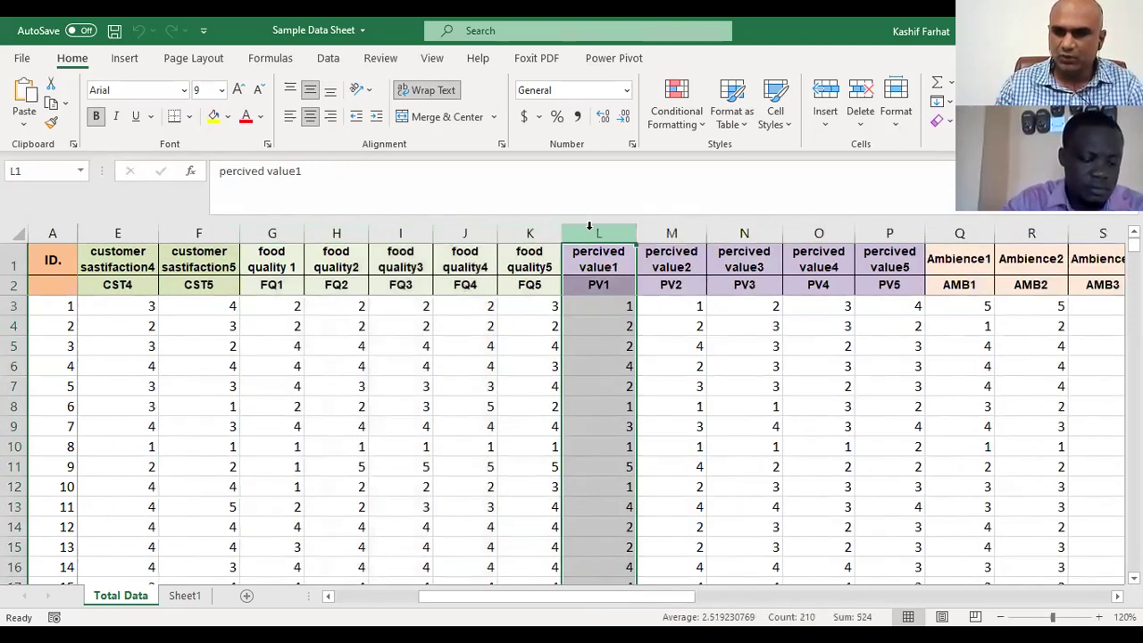
shift+click(866, 230)
drag(612, 598, 845, 598)
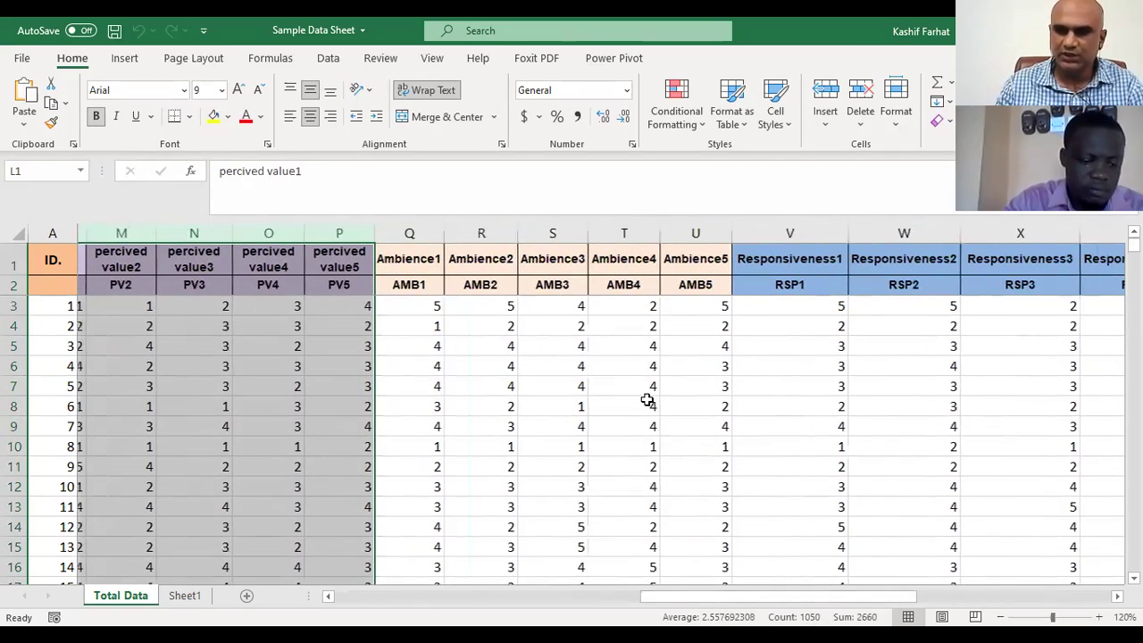
click(415, 231)
shift+click(687, 232)
Narrow the Education column AB so that it fits closely around its header.
drag(758, 594, 883, 575)
click(801, 424)
drag(1117, 596, 1117, 596)
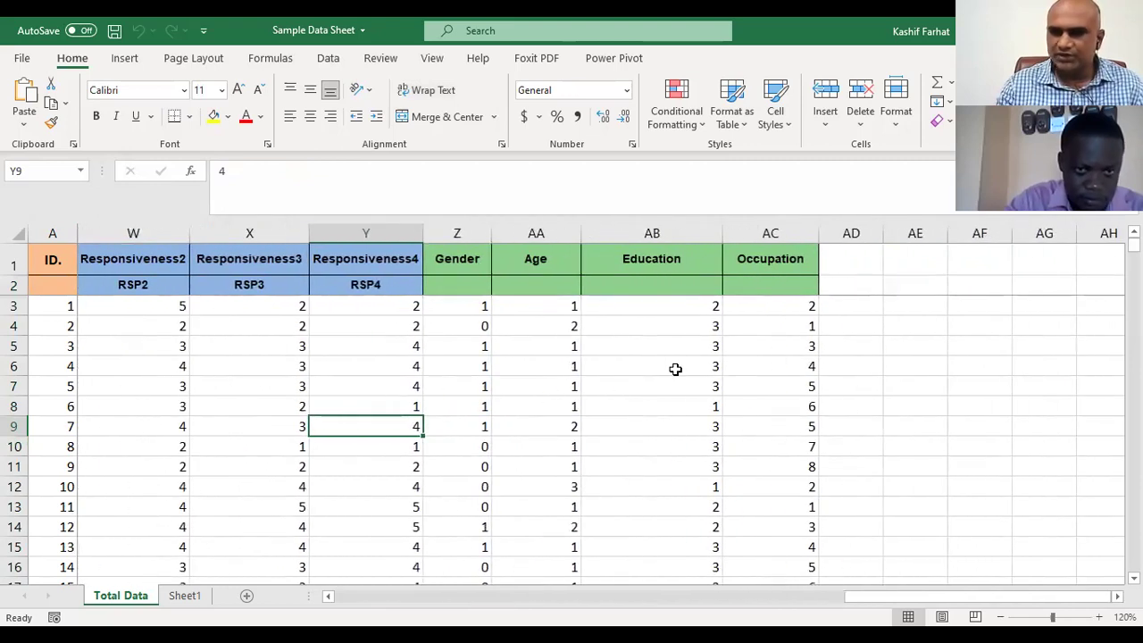
drag(719, 234, 661, 211)
click(730, 352)
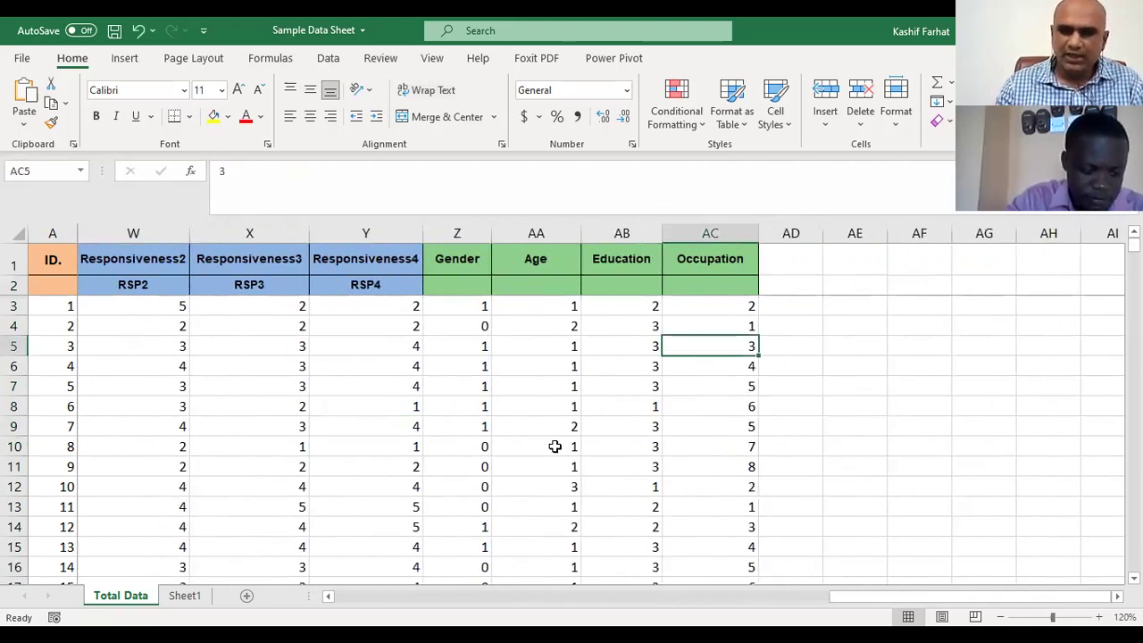
Examine the Gender column and its codes 1 and 0 in cells Z3 and Z4.
click(457, 233)
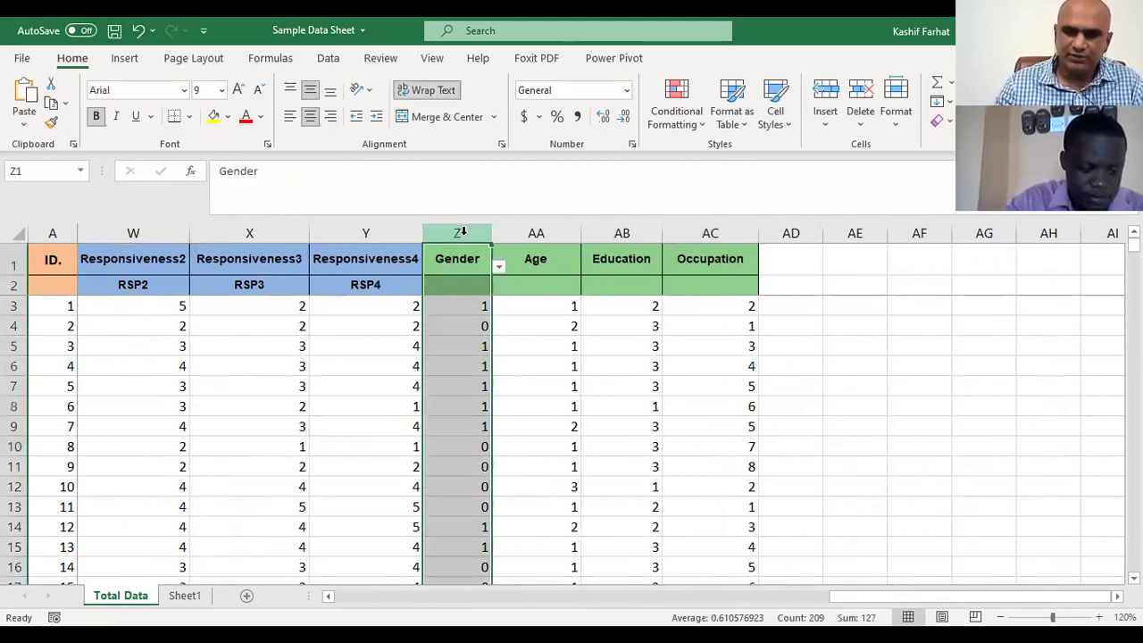
click(466, 314)
key(Down)
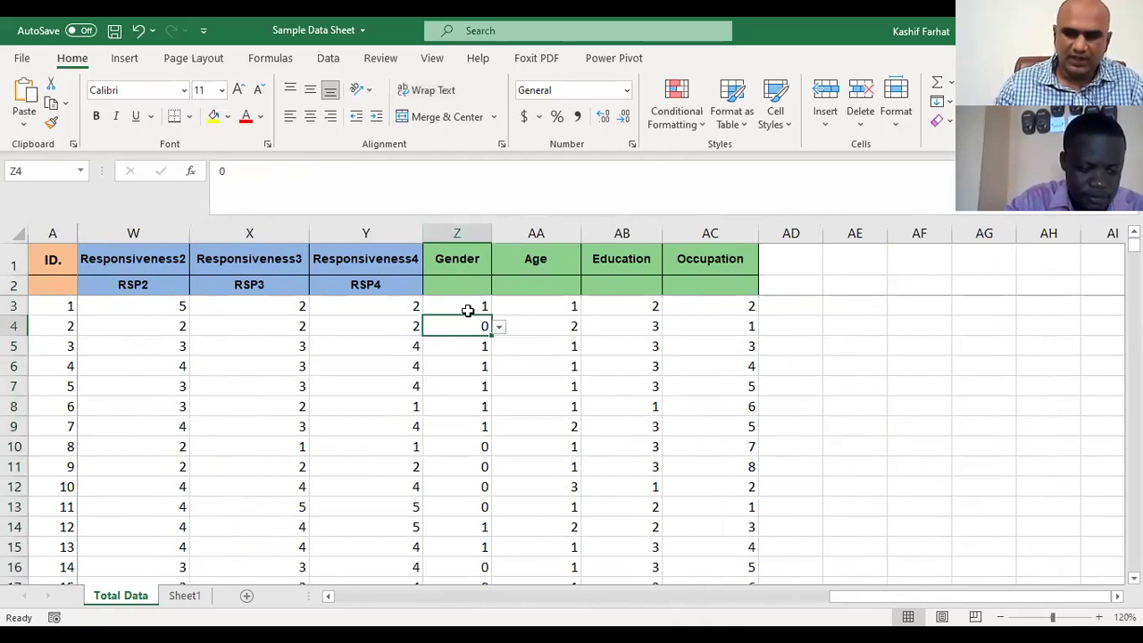
click(467, 310)
key(Down)
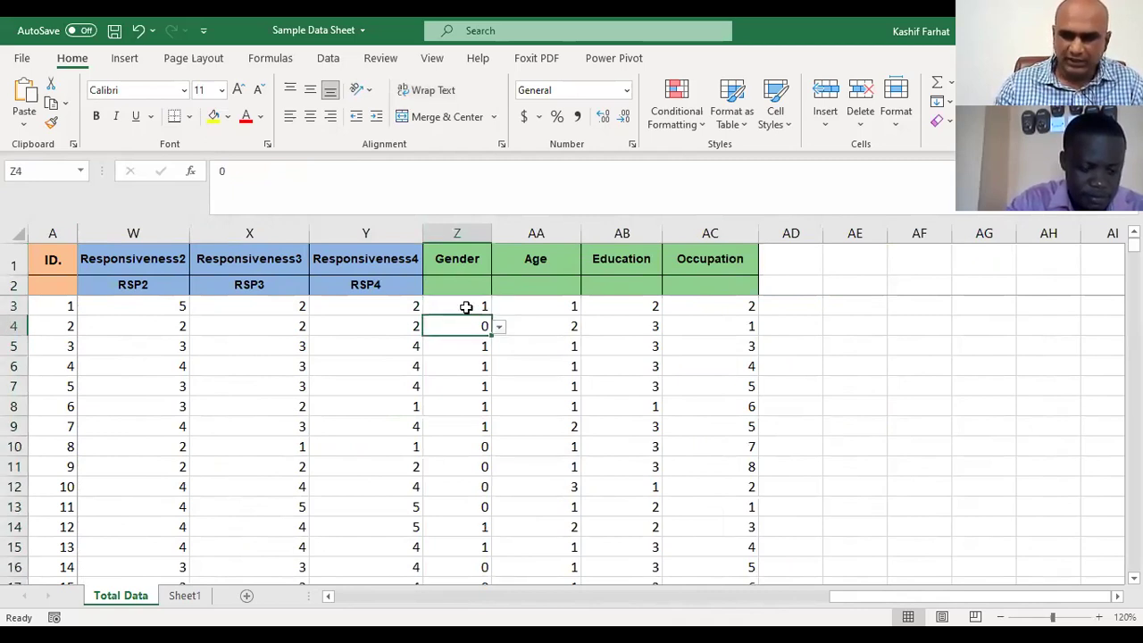
click(466, 307)
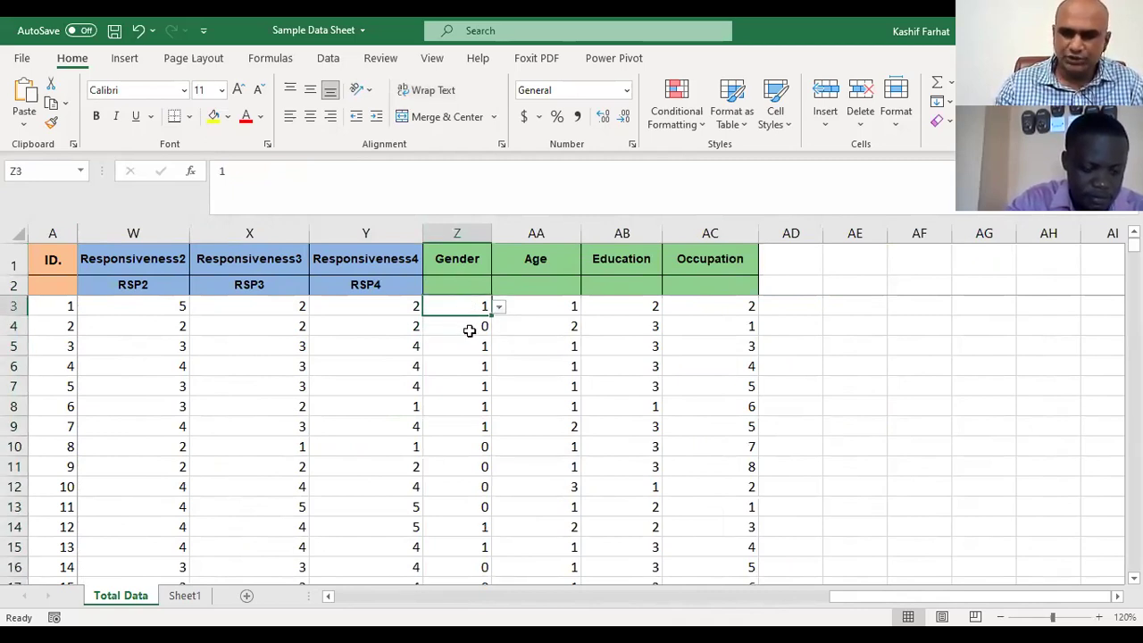
click(470, 327)
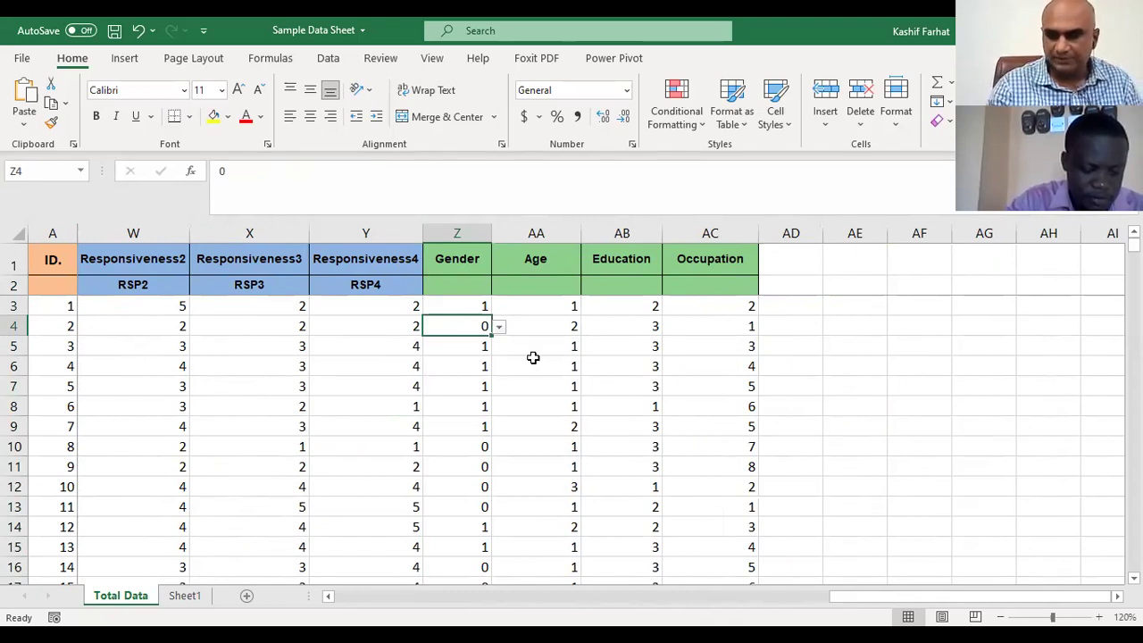
Examine the Age column's category codes in AA3, AA4 and AA12, and compare them with the Gender column.
click(551, 232)
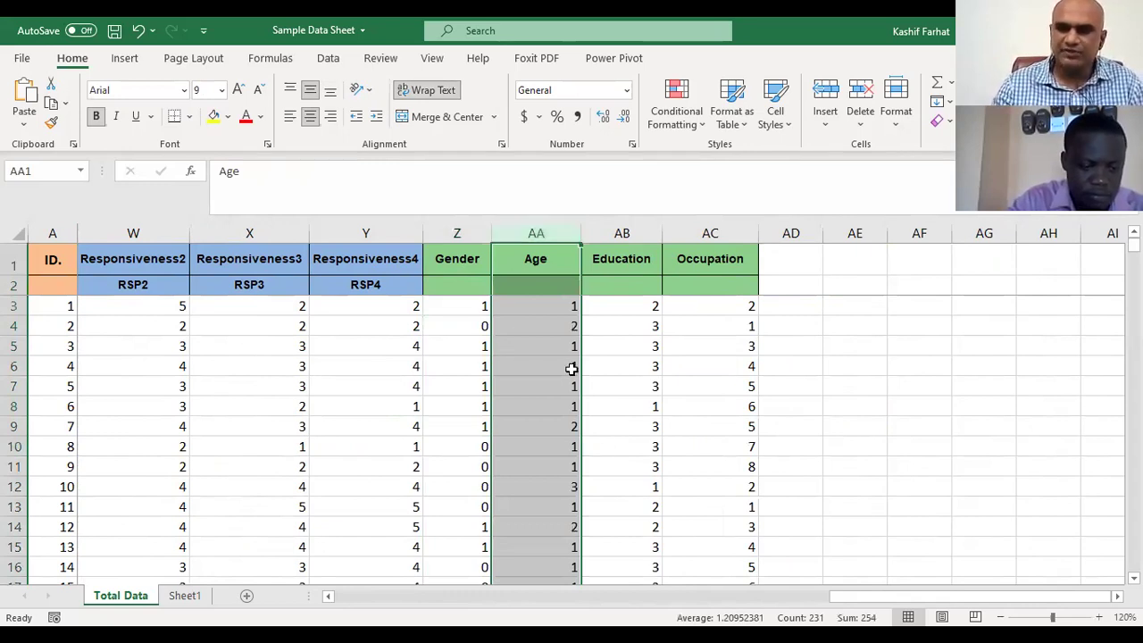
click(666, 440)
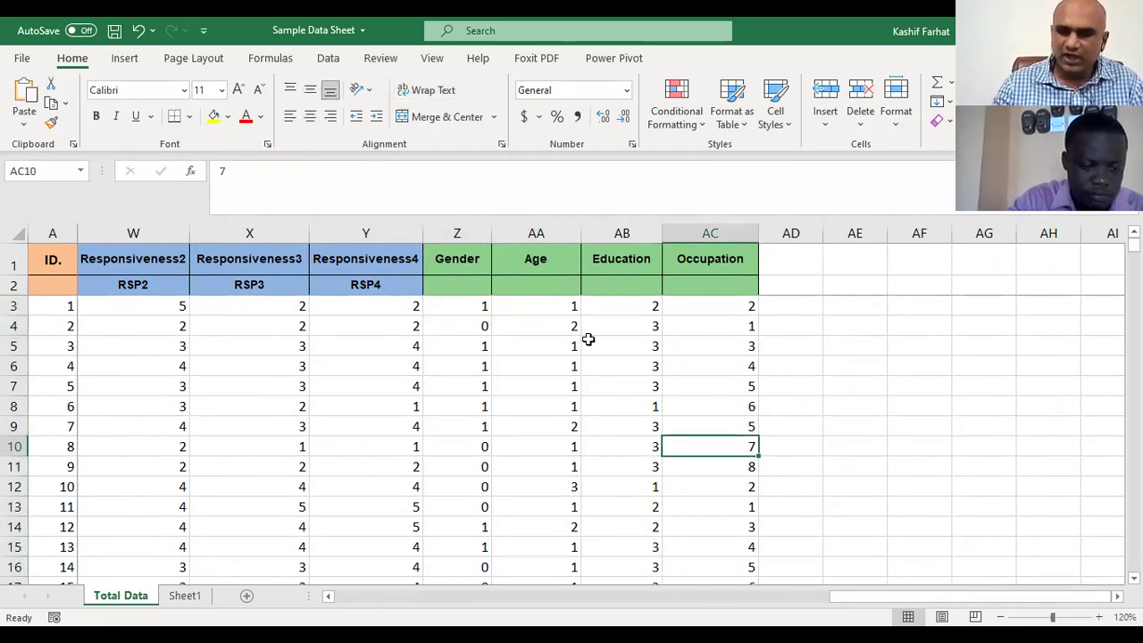
click(555, 306)
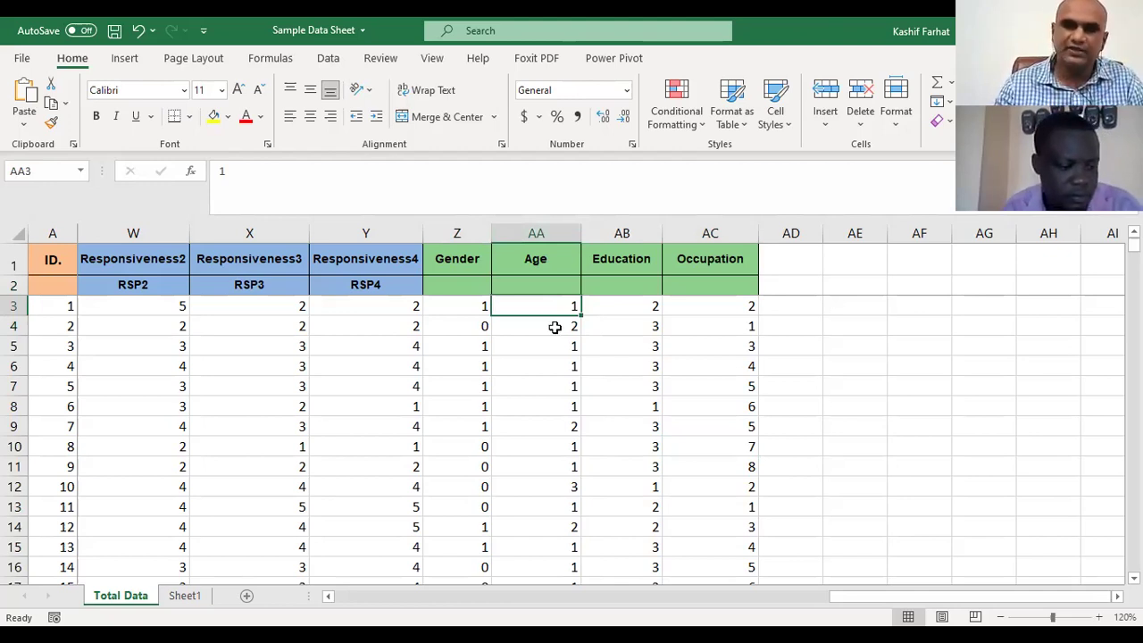
click(554, 327)
click(567, 486)
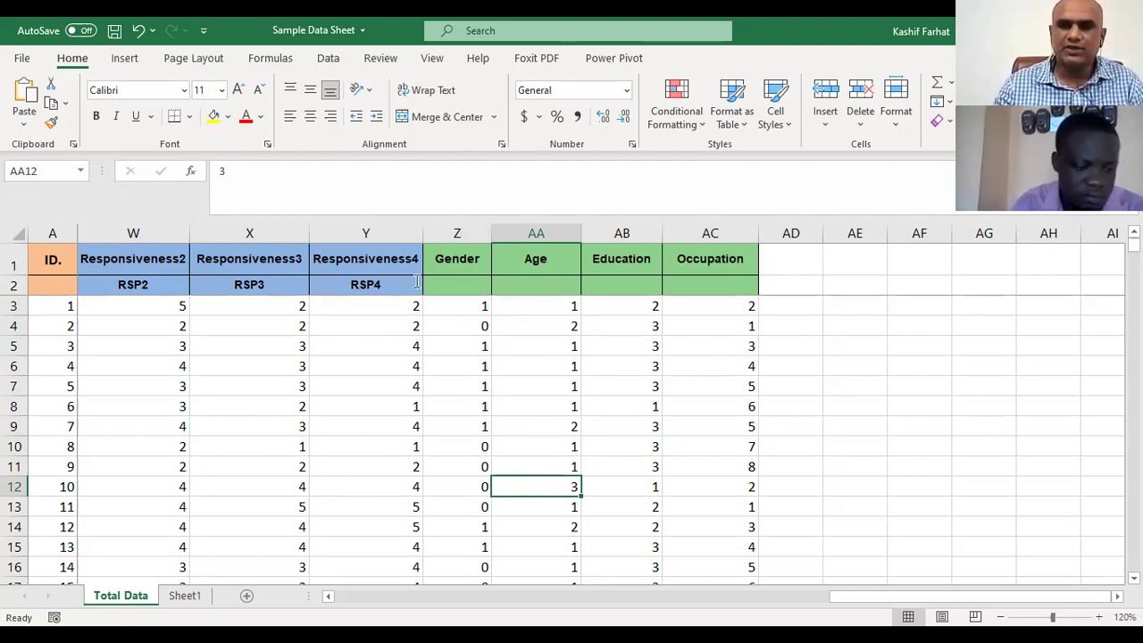
click(459, 233)
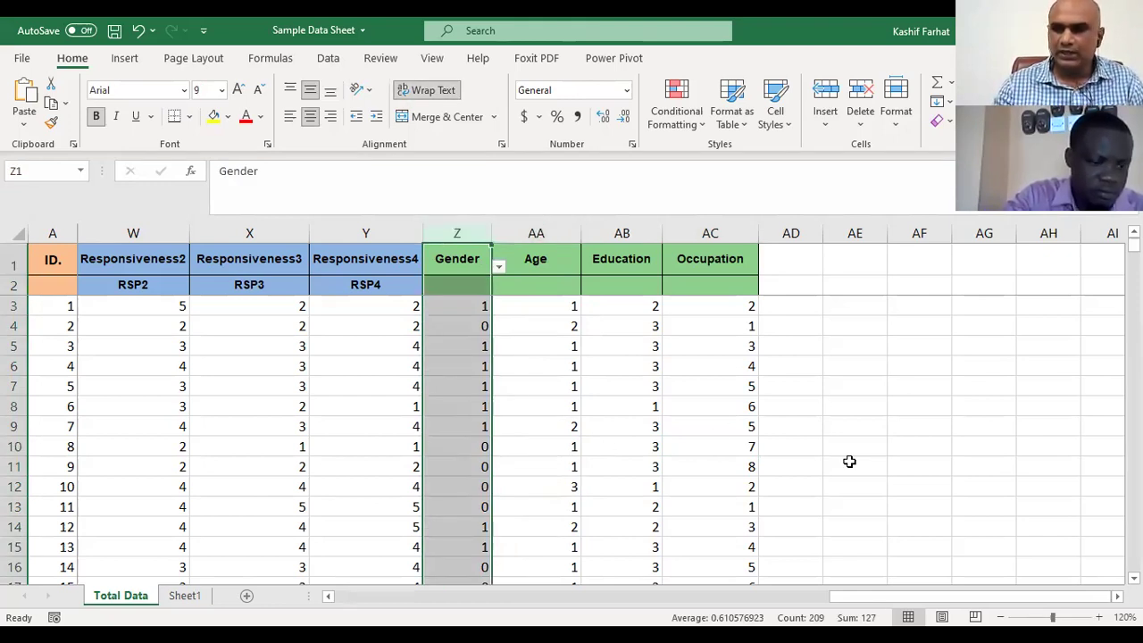
click(551, 313)
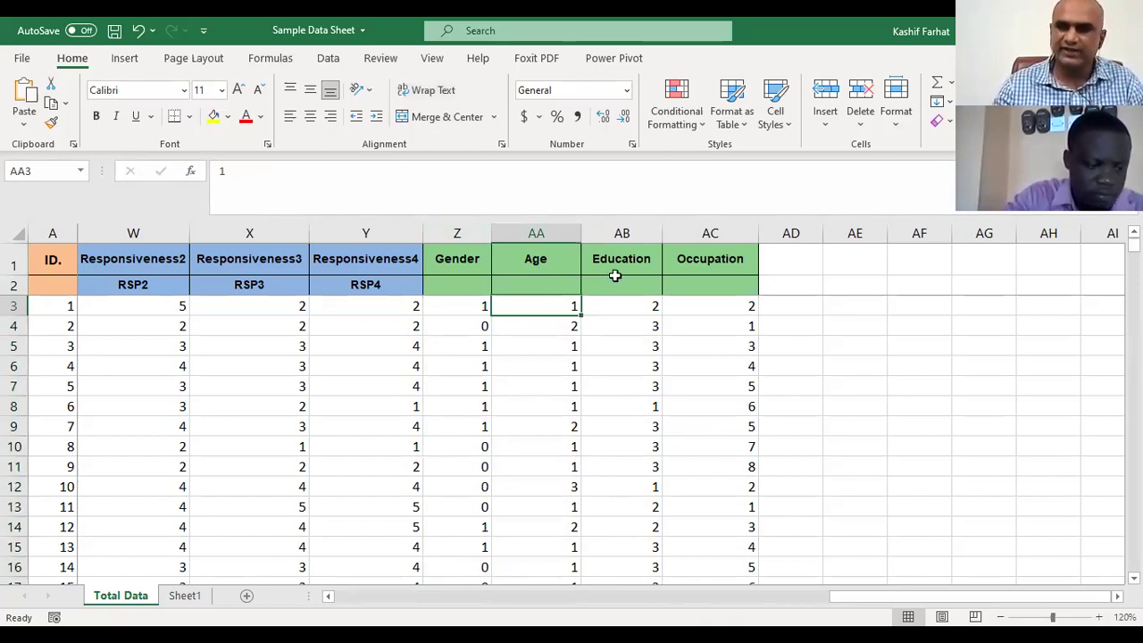
Look through the Education column's category codes and check the Education and Occupation entries in row 8.
click(636, 231)
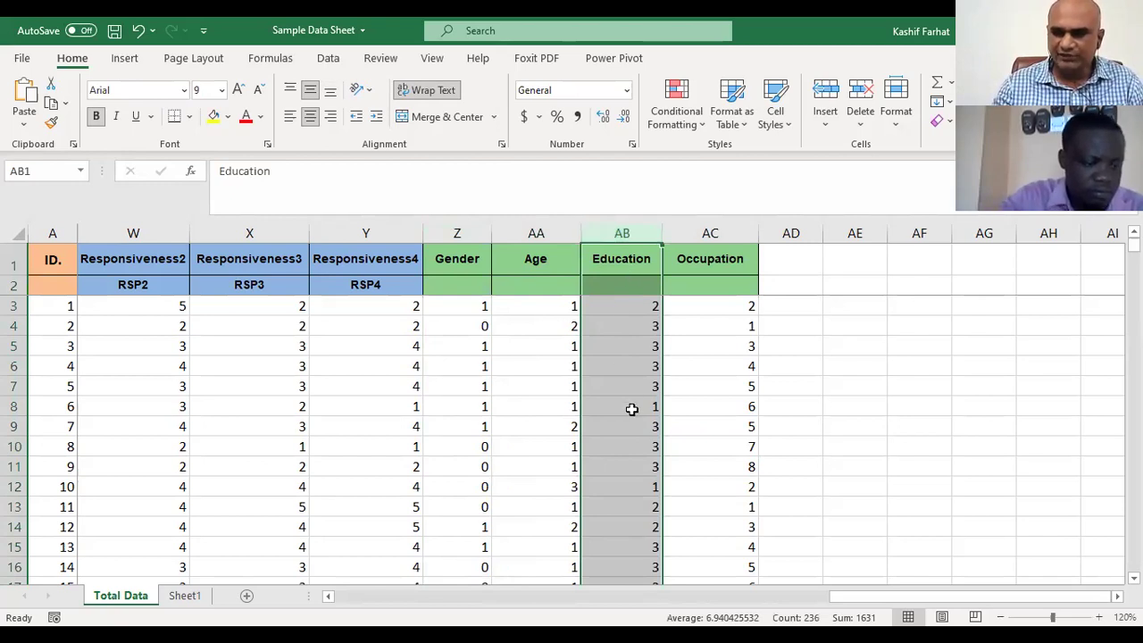
scroll(634, 405, down, 1)
scroll(634, 405, down, 2)
scroll(635, 405, up, 3)
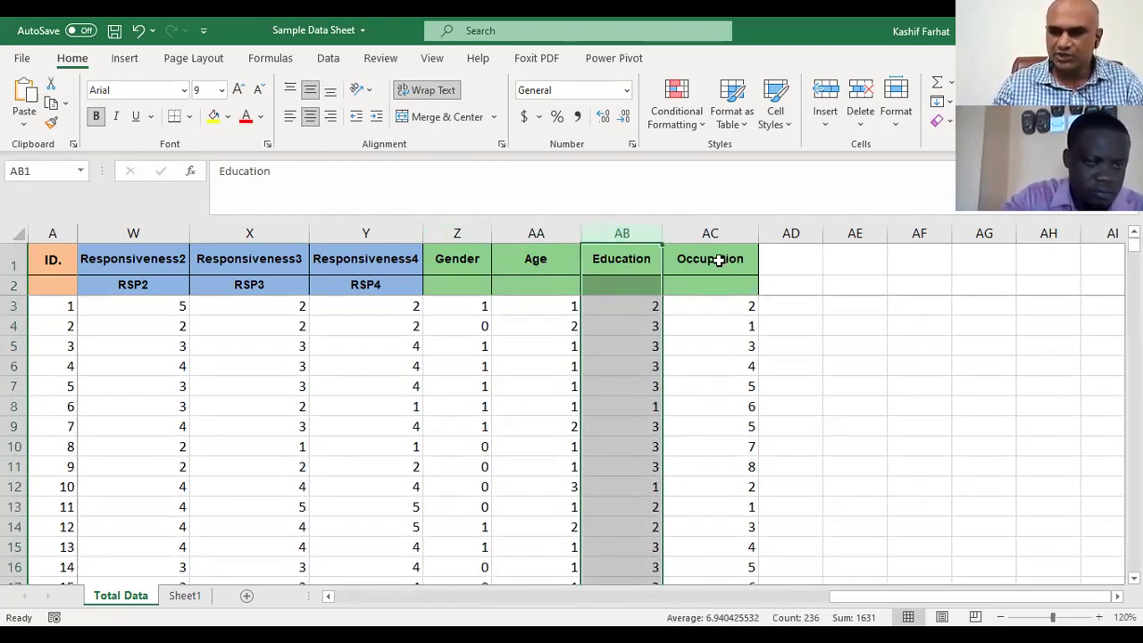
click(739, 405)
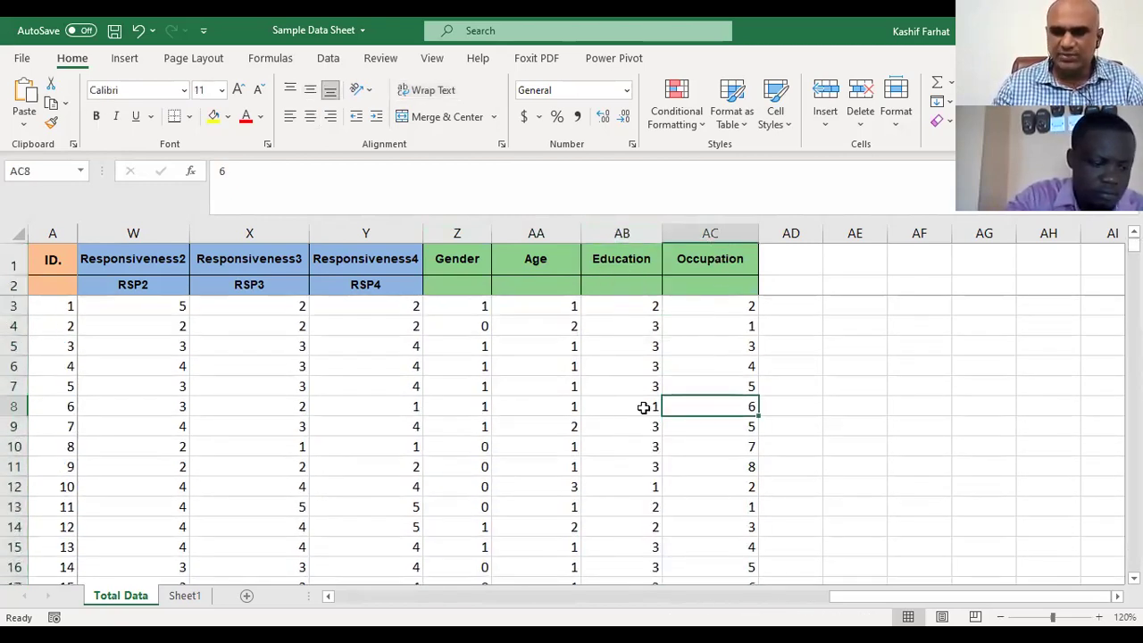
click(642, 407)
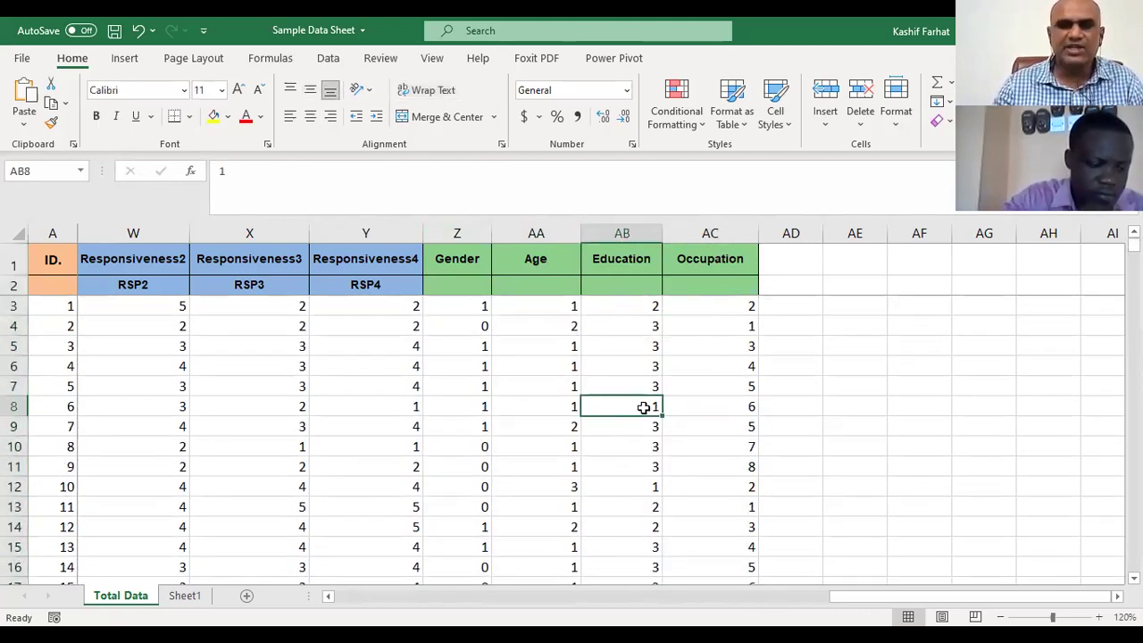
Set the Education code of respondent 1 in cell AB3 to 1 and collapse the ribbon.
click(629, 308)
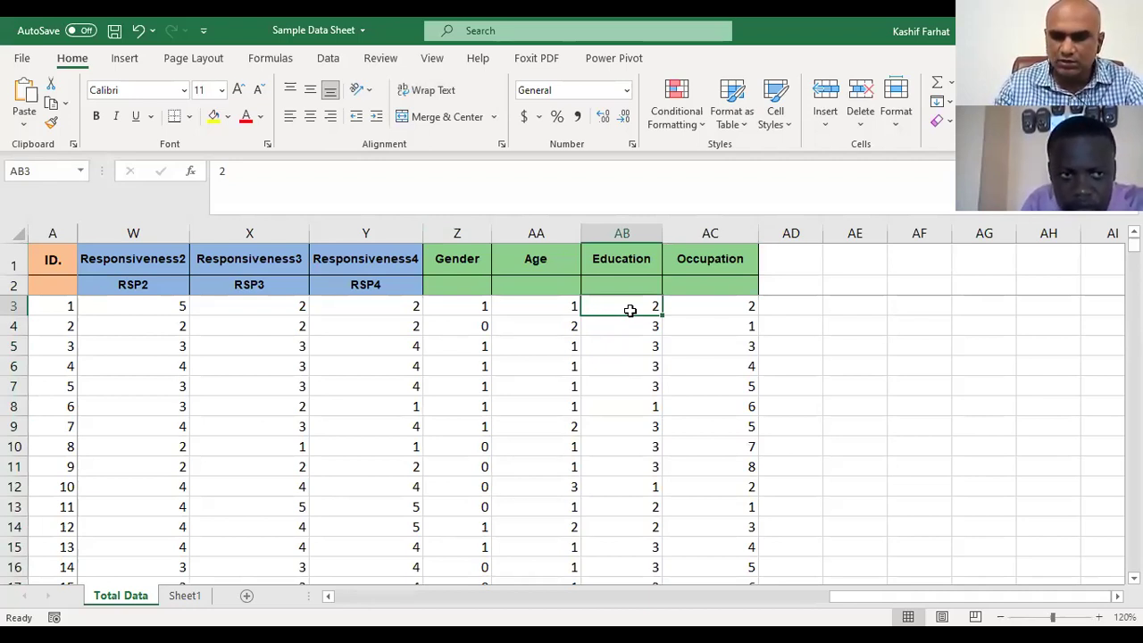
text(1)
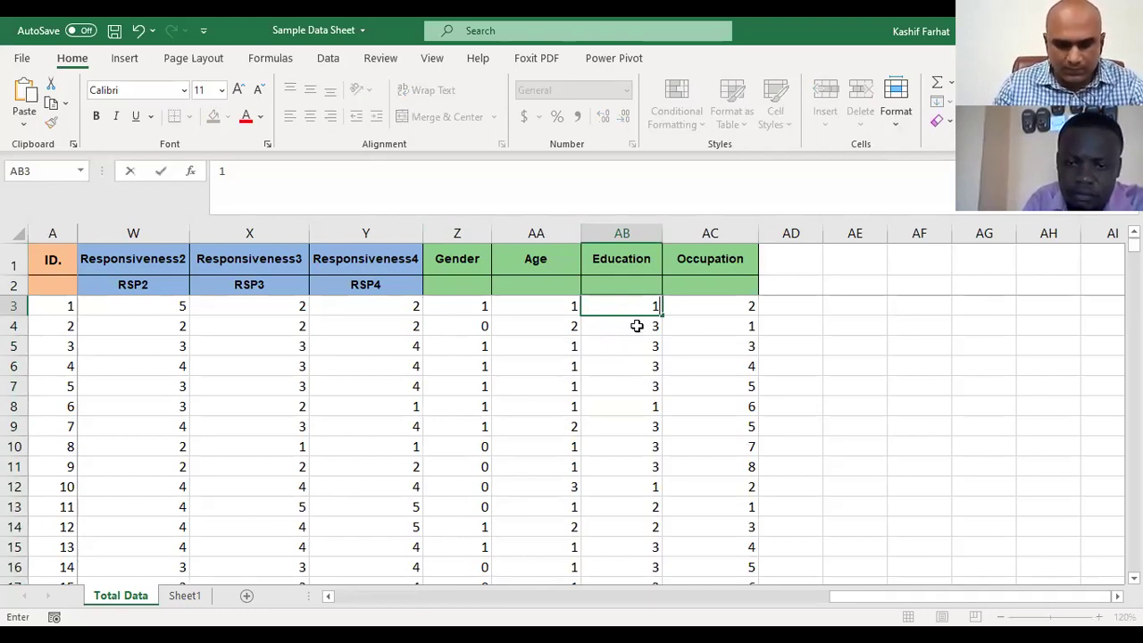
key(ctrl+F1)
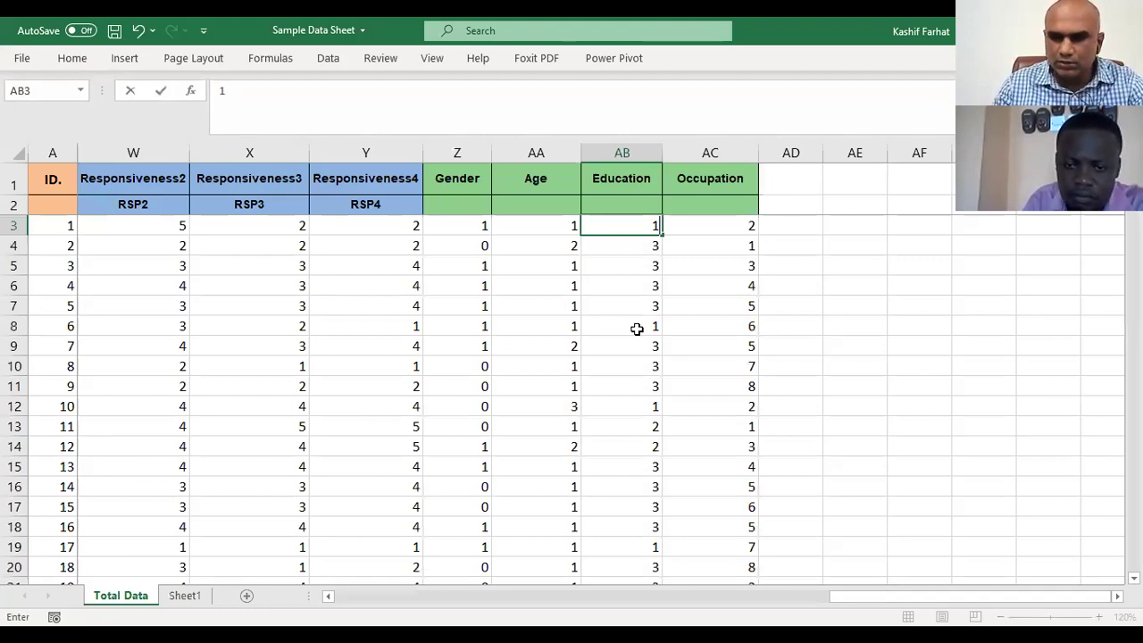
click(633, 280)
click(623, 218)
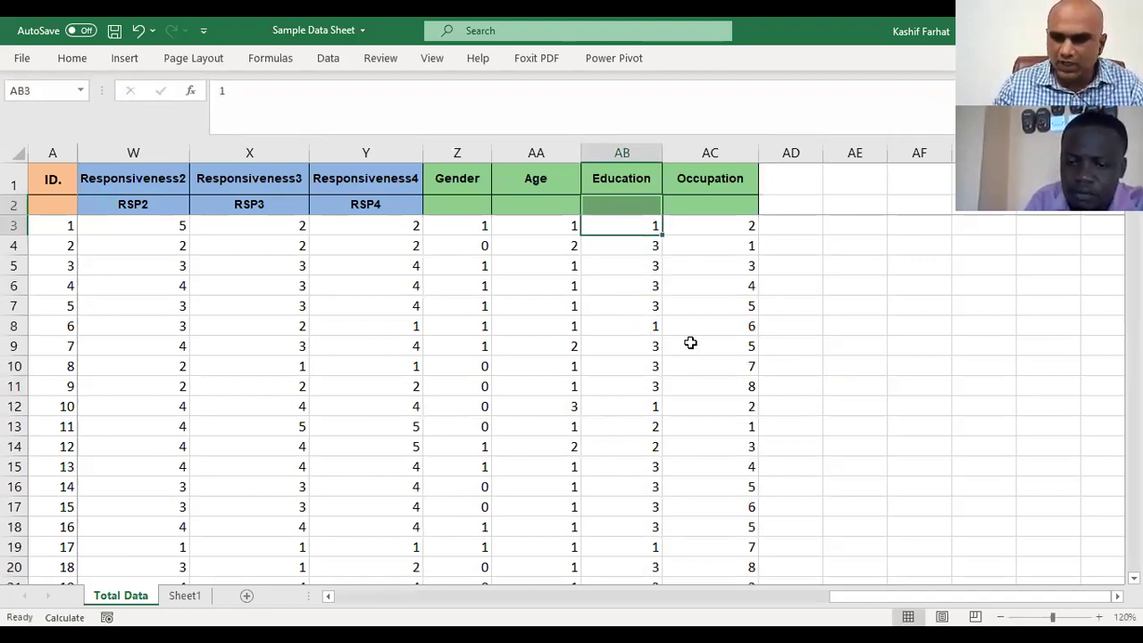
Examine the Occupation column's category codes from AC3 downward.
click(690, 343)
click(717, 227)
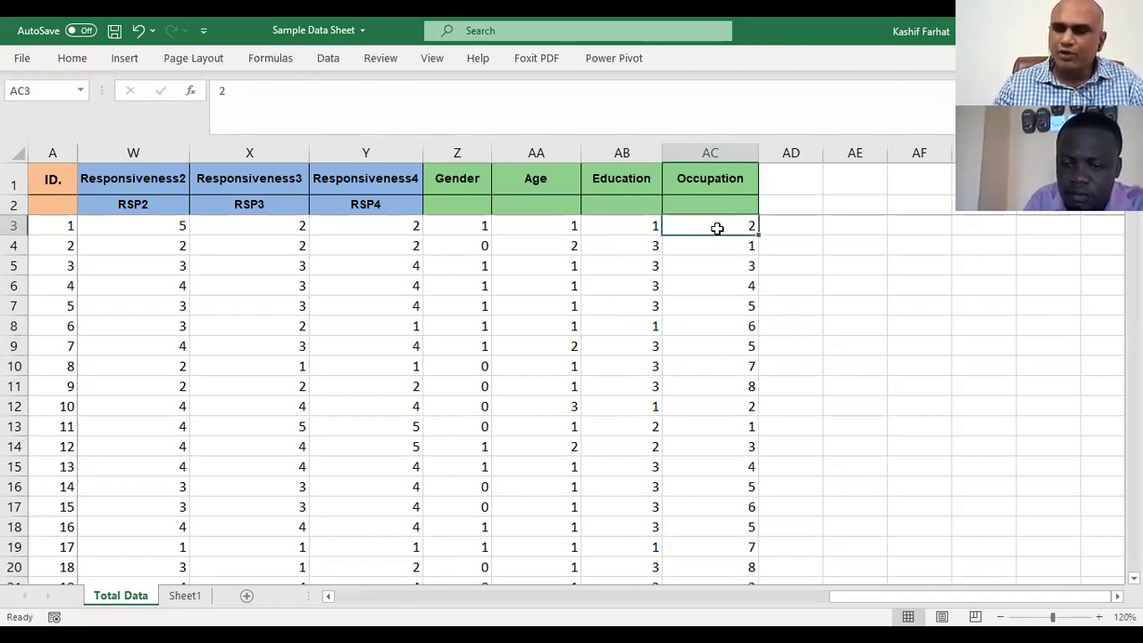
click(802, 307)
drag(727, 225, 737, 367)
click(832, 415)
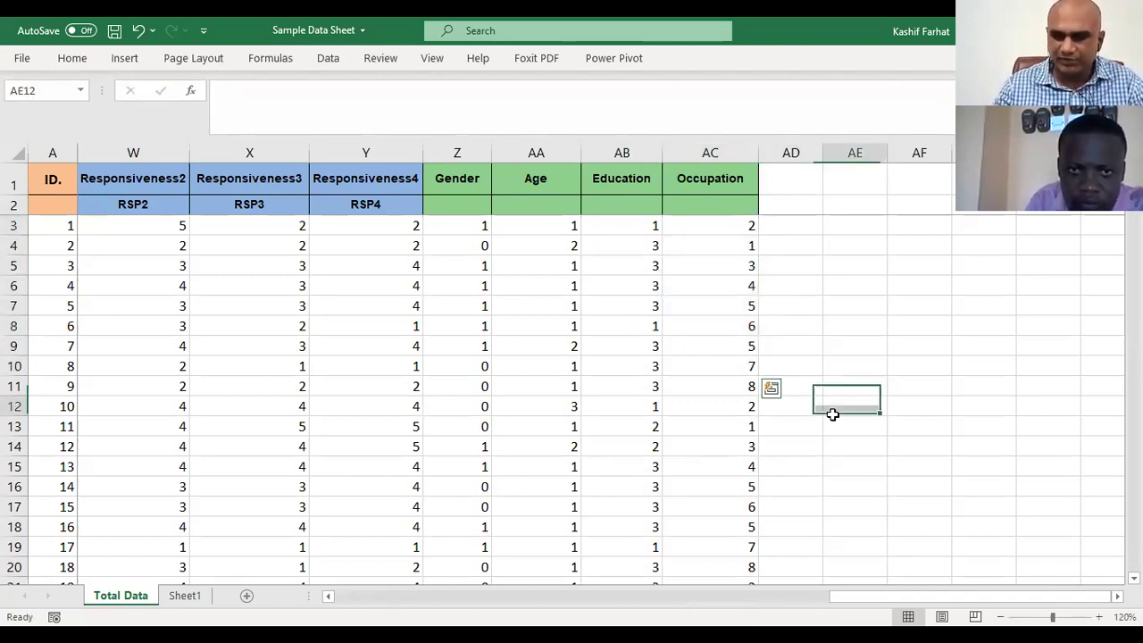
click(729, 250)
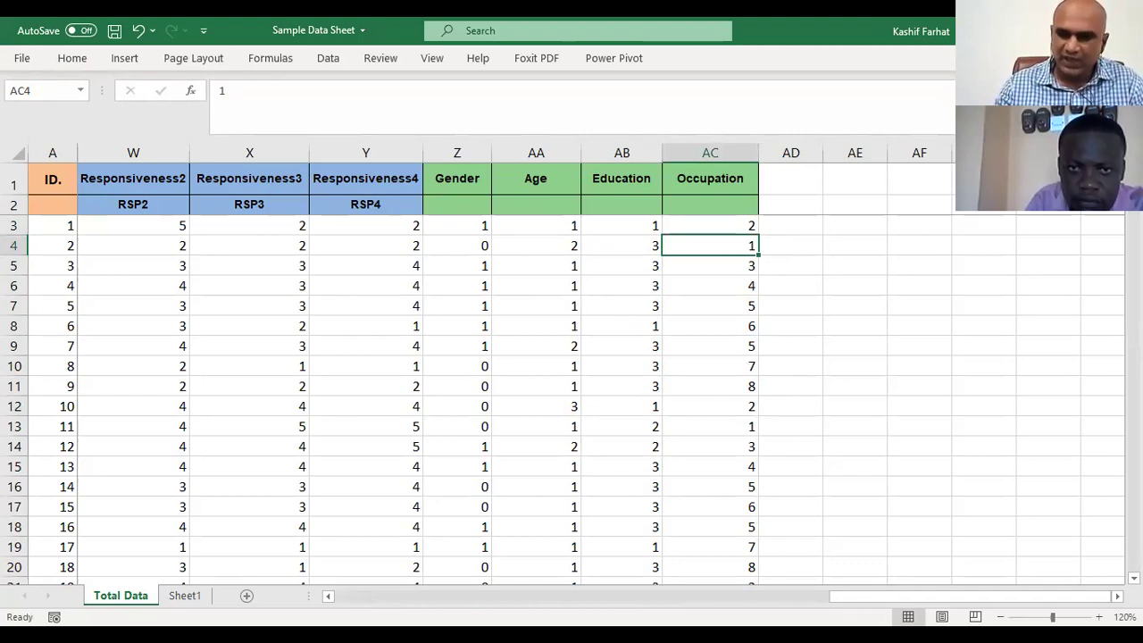
drag(880, 605, 440, 568)
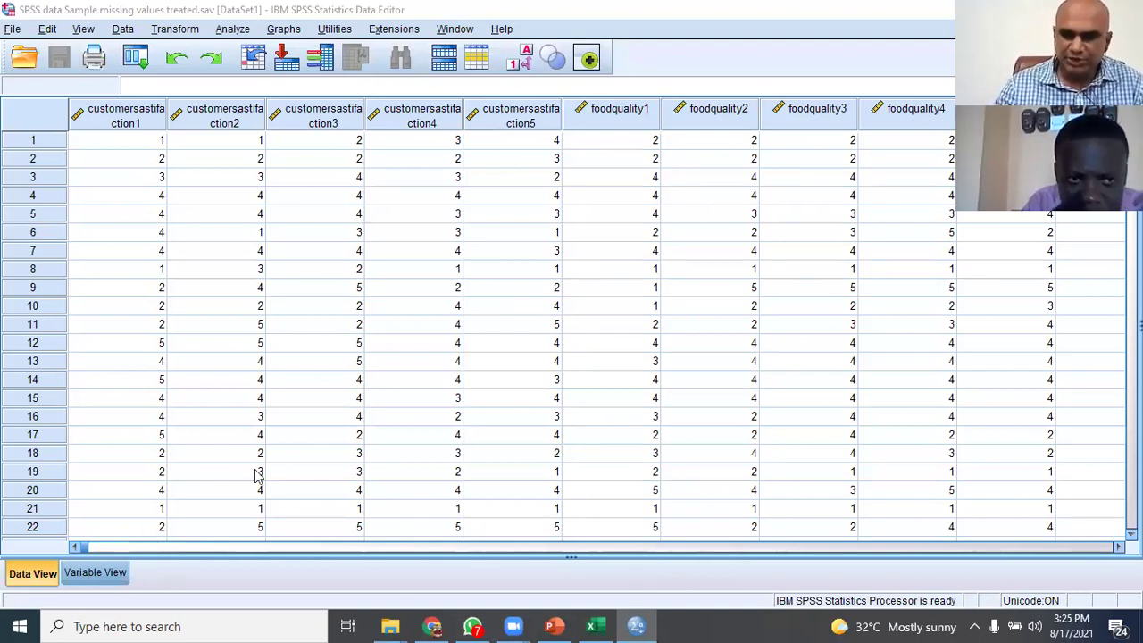
Look through the SPSS file's variable definitions and its response rows for the customer satisfaction and food quality items.
scroll(432, 362, down, 2)
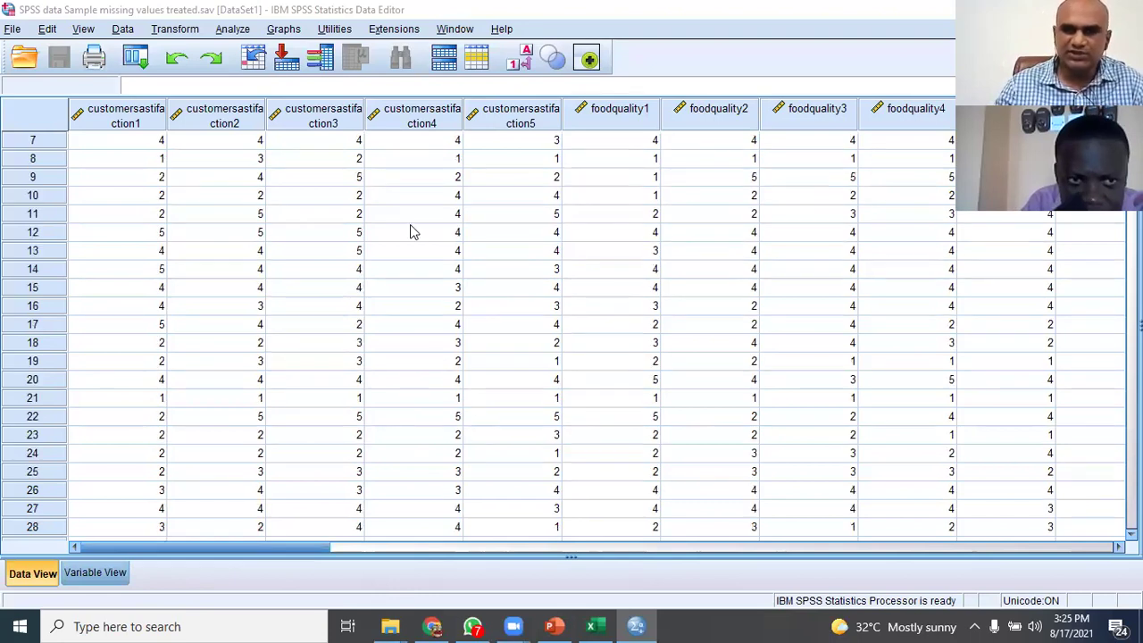
click(116, 581)
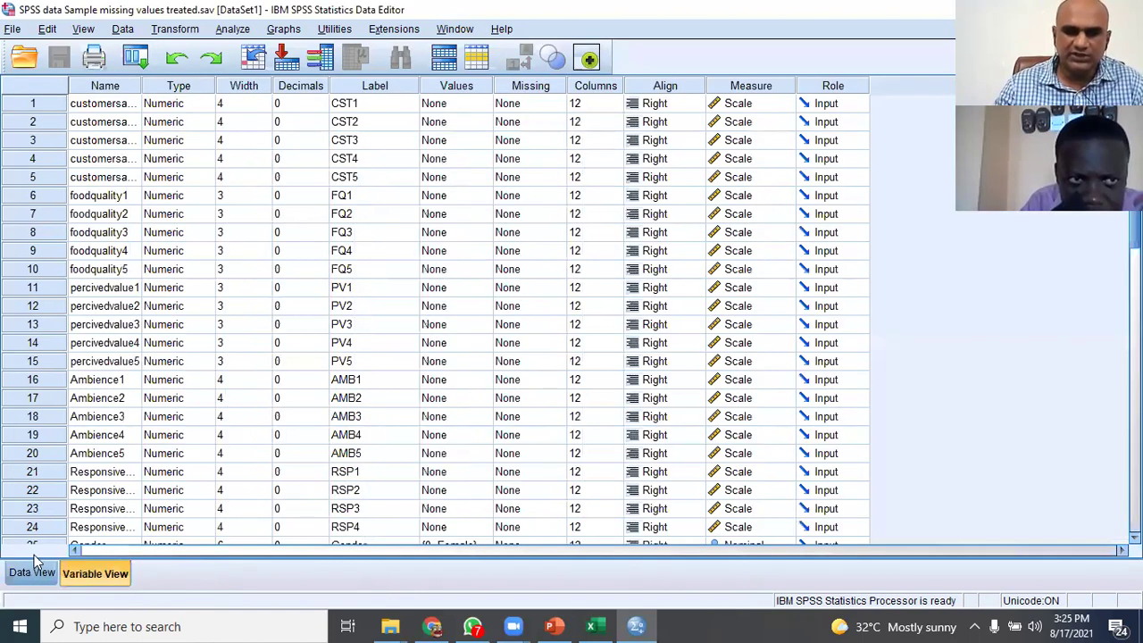
click(32, 572)
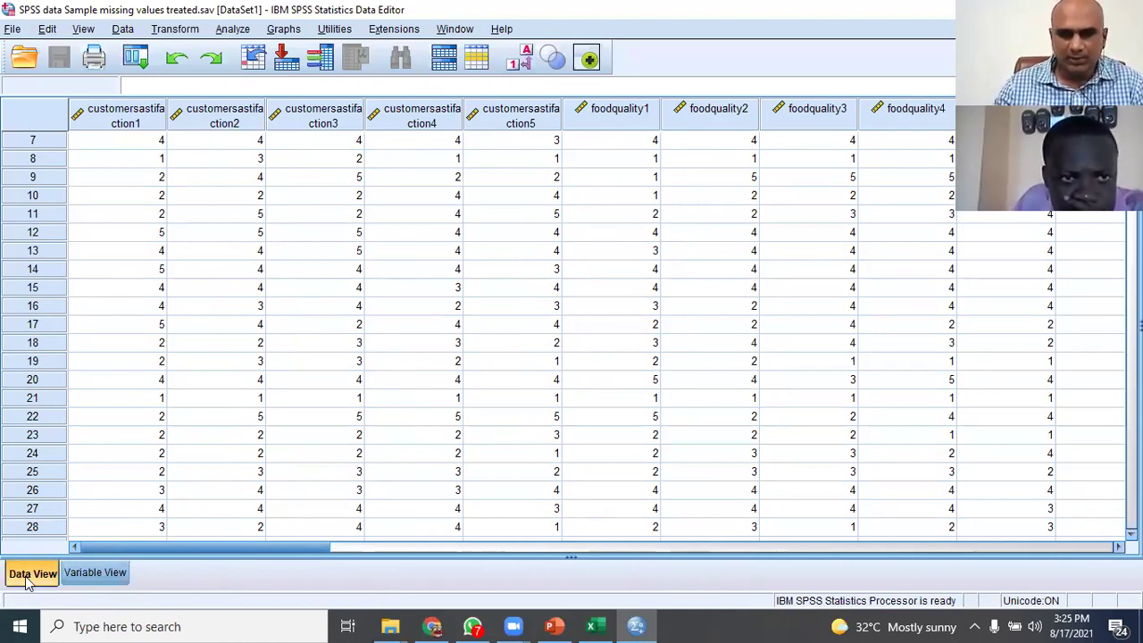
scroll(386, 357, down, 1)
scroll(385, 357, down, 16)
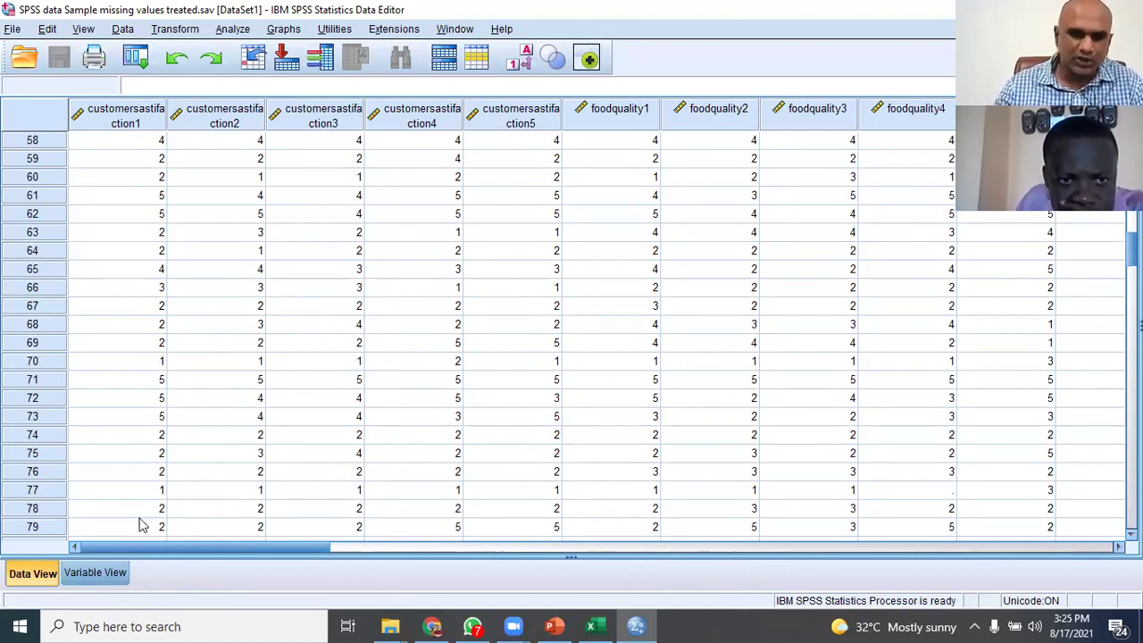
Compare the SPSS variable definitions, including Gender, Age, Education and Occupation, with the case data.
click(94, 575)
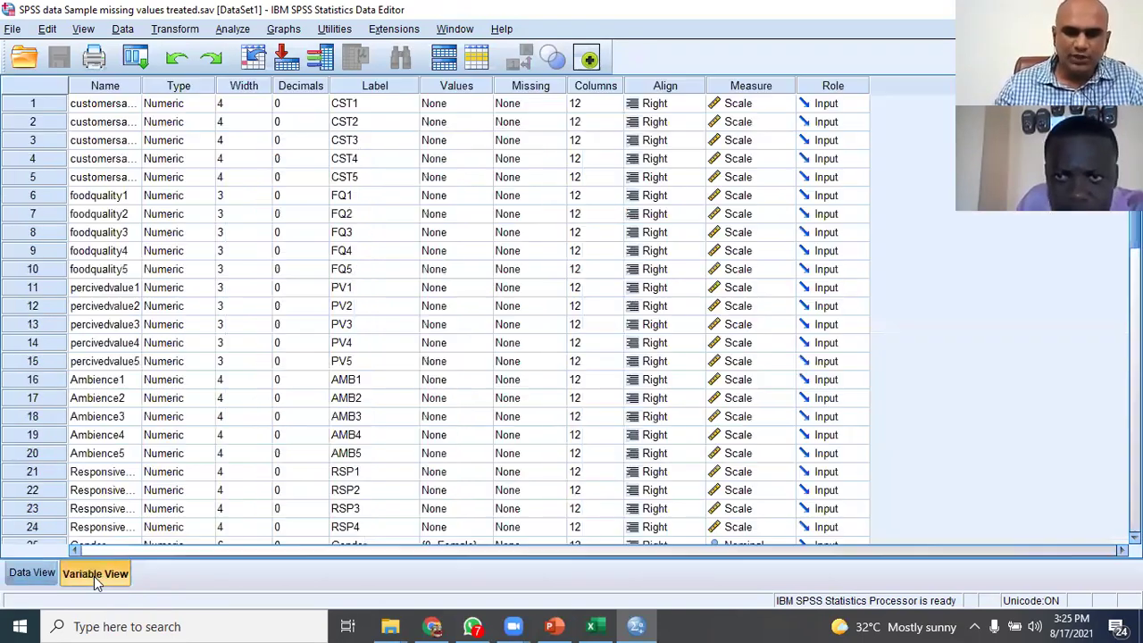
scroll(200, 449, down, 4)
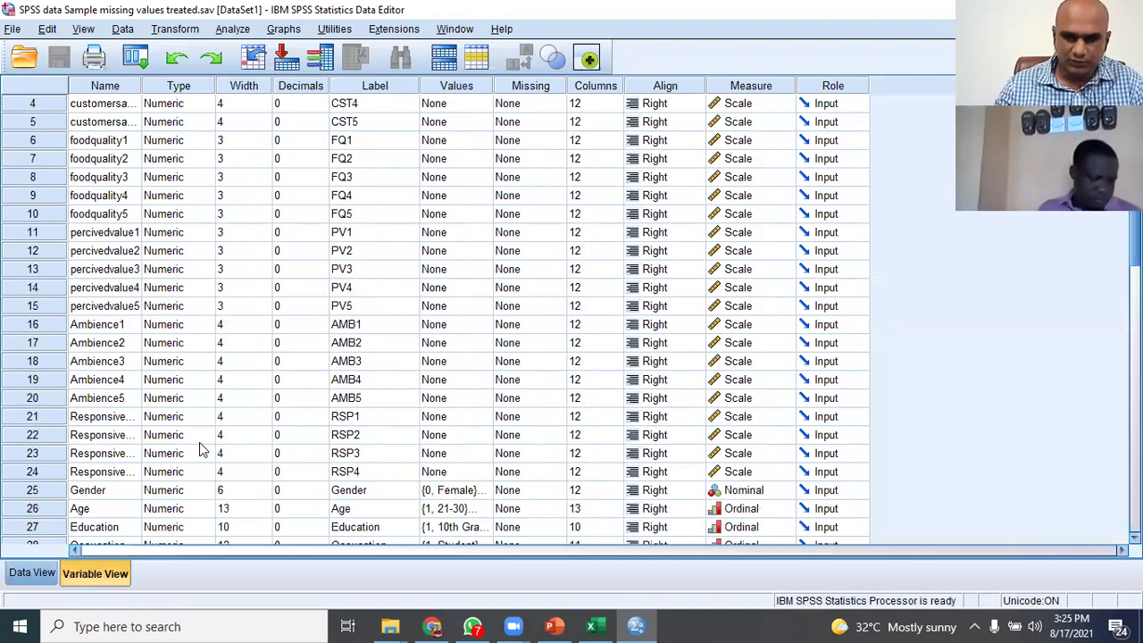
scroll(200, 449, up, 1)
scroll(200, 449, up, 3)
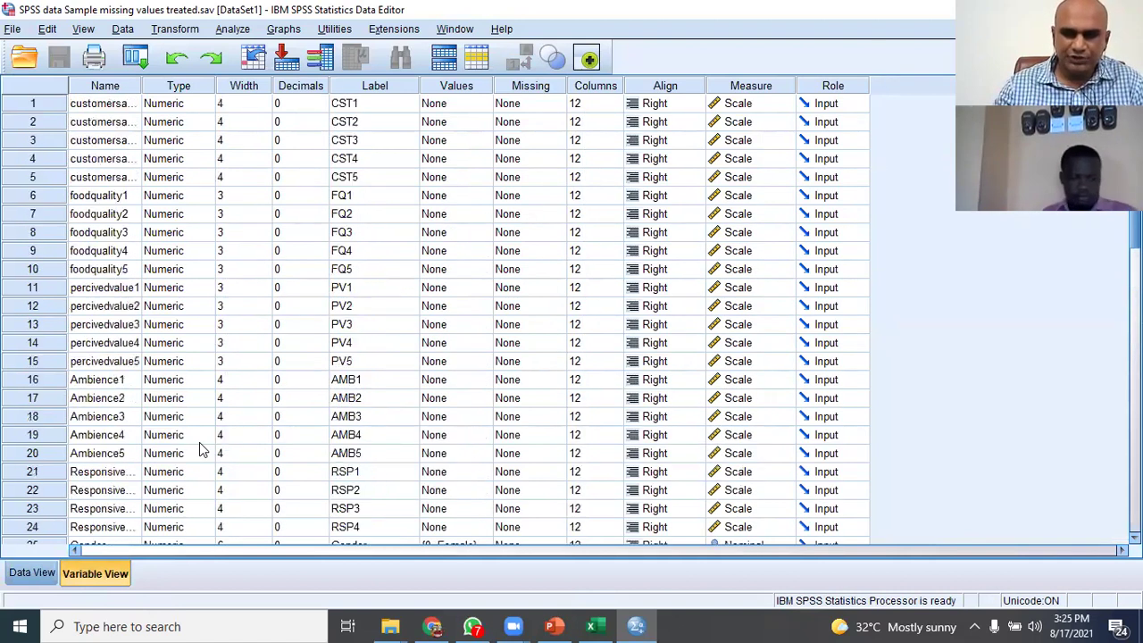
click(34, 573)
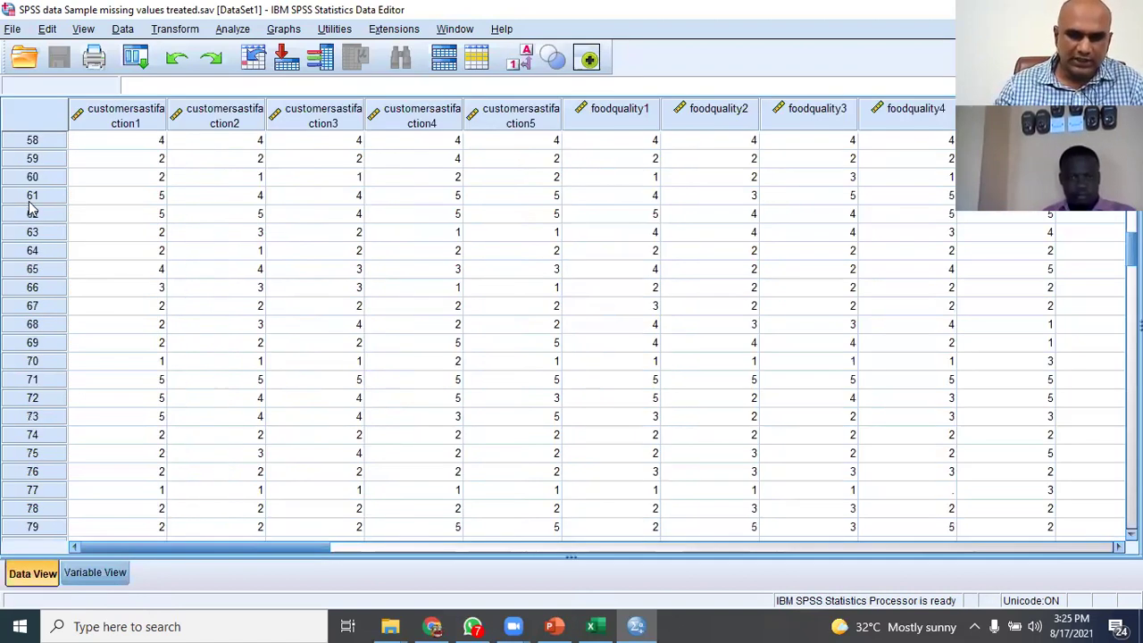
click(95, 573)
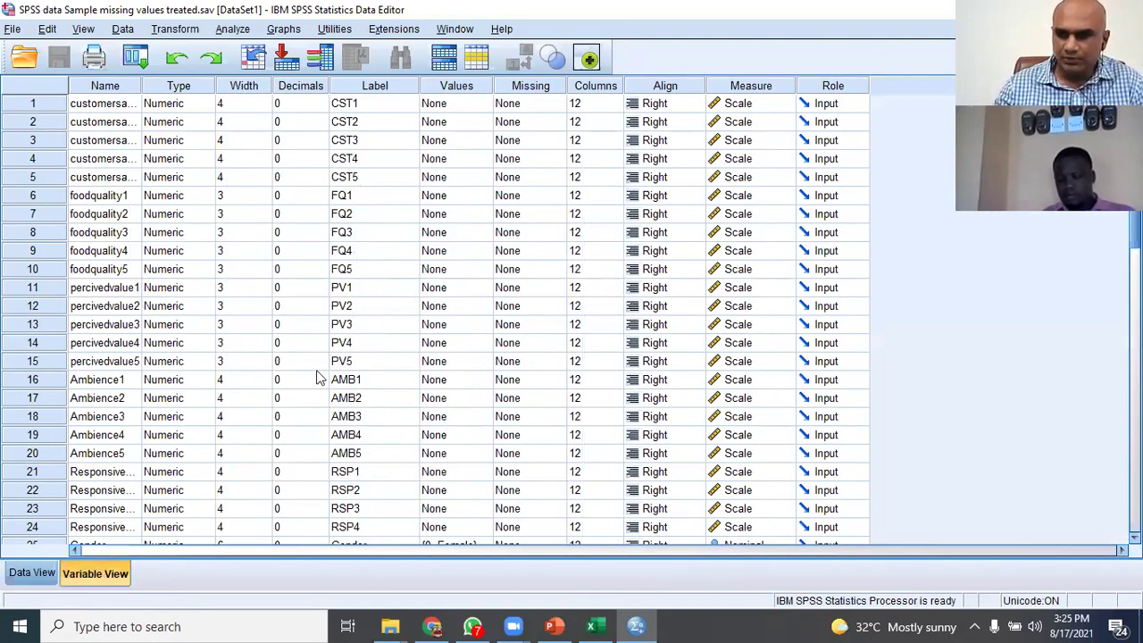
scroll(232, 282, down, 2)
scroll(232, 282, down, 2)
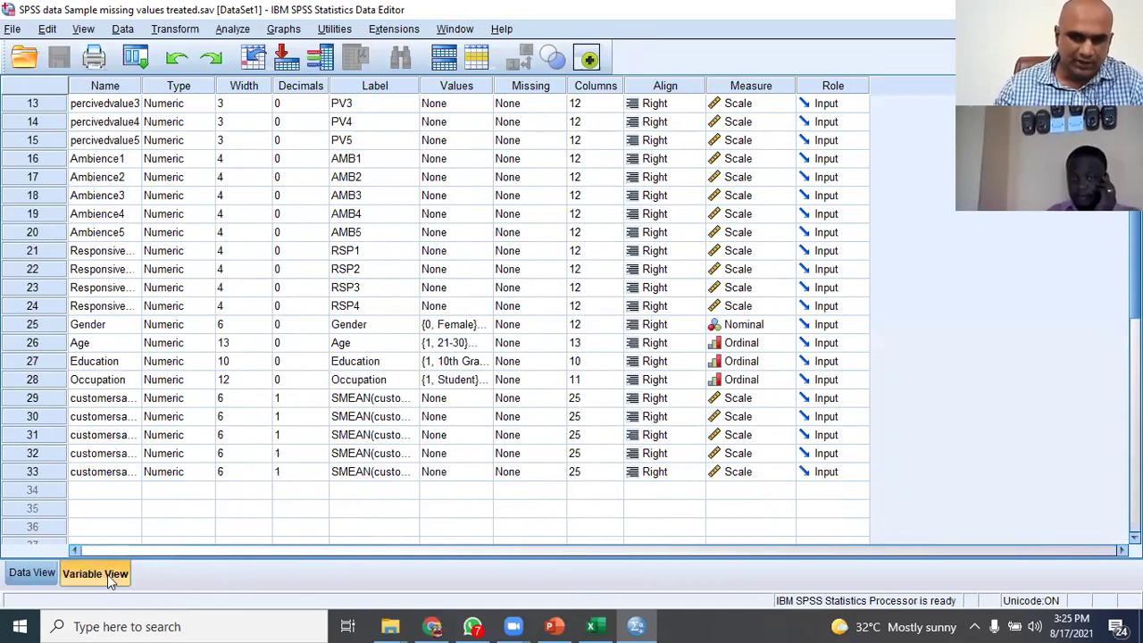
click(31, 572)
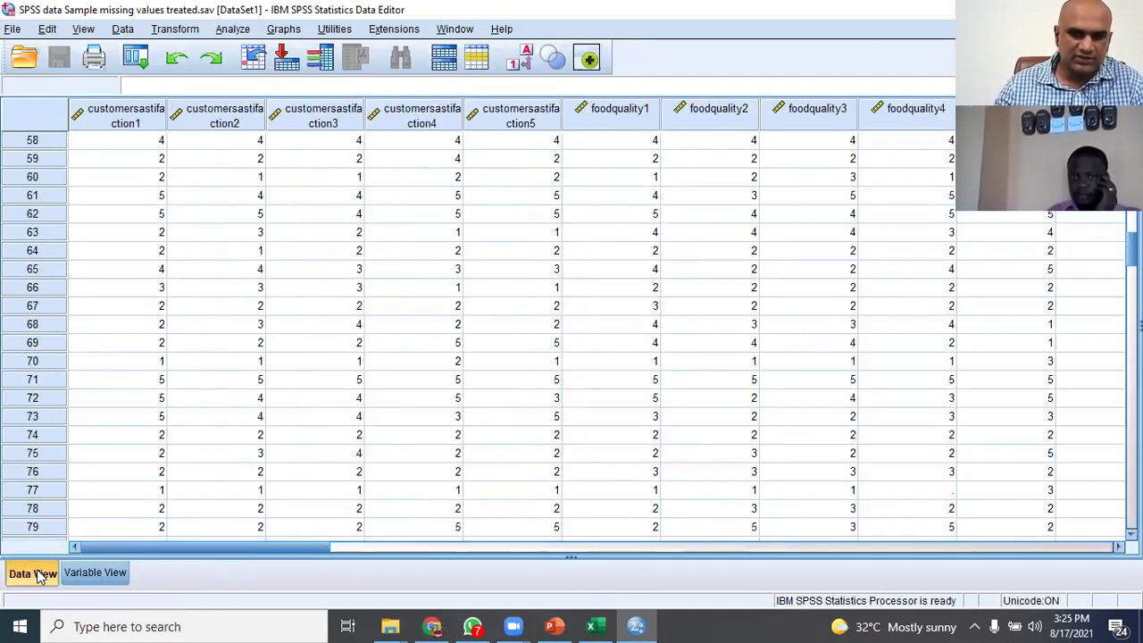
Create a new blank SPSS dataset and check its empty variable definitions and data grid.
click(13, 29)
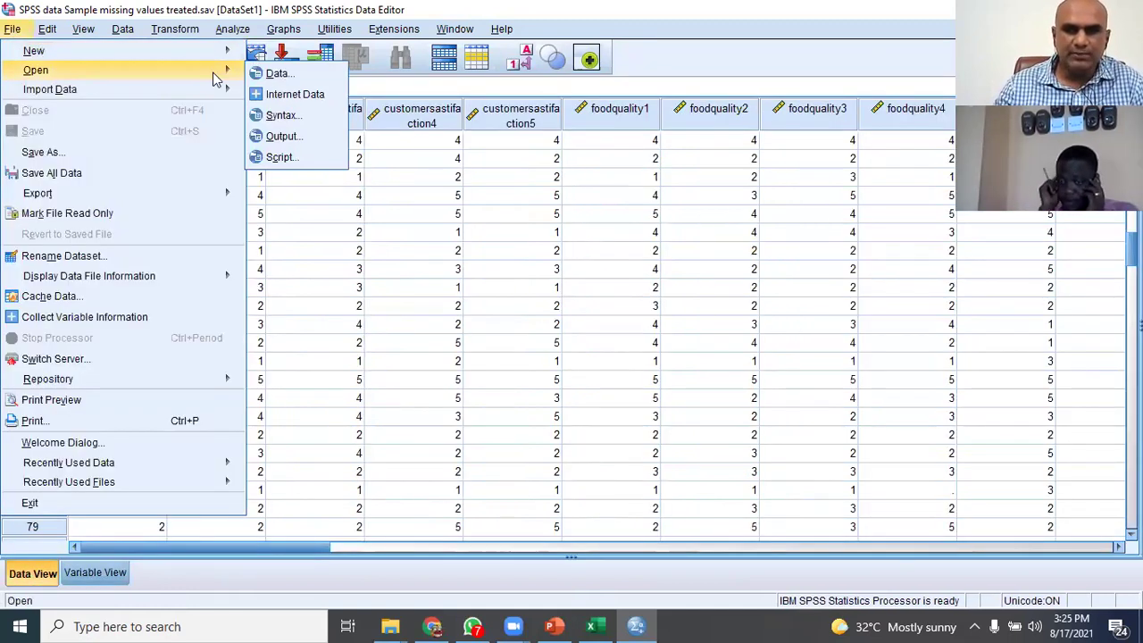
click(280, 96)
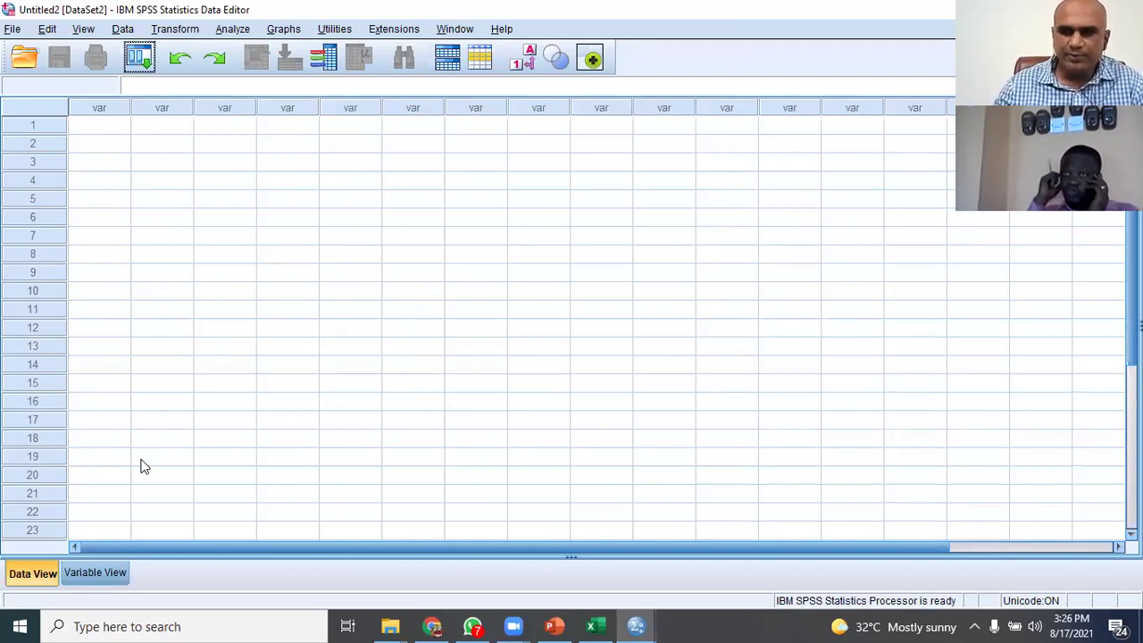
click(94, 575)
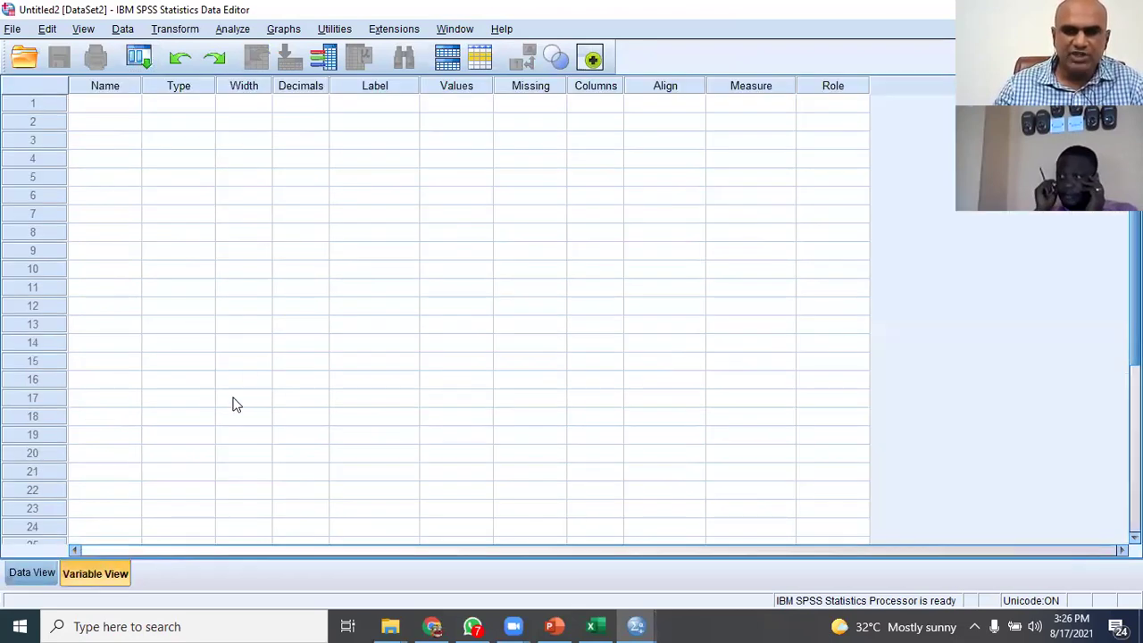
click(26, 573)
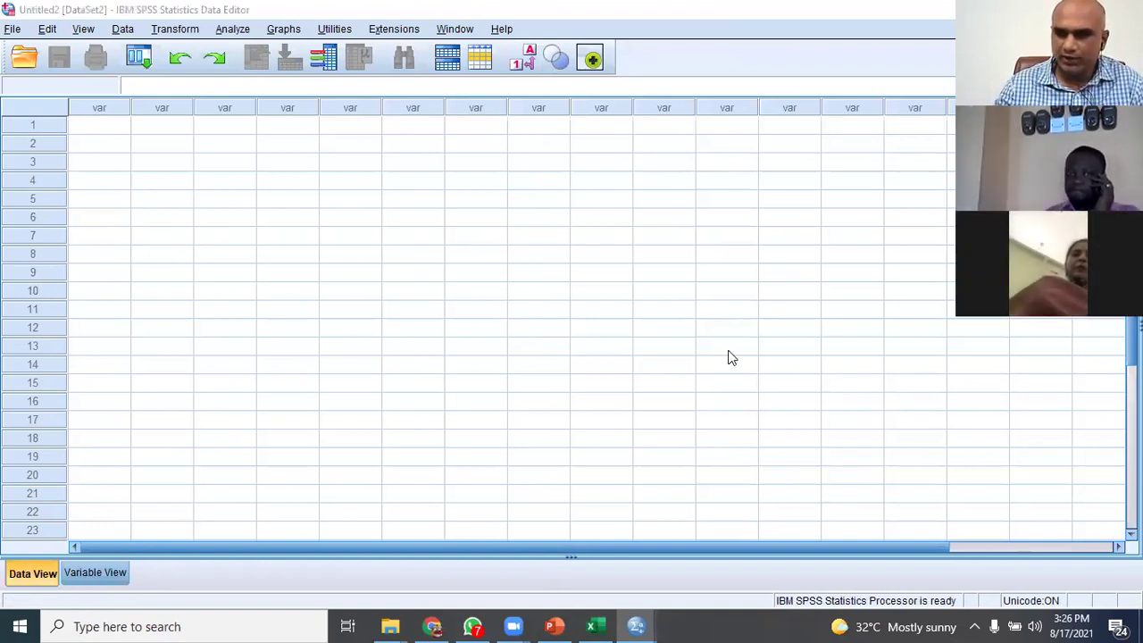
Switch to the Sample Data Sheet workbook in Excel and return to the first customer satisfaction columns.
key(alt+Tab)
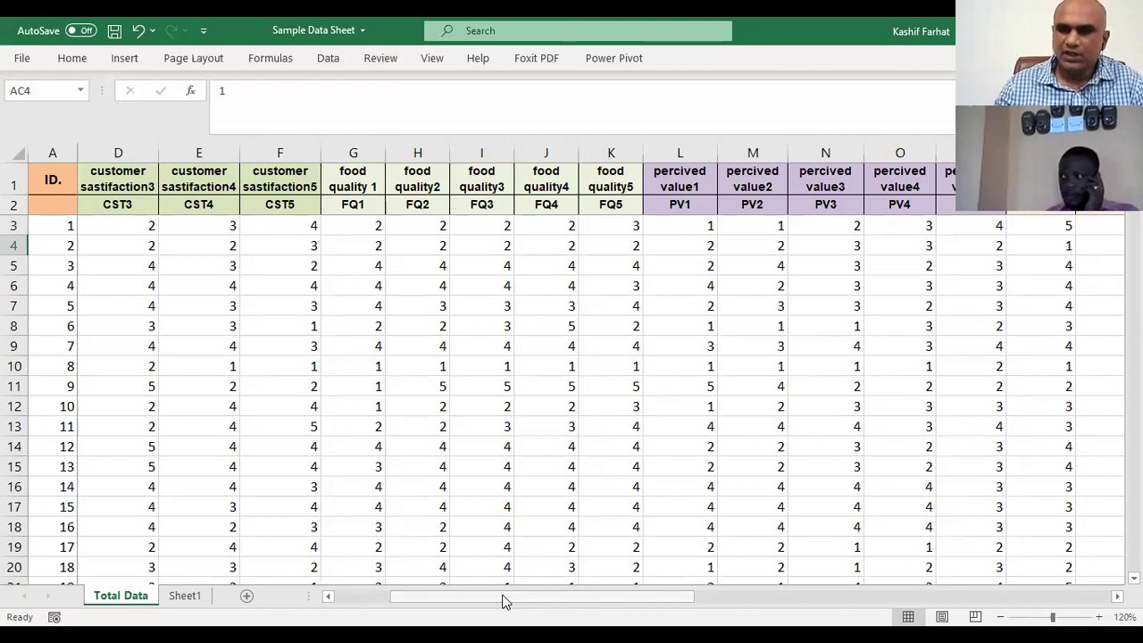
drag(625, 606, 376, 593)
click(280, 426)
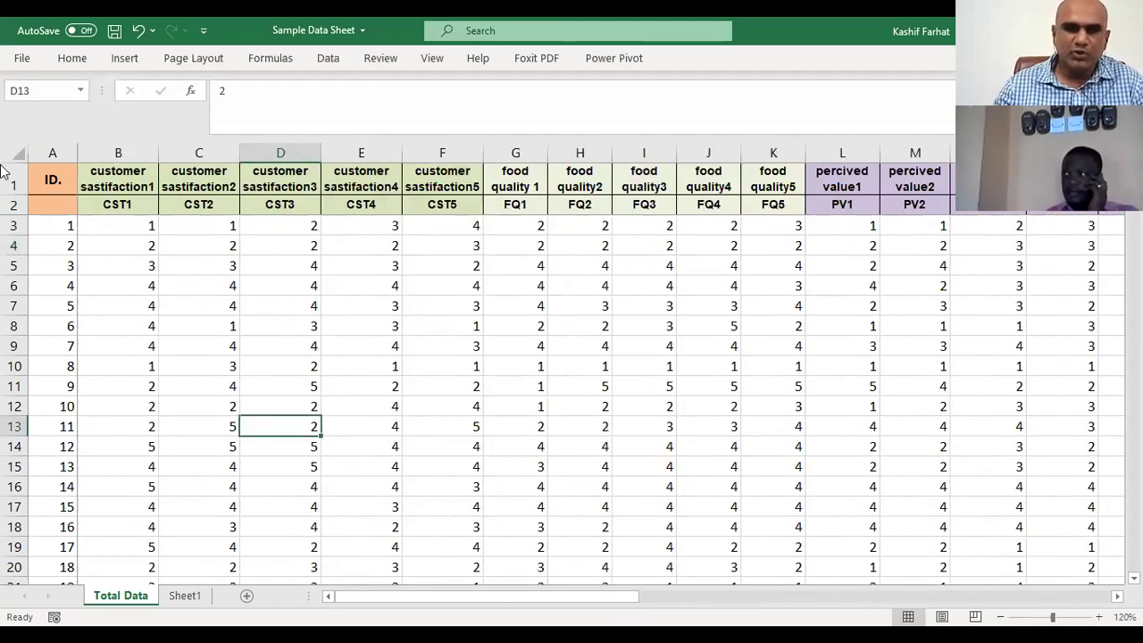
click(113, 151)
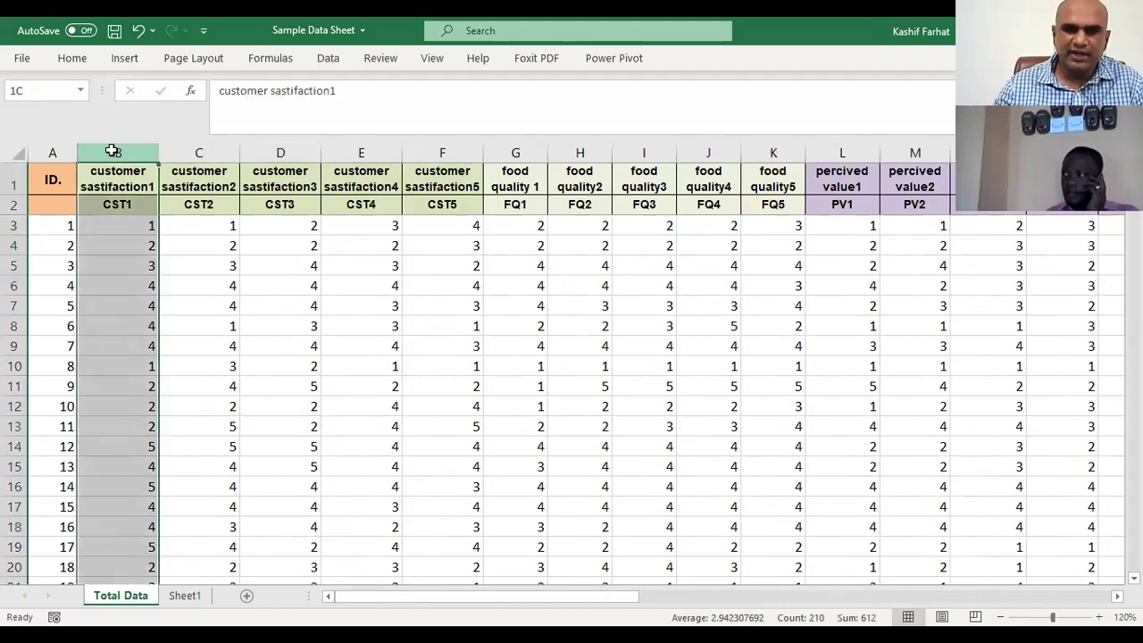
shift+click(462, 159)
click(388, 276)
drag(91, 171, 295, 204)
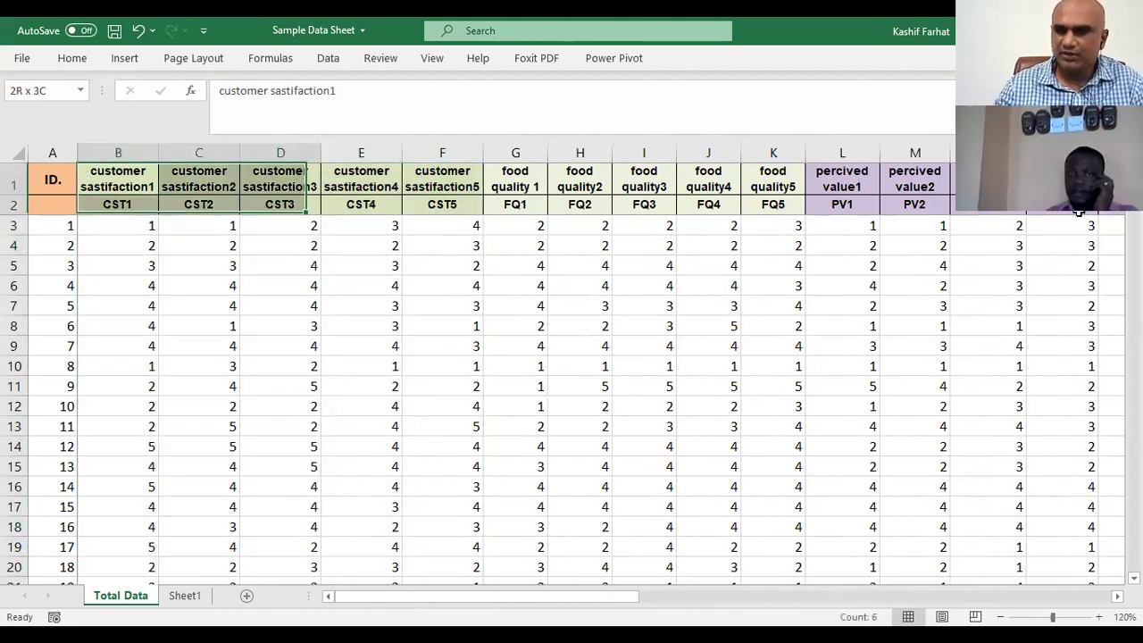
drag(1078, 213, 787, 176)
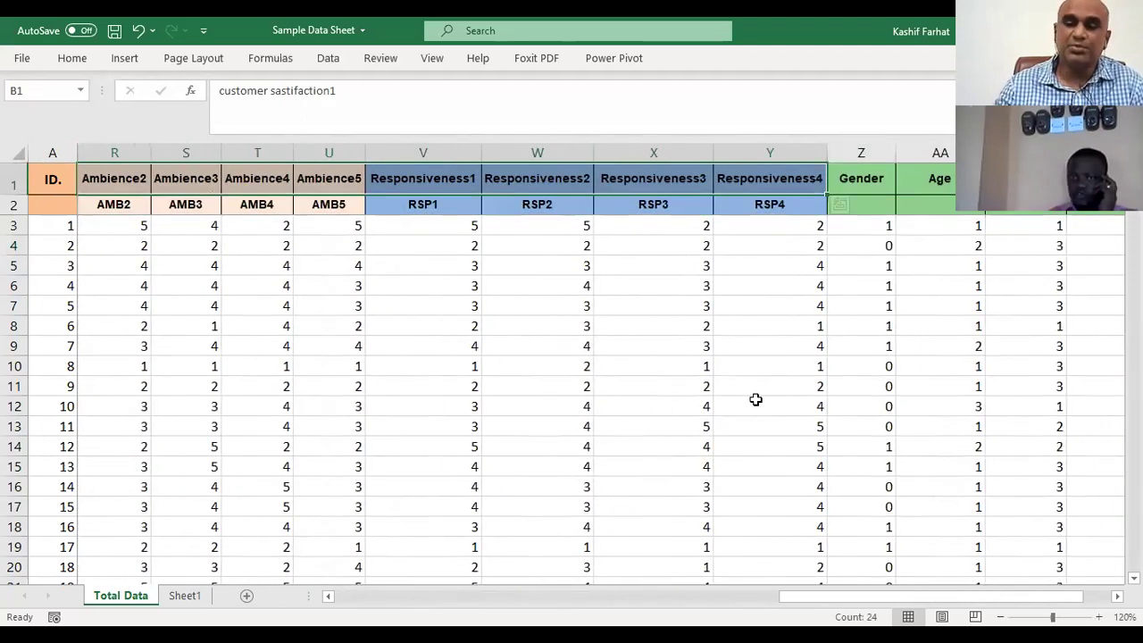
drag(844, 602, 336, 573)
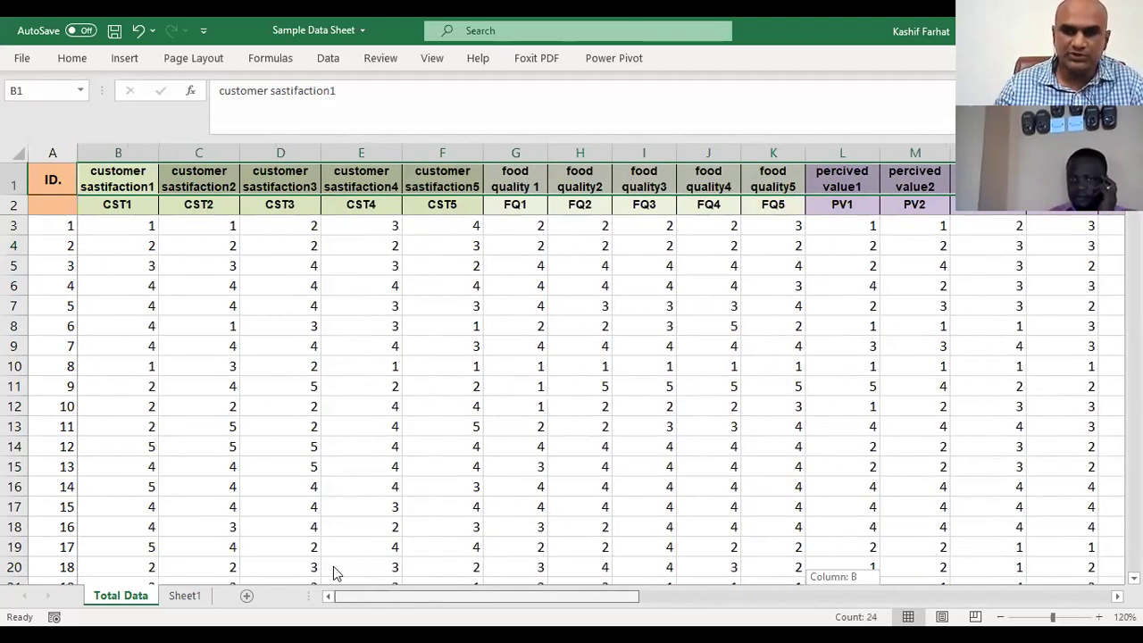
click(191, 410)
Select all construct item data with headers, from customer sastifaction1 in B1 to Responsiveness4 in Y210, excluding the demographic columns.
click(107, 171)
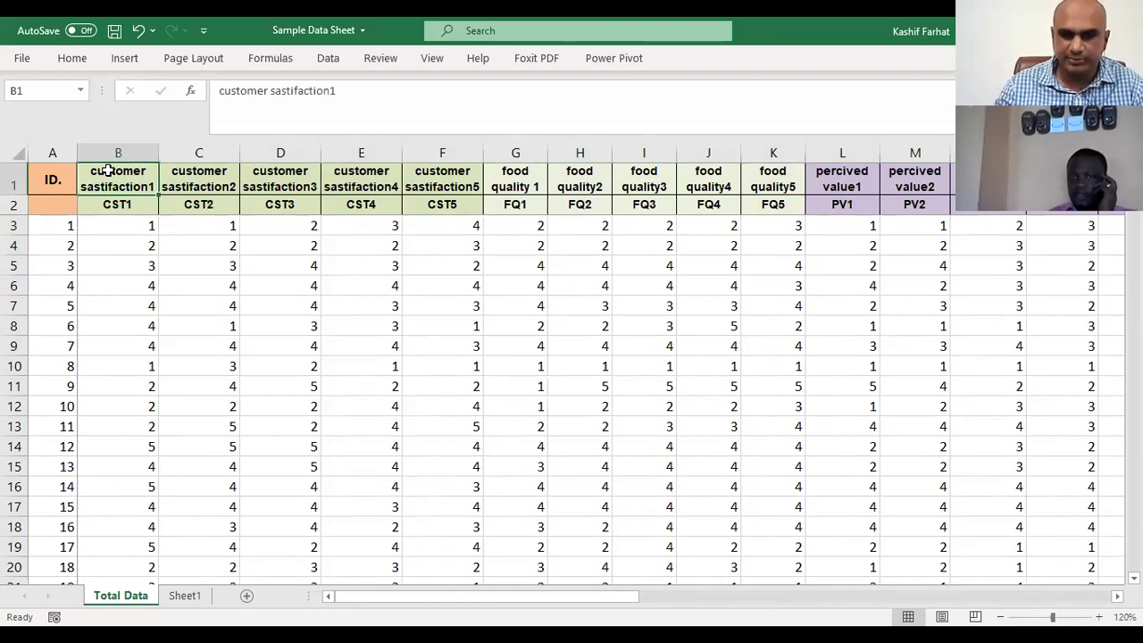
key(shift+Right)
key(shift+Right)
key(shift+Right)
key(shift+Right)
key(shift+Right)
key(shift+Right)
key(shift+Right)
key(shift+Right)
key(shift+Right)
key(shift+Right)
key(shift+Right)
key(shift+Right)
key(shift+Right)
key(shift+Right)
key(shift+Right)
key(shift+Right)
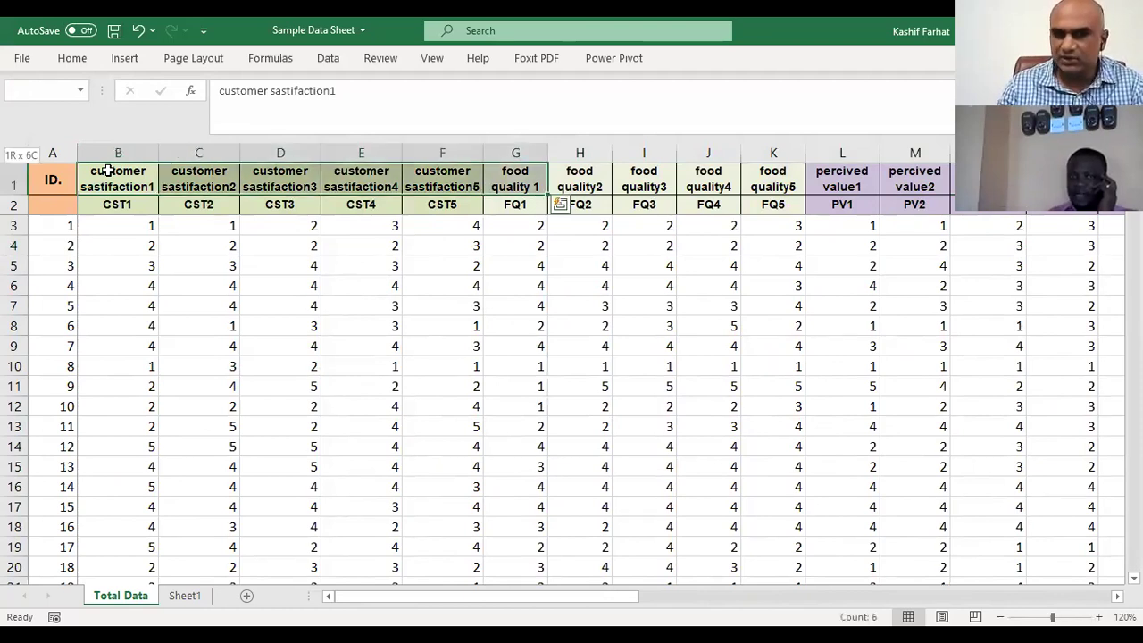
key(shift+Right)
key(shift+Right)
key(shift+Right)
key(shift+Right)
key(shift+Right)
key(shift+Right)
key(shift+Right)
key(shift+Right)
key(shift+Right)
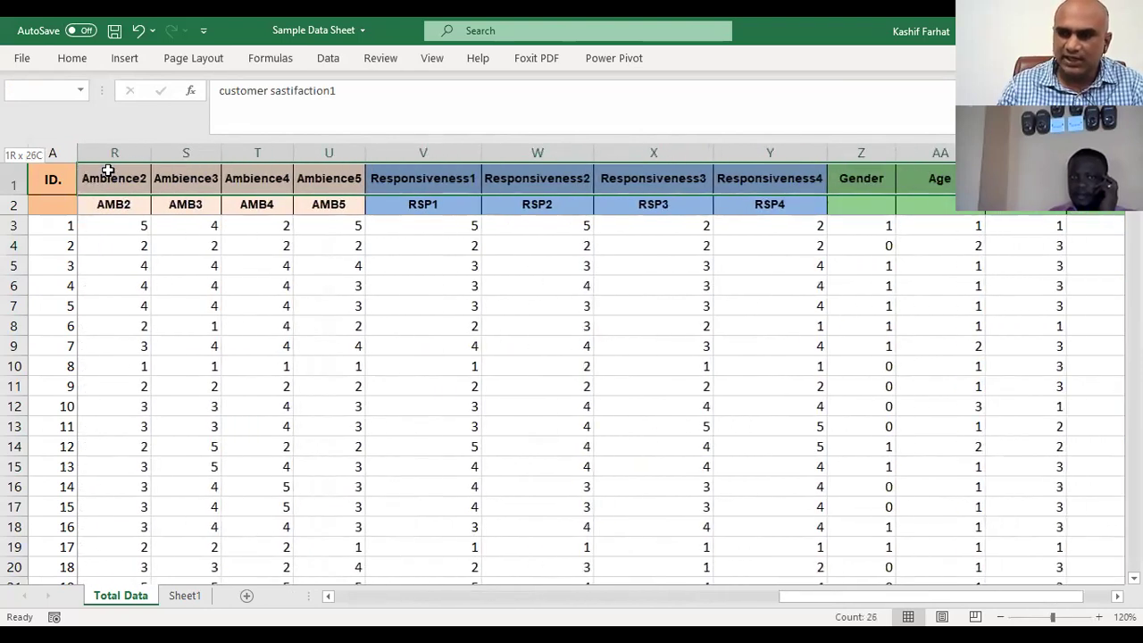
key(shift+Left)
key(shift+Left)
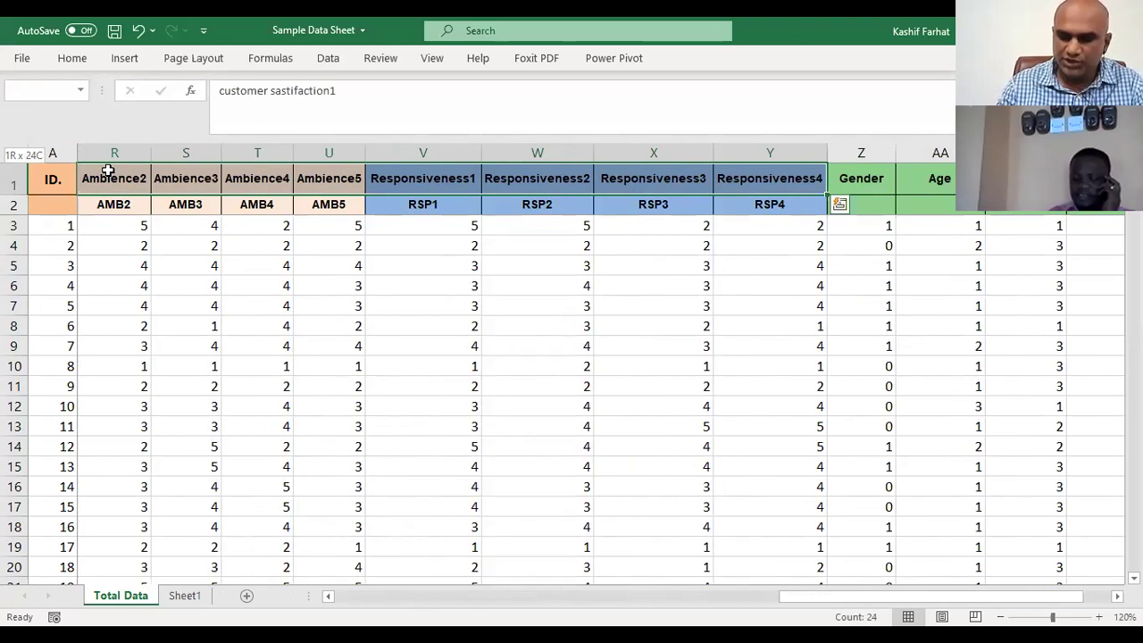
key(ctrl+shift+Down)
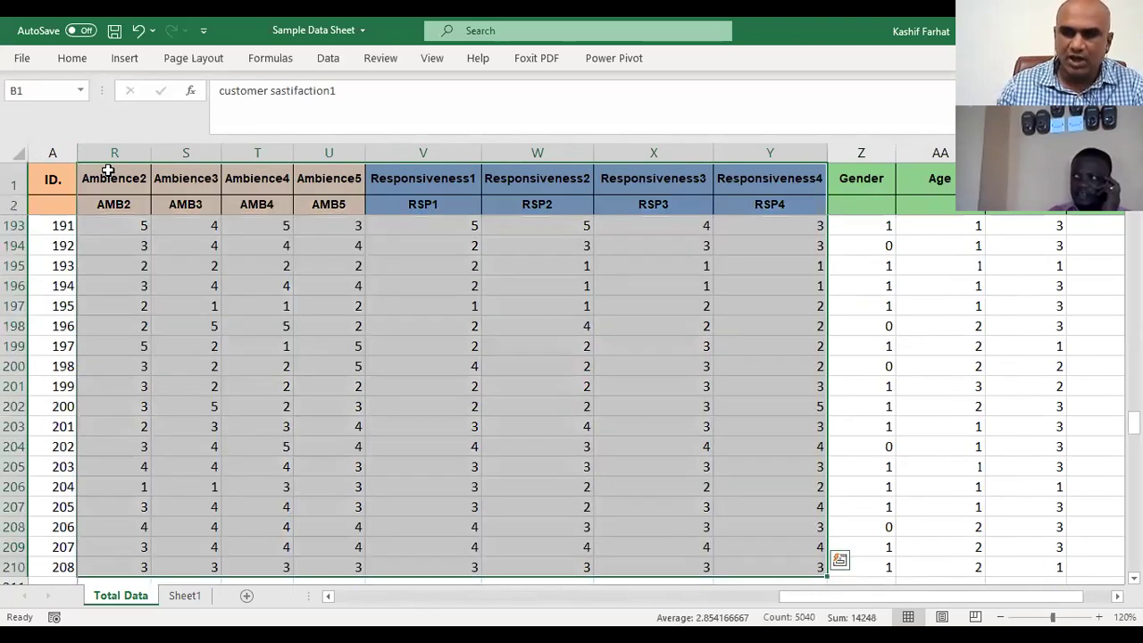
scroll(712, 575, down, 1)
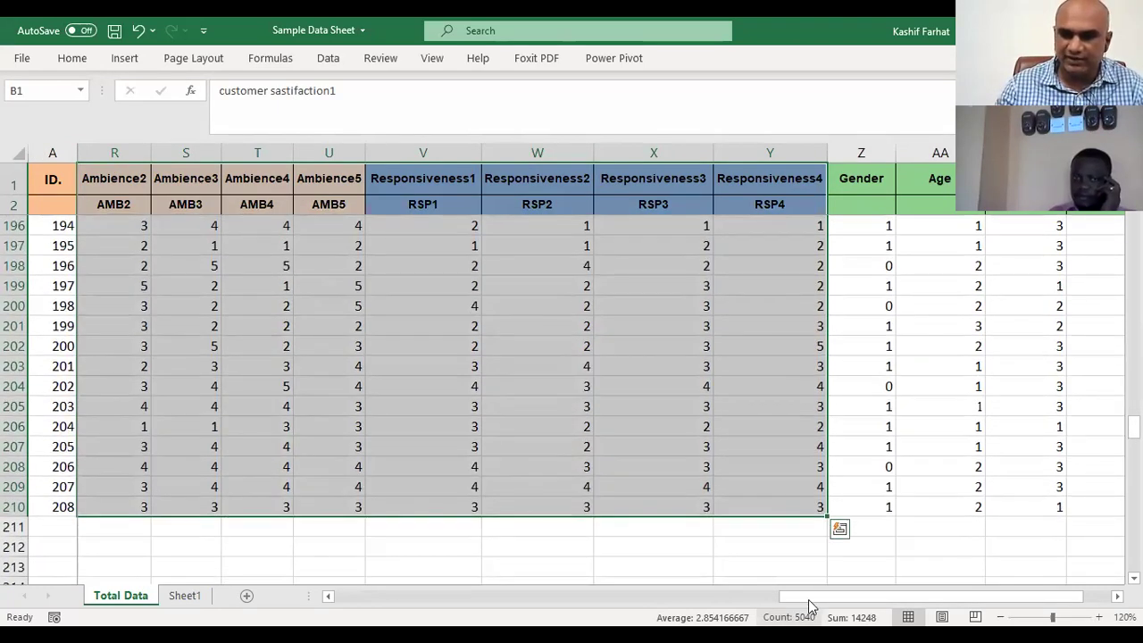
Copy the selected construct item range B1:Y210, including both header rows, from the Total Data sheet.
drag(810, 595, 405, 528)
scroll(405, 352, up, 19)
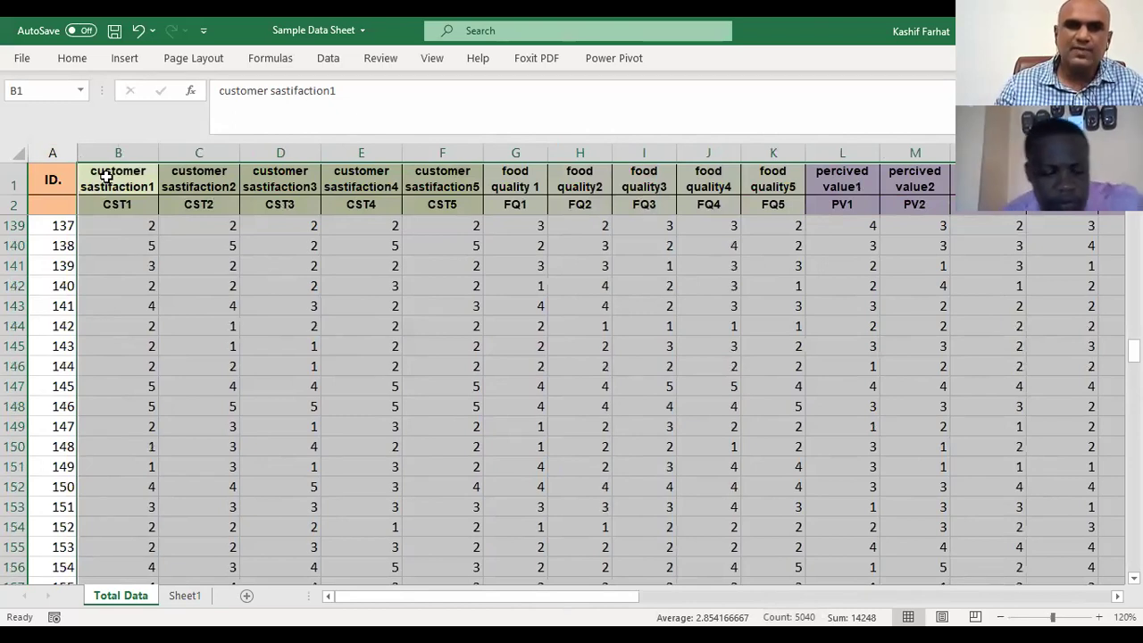
right_click(107, 178)
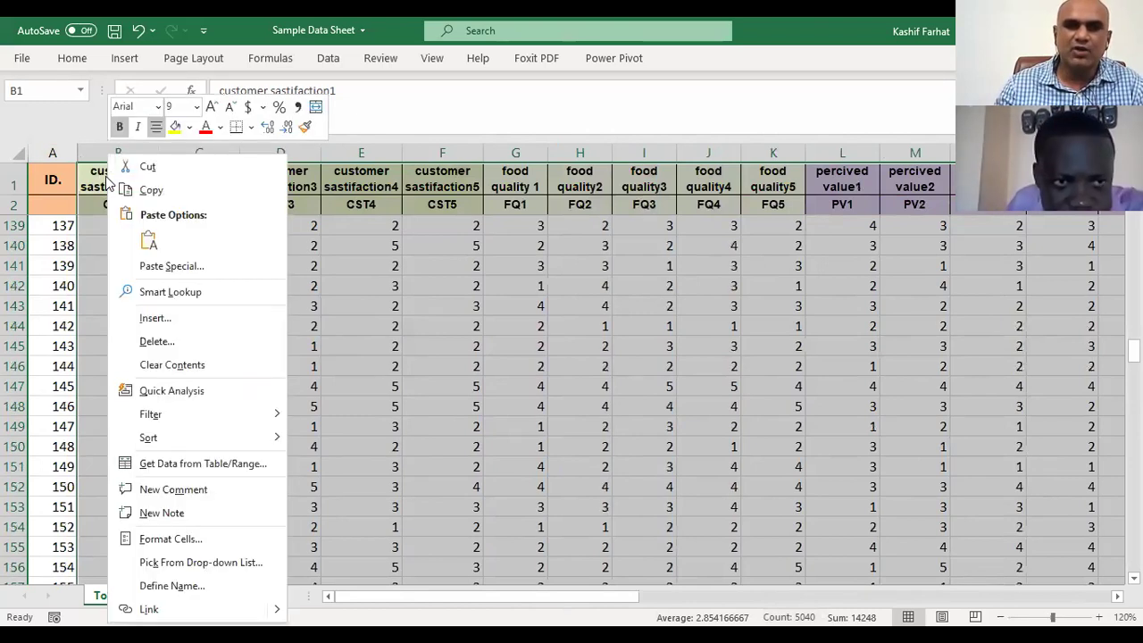
click(157, 196)
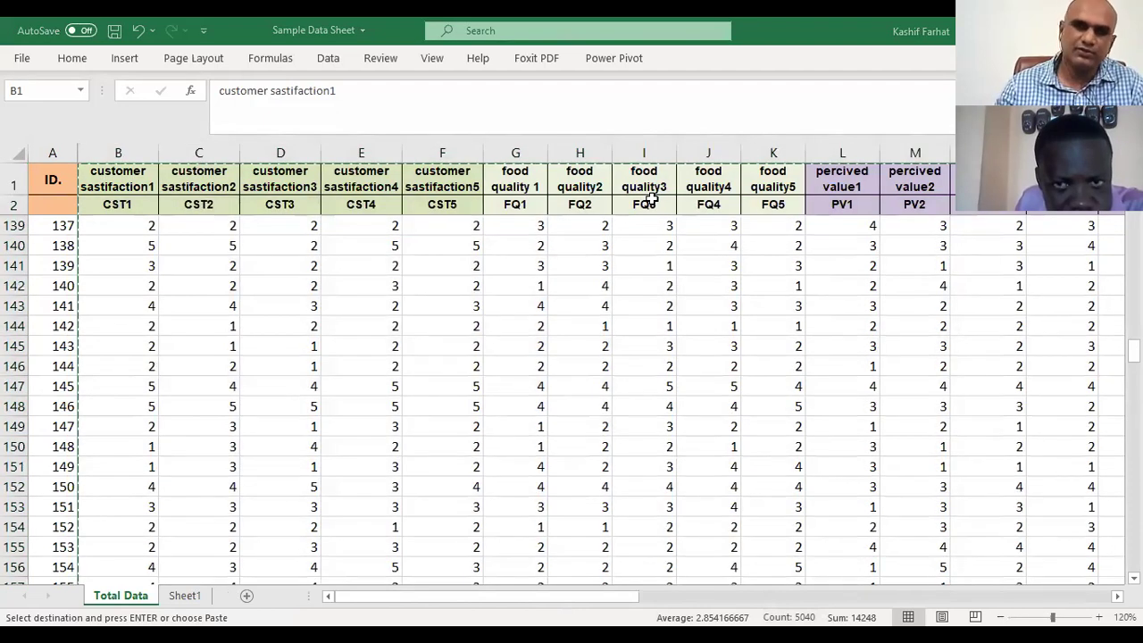
Switch to SPSS, discard the Output2 viewer contents without saving and create another new blank dataset.
key(alt+Tab)
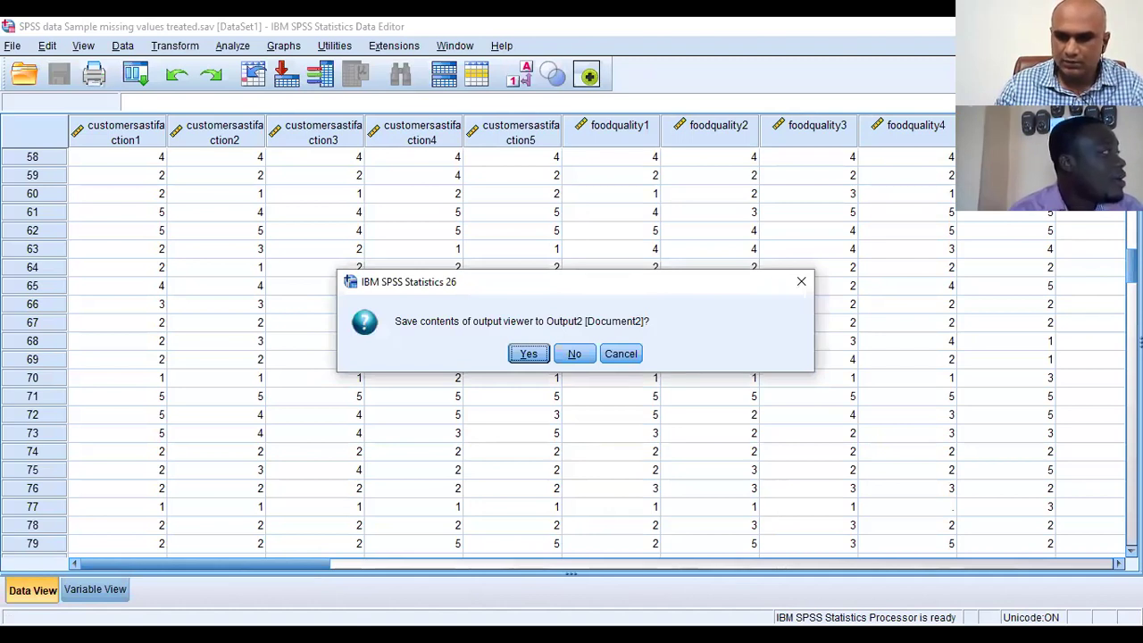
key(alt+n)
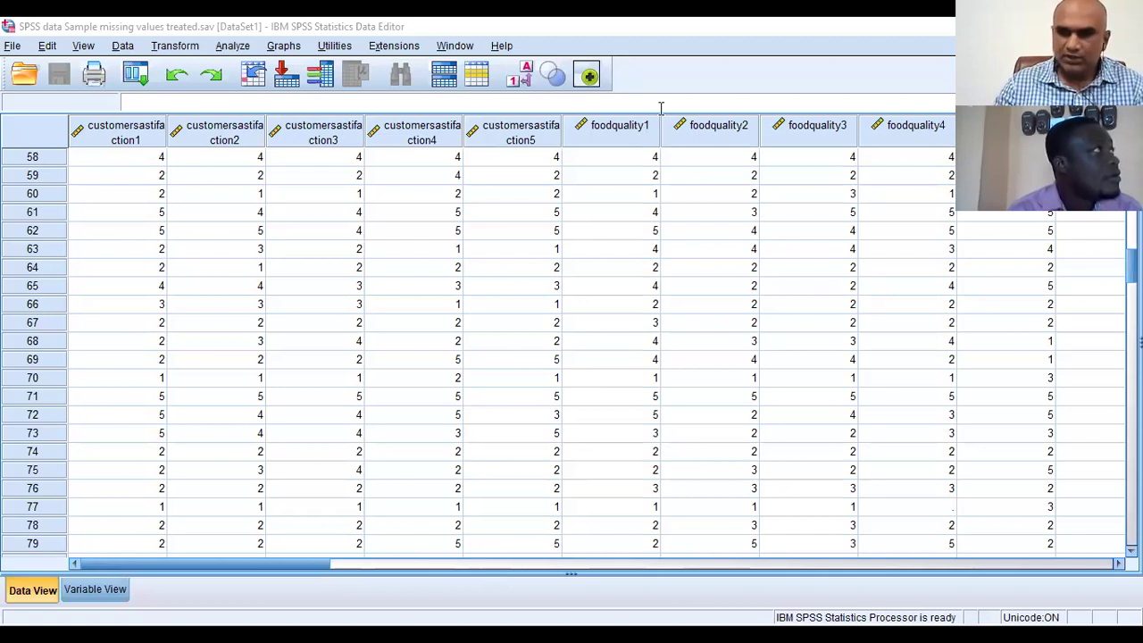
click(12, 46)
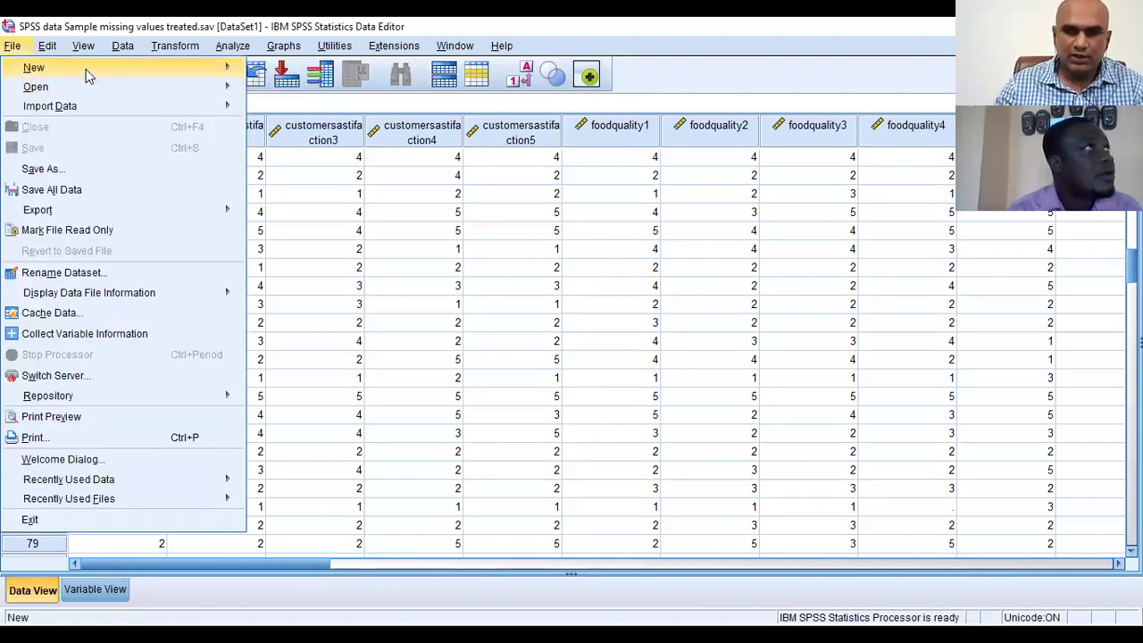
click(606, 302)
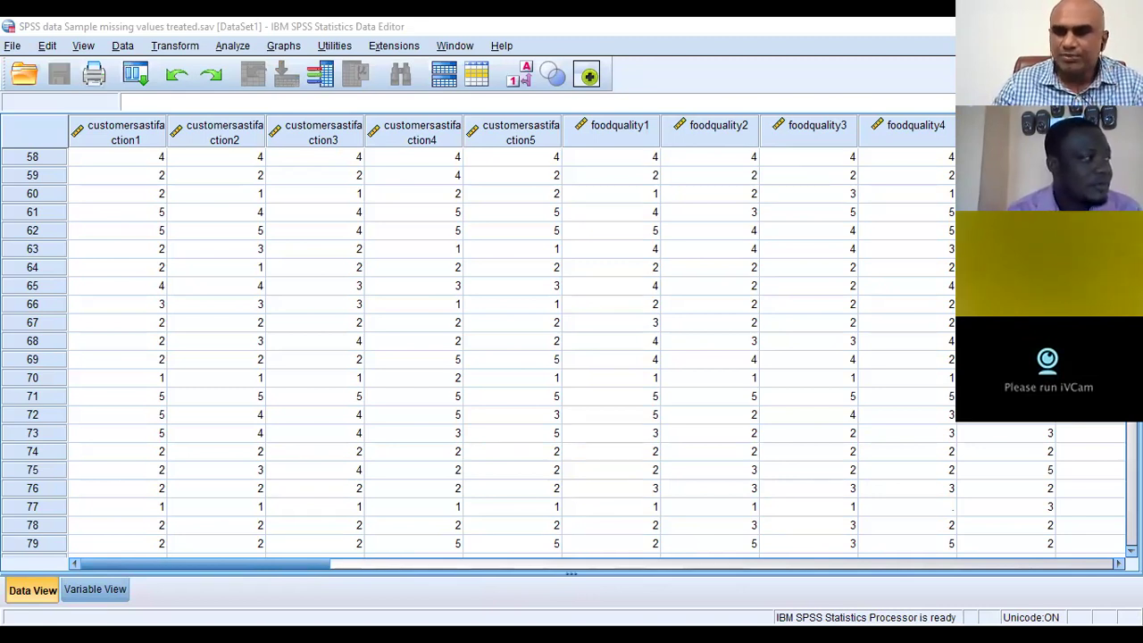
Paste the copied Excel range into the blank SPSS dataset, starting at the first cell of the data grid.
key(alt+Tab)
click(316, 308)
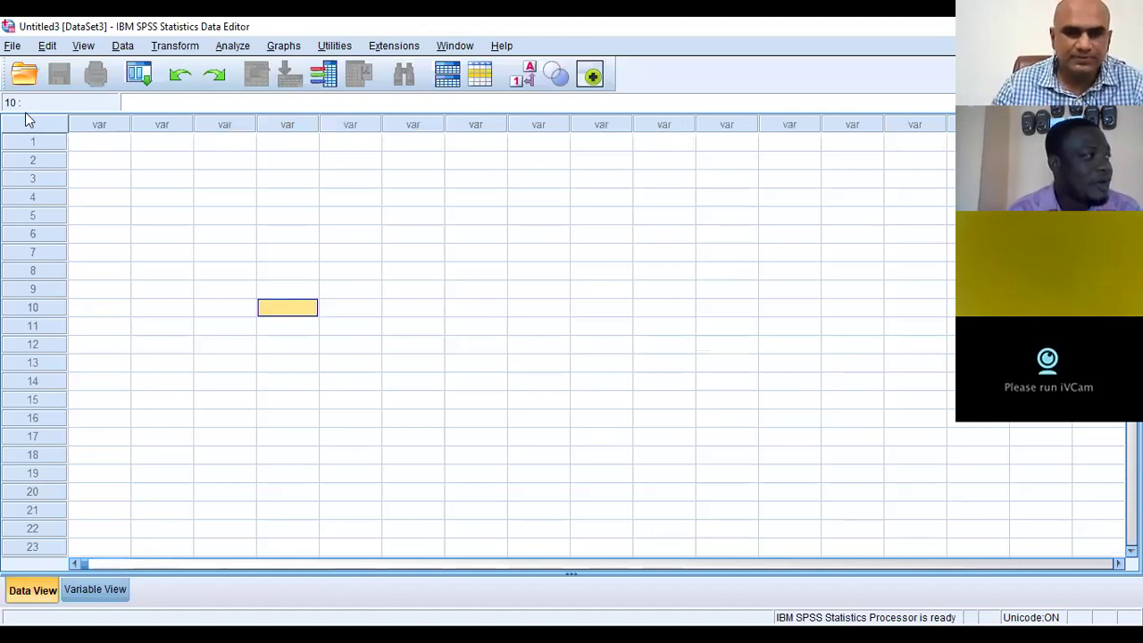
click(84, 141)
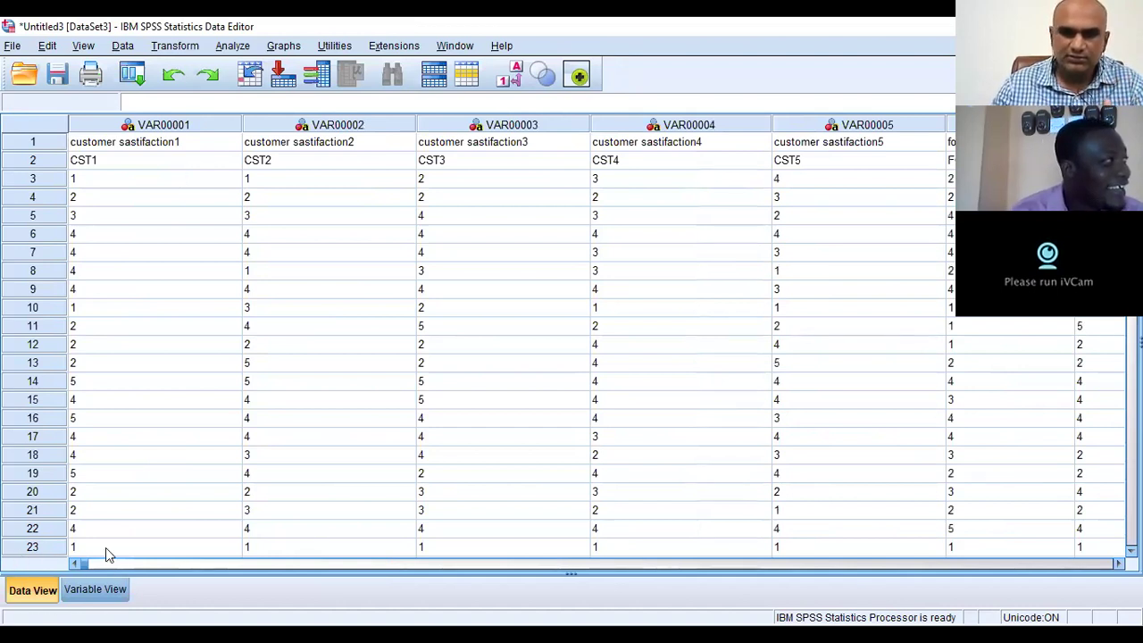
Compare the pasted data rows with the variable definitions, checking how names, types and header rows were carried over.
click(86, 596)
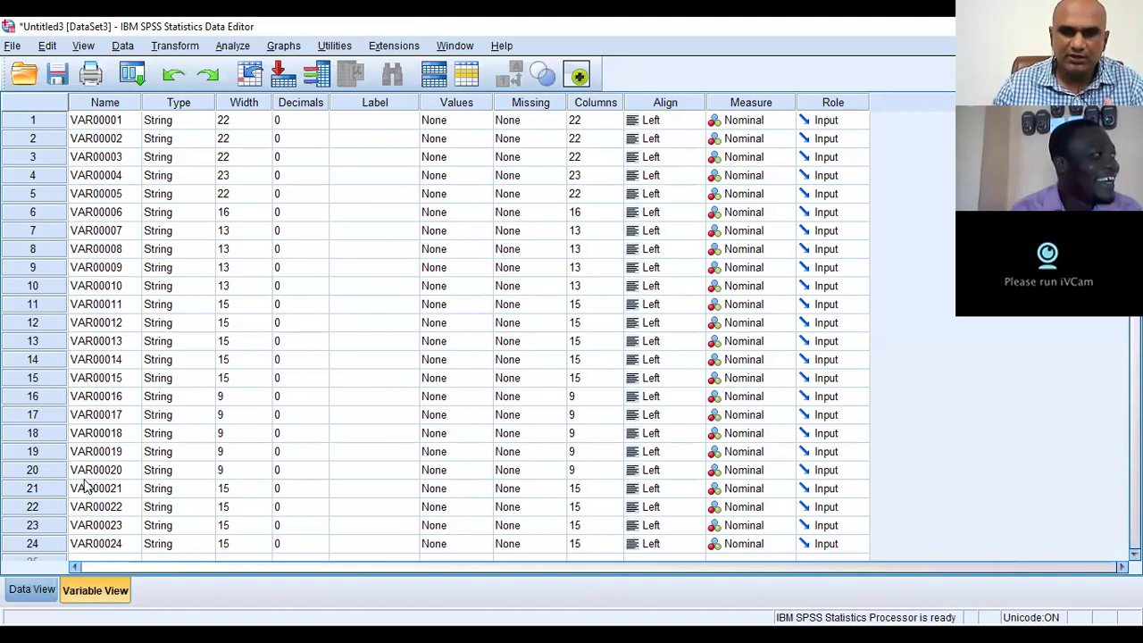
click(37, 596)
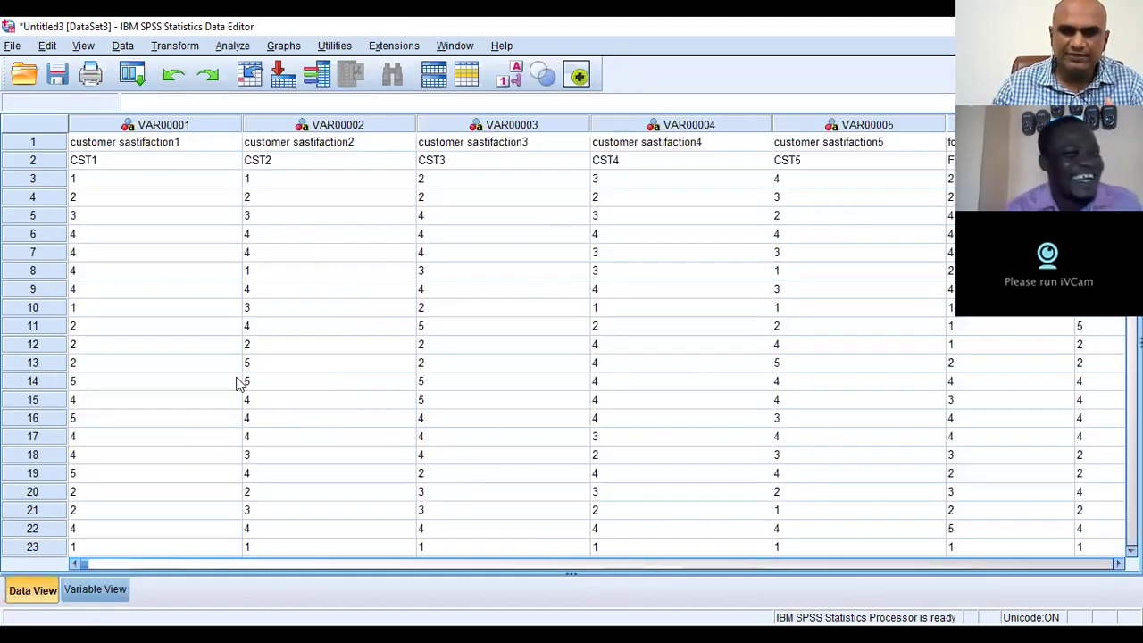
click(326, 563)
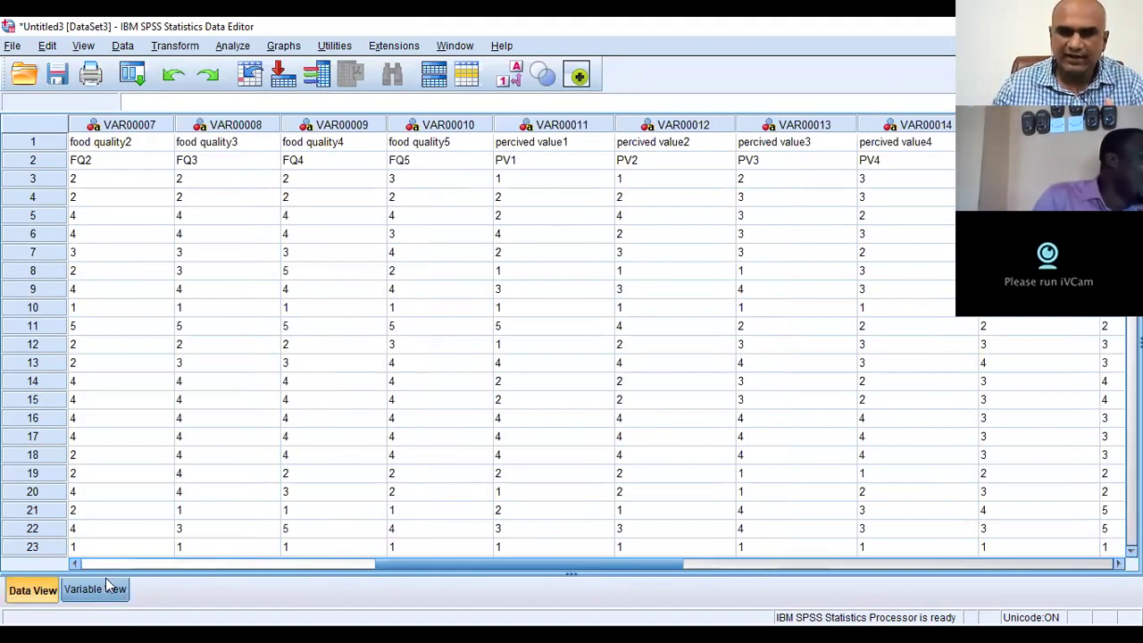
click(102, 586)
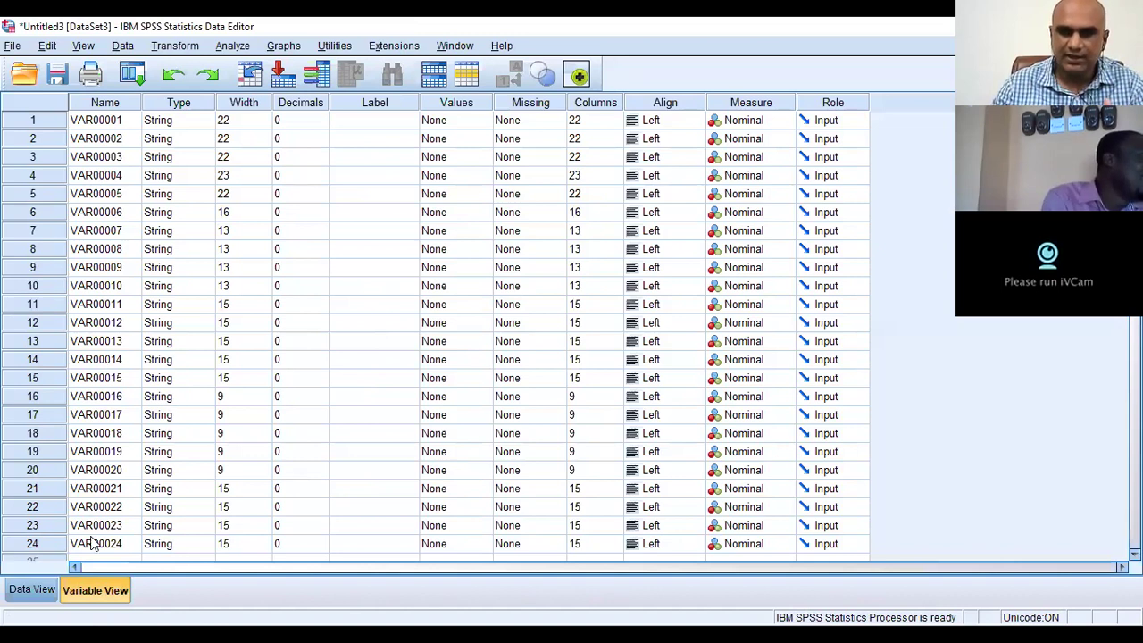
click(32, 592)
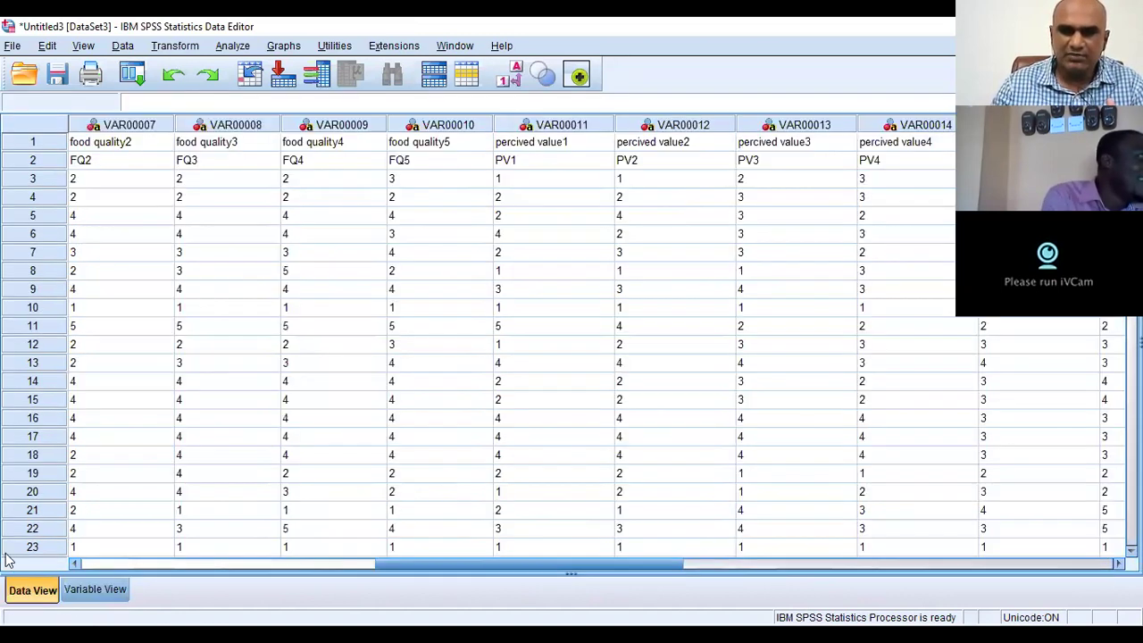
click(96, 589)
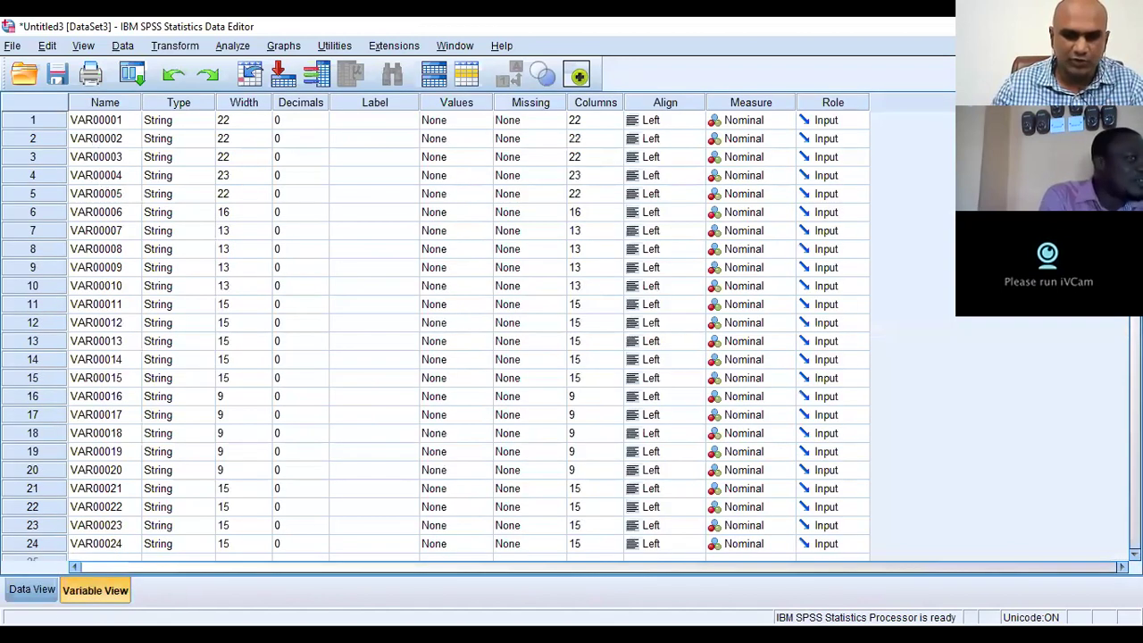
click(34, 590)
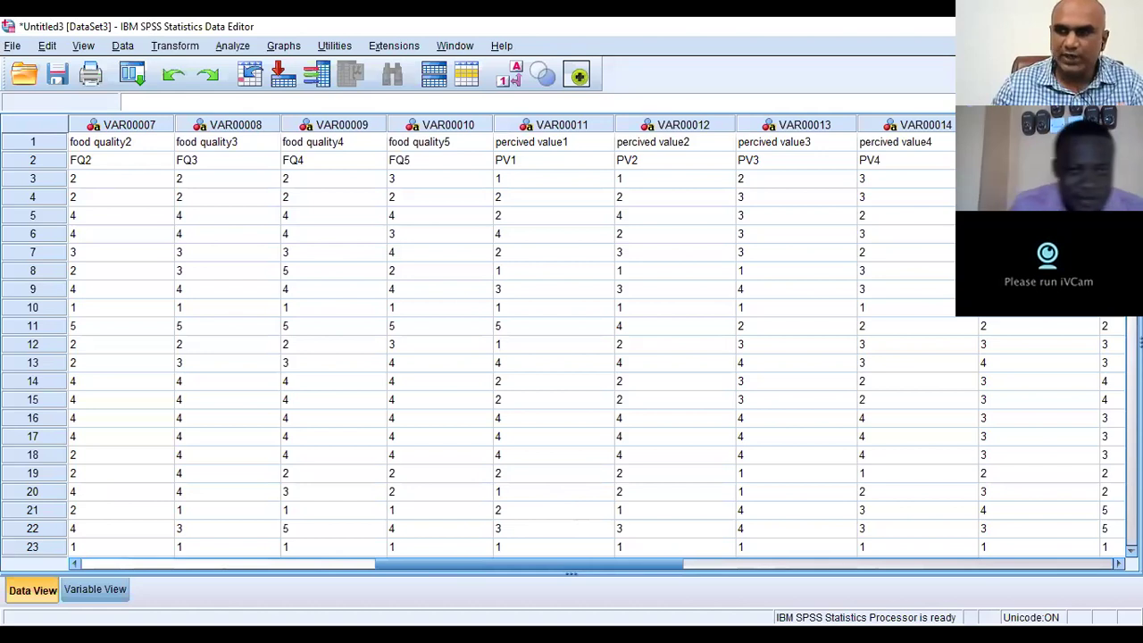
Close the Untitled3 dataset that holds the pasted data without saving it.
click(12, 46)
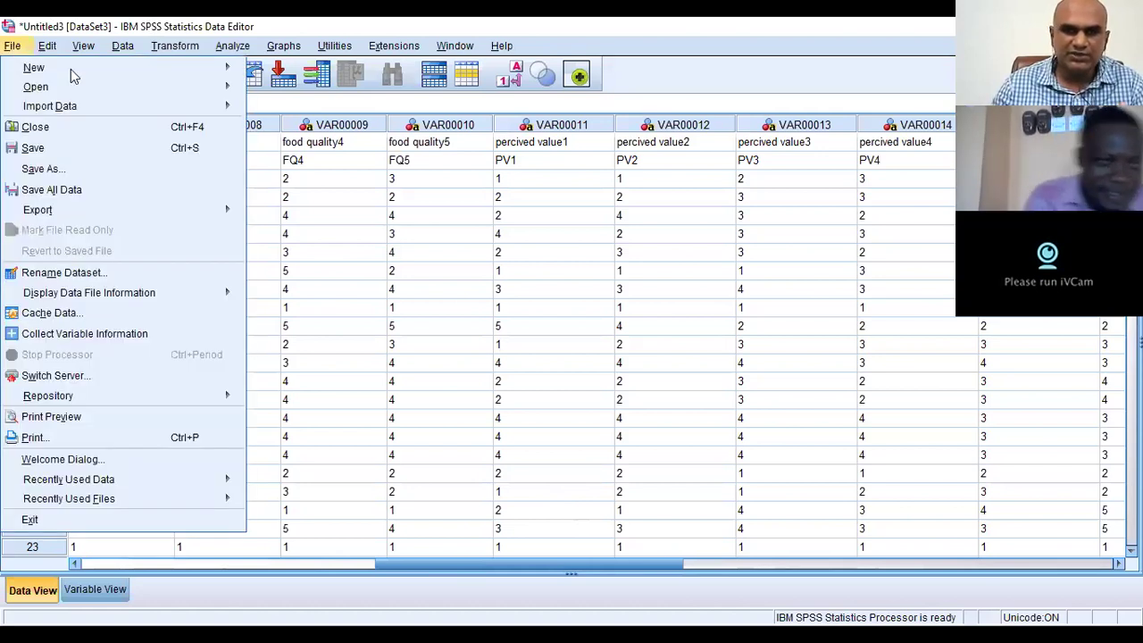
mouse_move(50, 105)
click(35, 127)
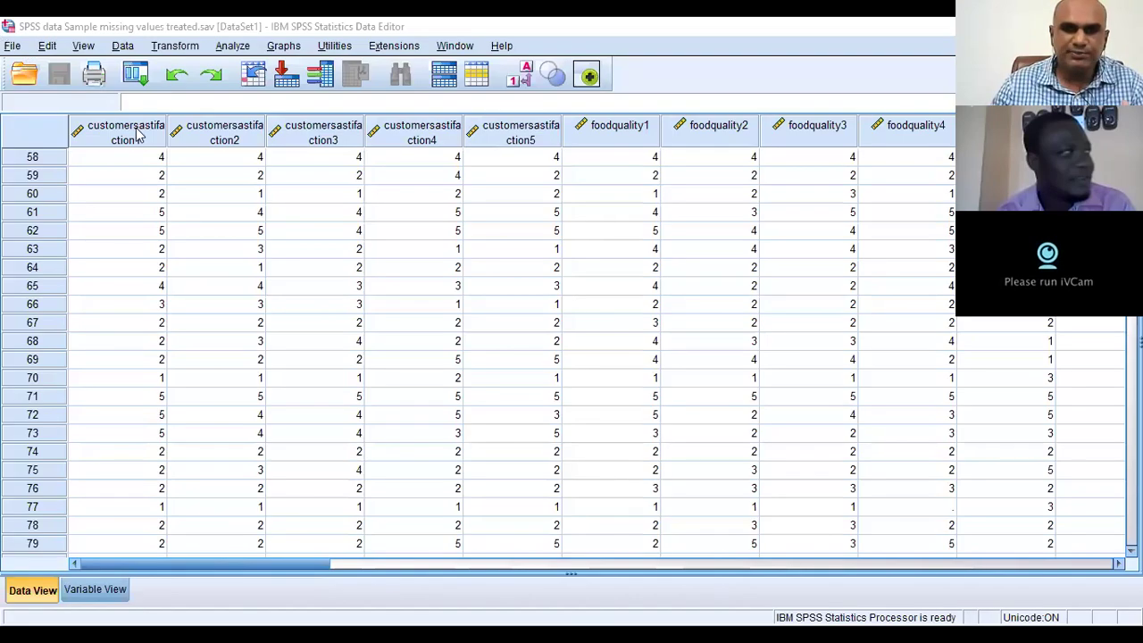
Start opening a data file in SPSS and list all file types in the Data folder.
click(12, 45)
mouse_move(53, 87)
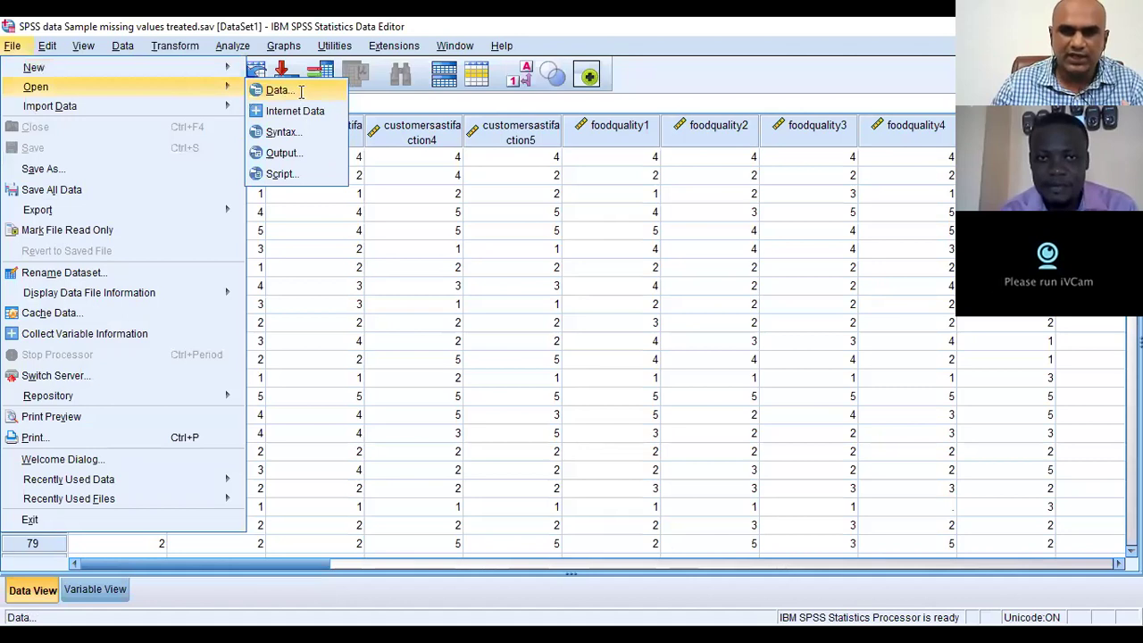
click(301, 90)
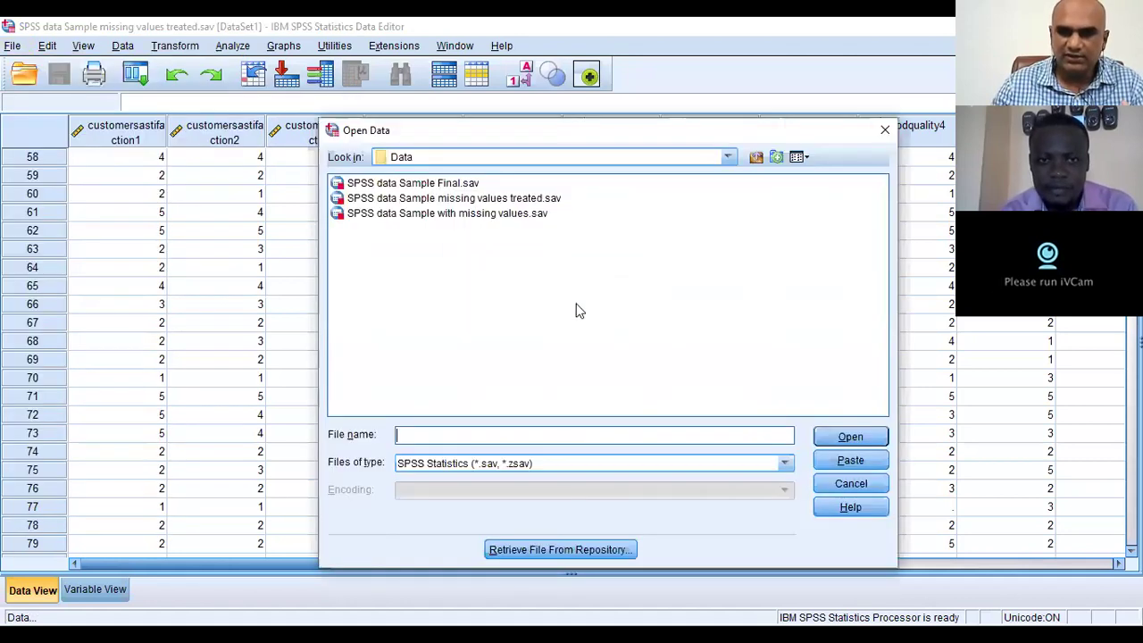
click(784, 462)
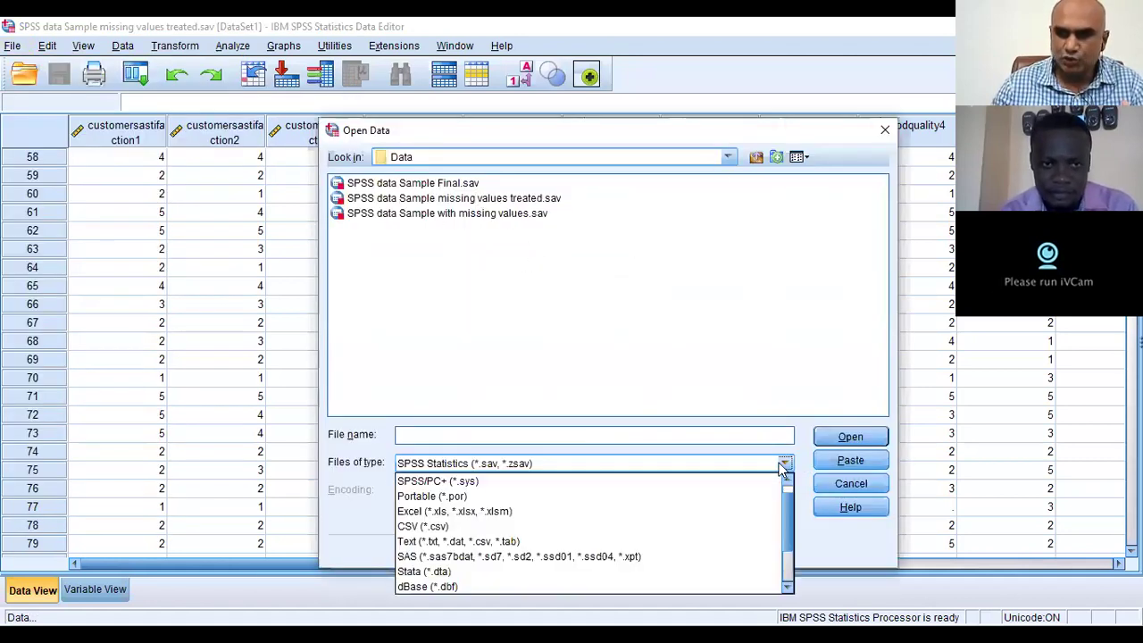
scroll(625, 549, down, 2)
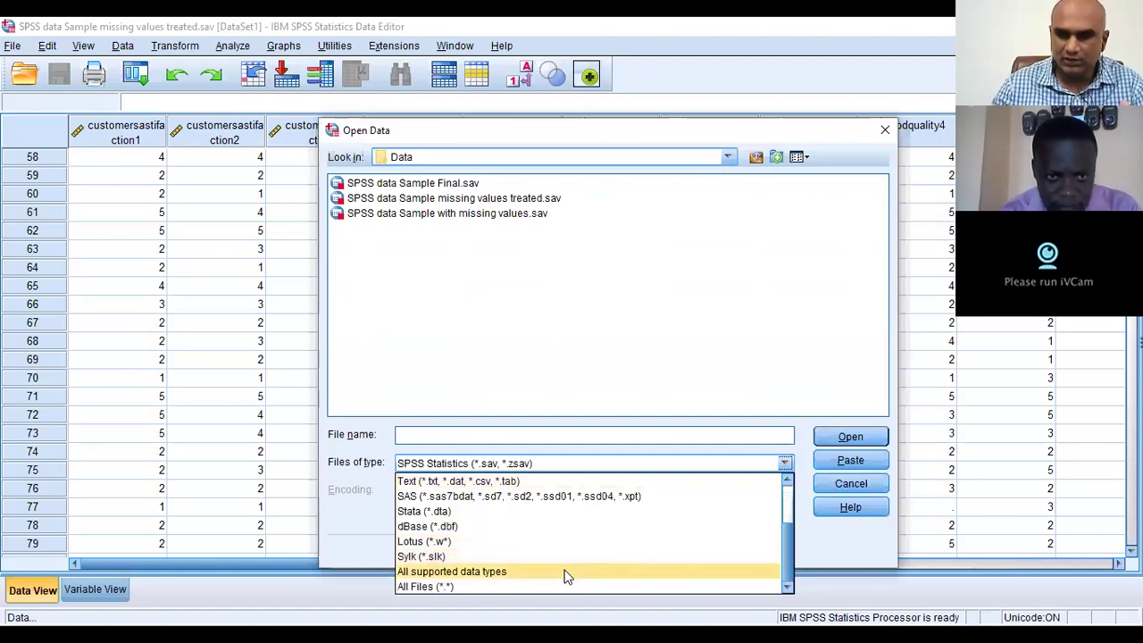
click(562, 586)
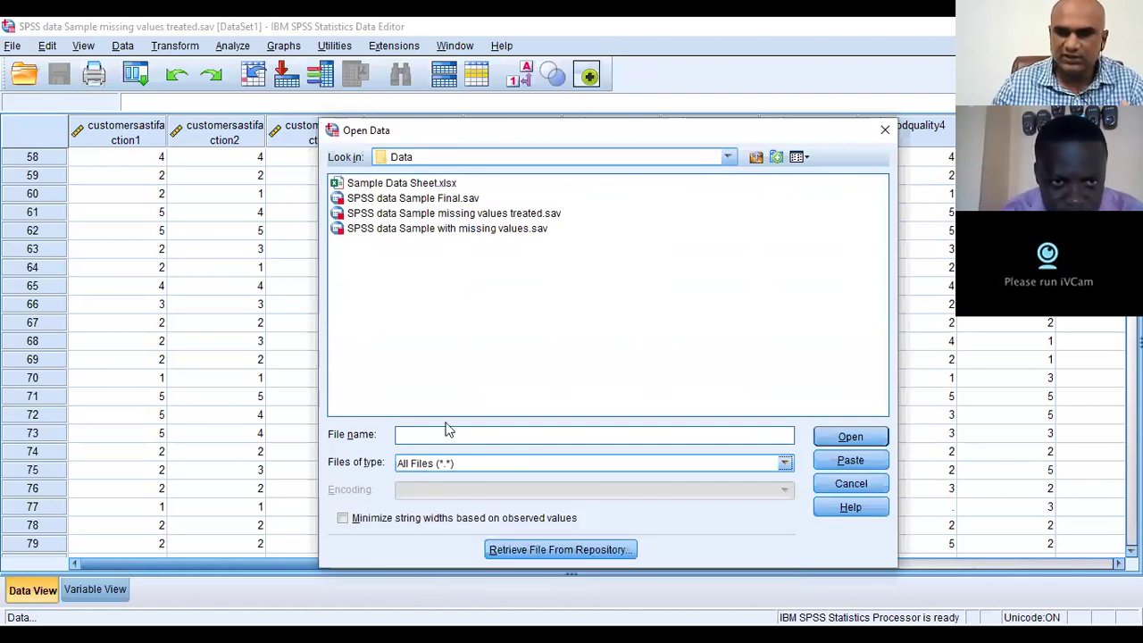
Import the Total Data worksheet from Sample Data Sheet.xlsx, reading variable names from the first row and ignoring hidden rows and columns.
click(393, 184)
click(872, 441)
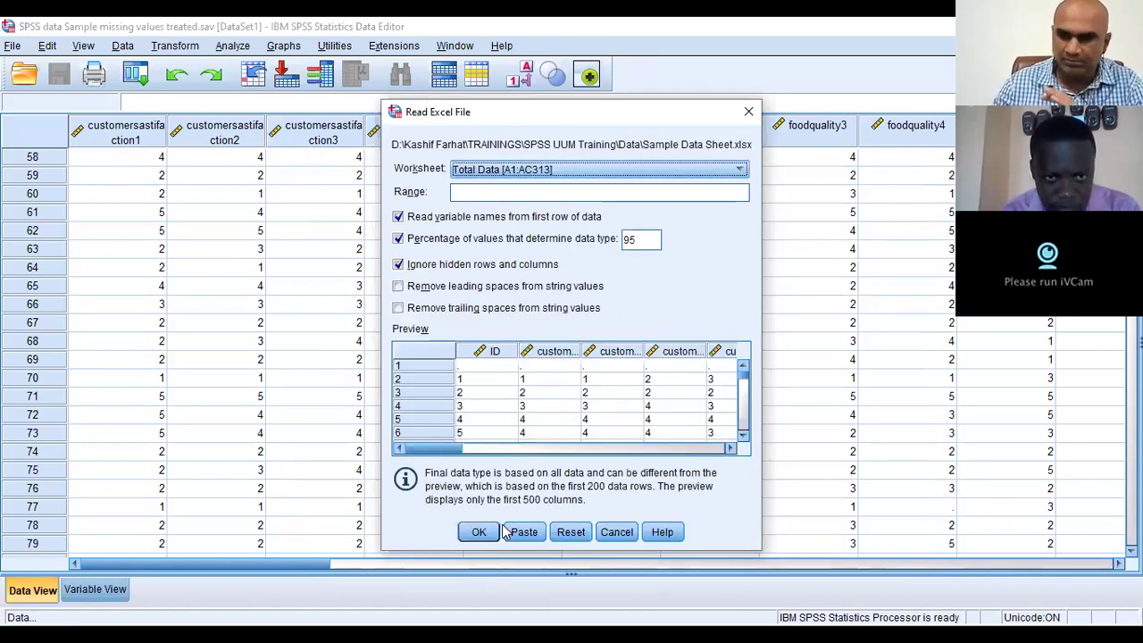
click(477, 532)
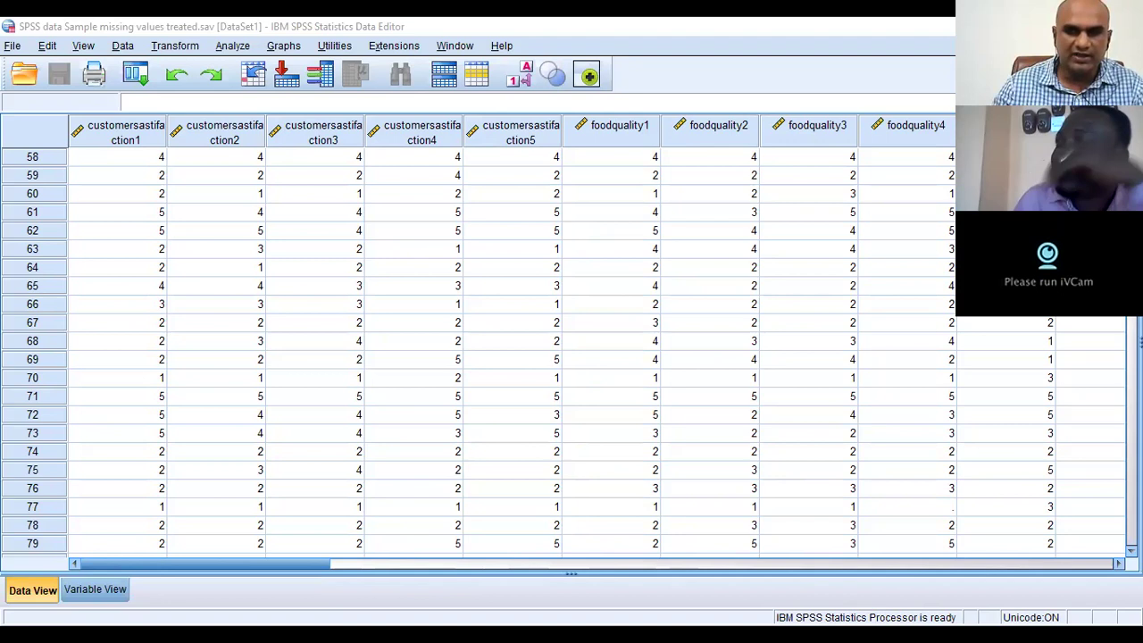
click(571, 441)
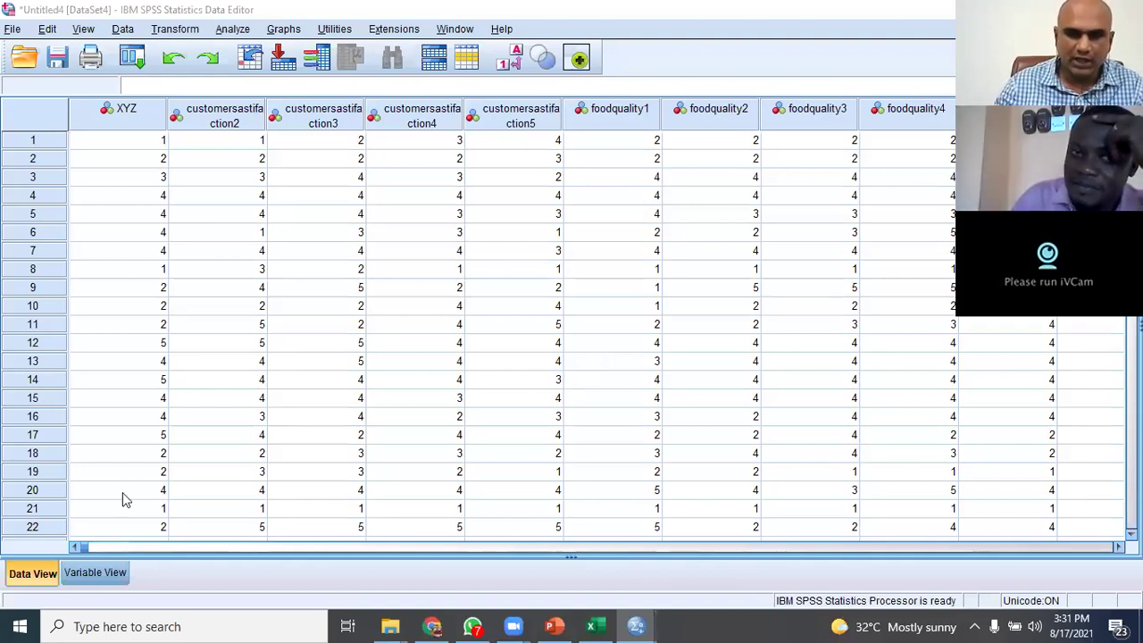
Undo the XYZ rename of the first variable, then check the imported variables' definitions against the data.
click(202, 455)
key(ctrl+z)
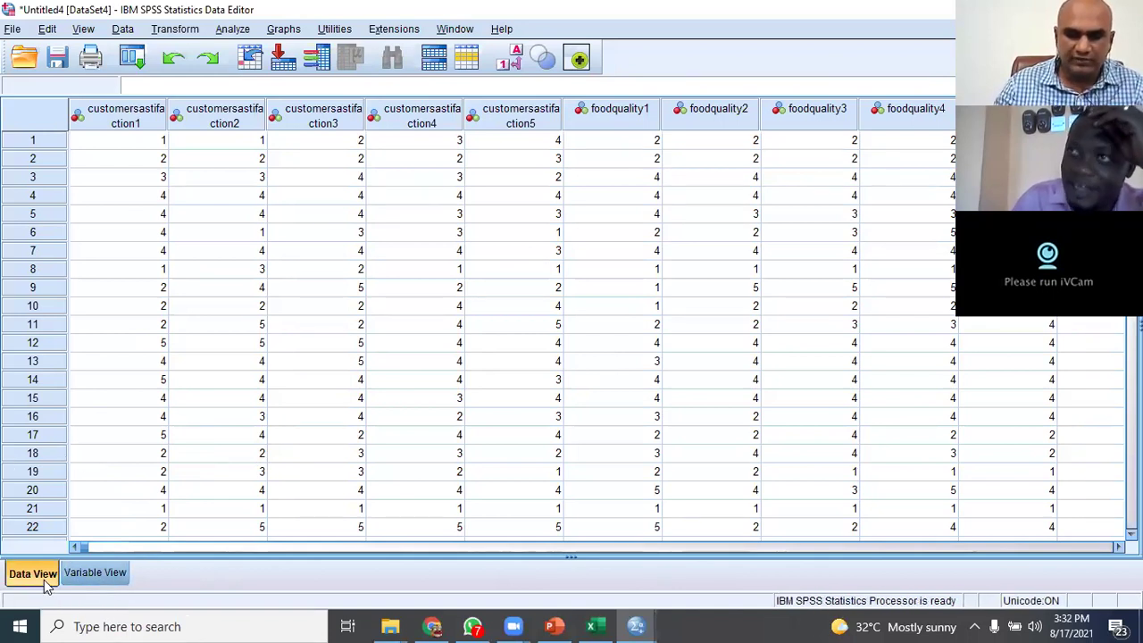
click(95, 573)
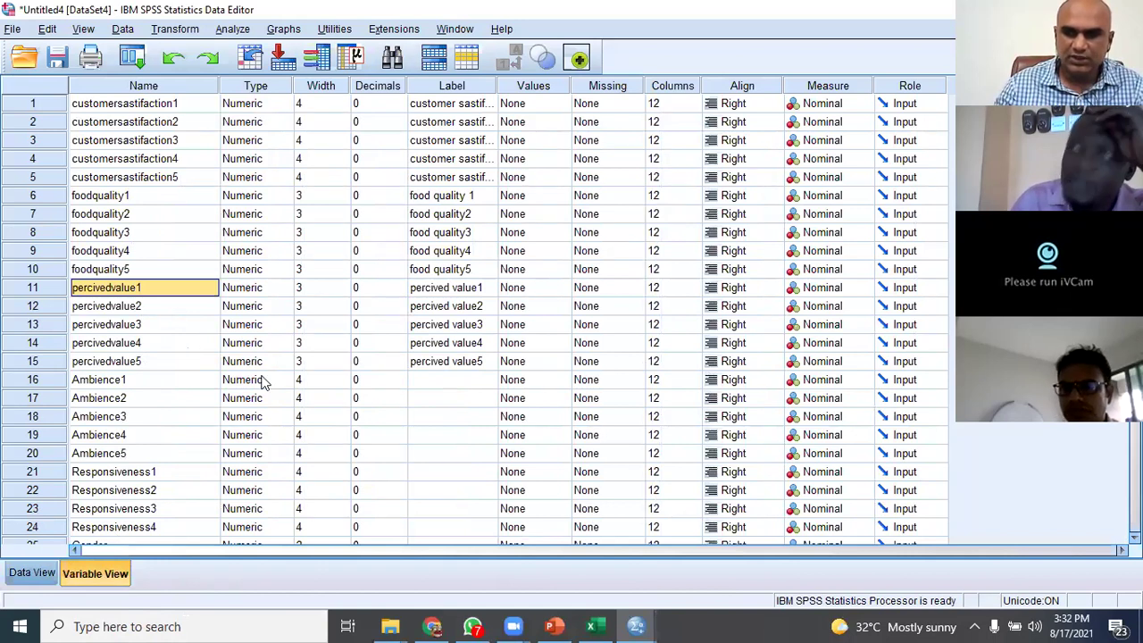
scroll(263, 381, down, 3)
scroll(263, 380, up, 3)
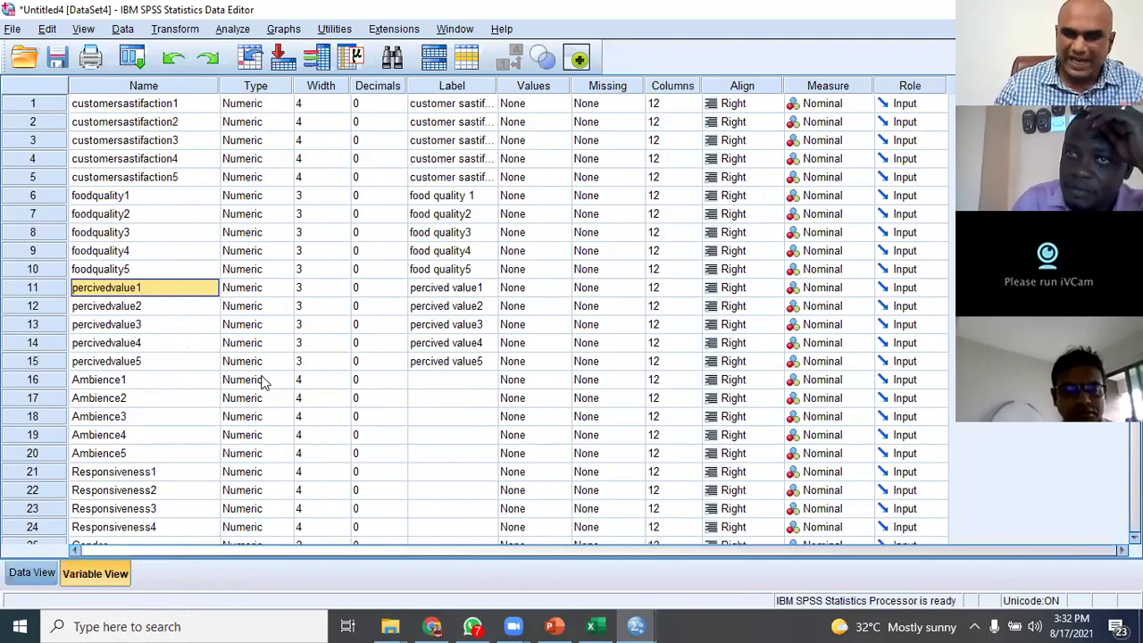
click(33, 572)
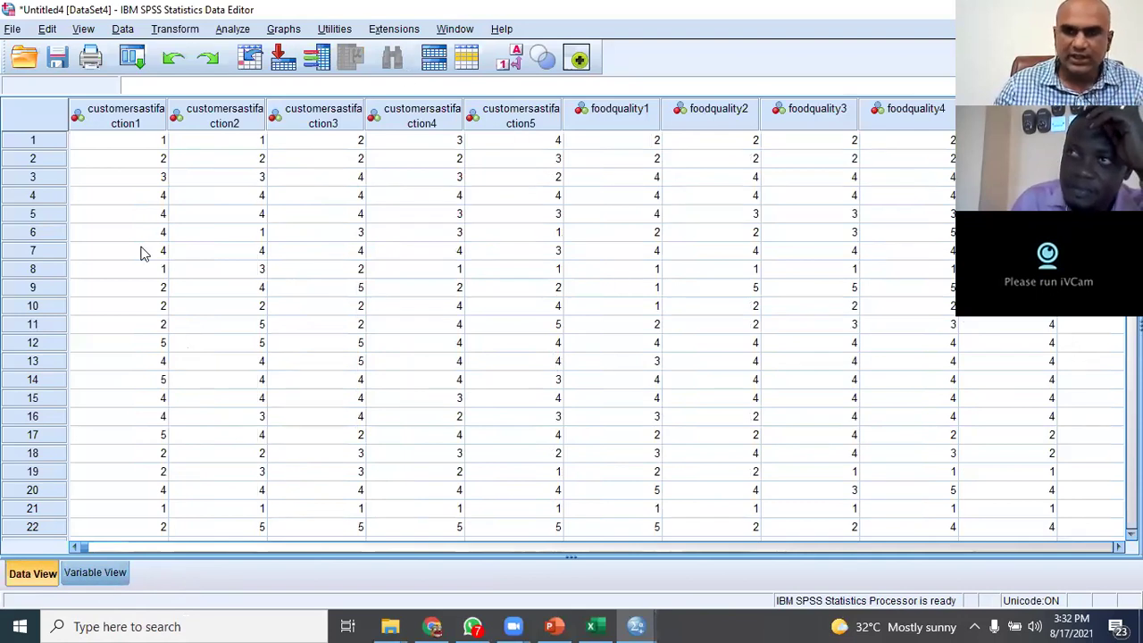
Import the Total Data worksheet from Sample Data Sheet.xlsx again, reading variable names from the first row and ignoring hidden rows and columns.
click(18, 29)
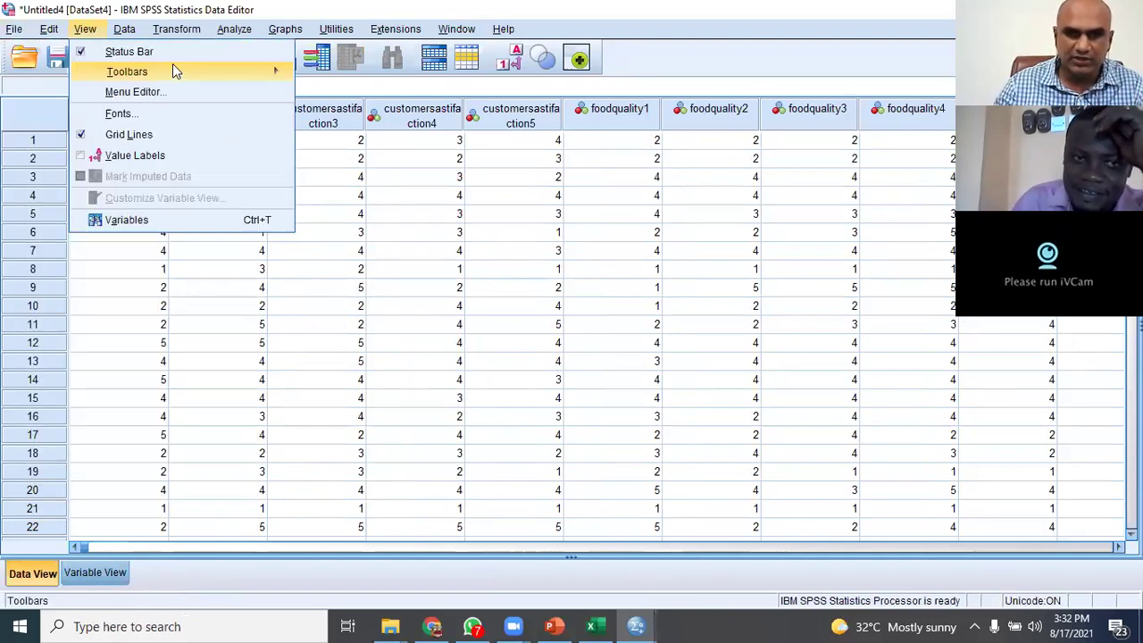
mouse_move(214, 50)
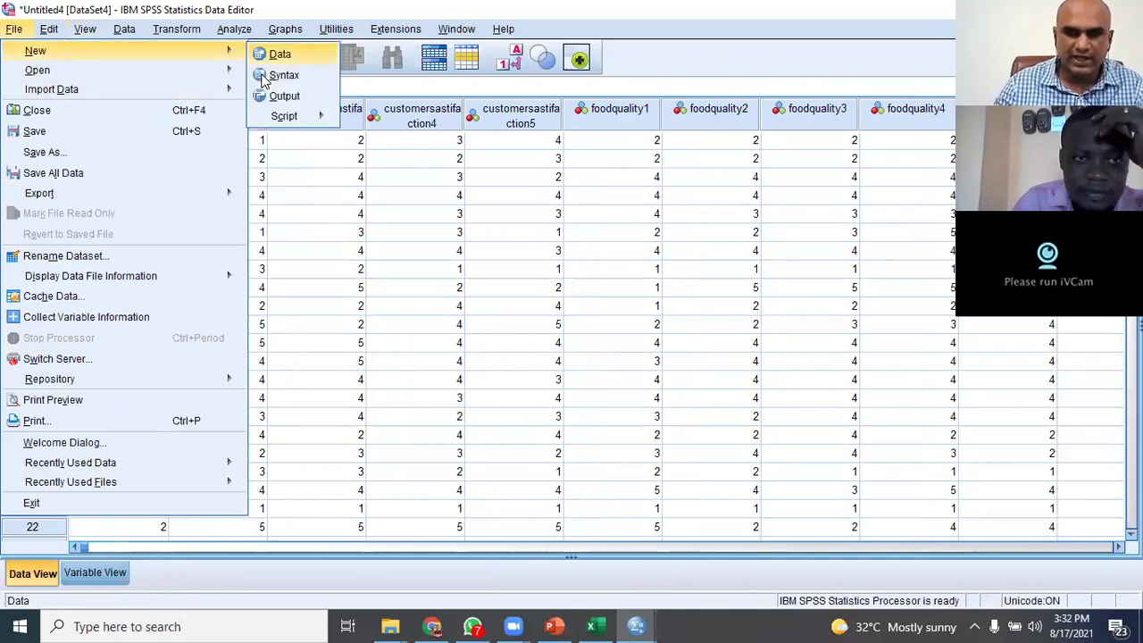
mouse_move(232, 70)
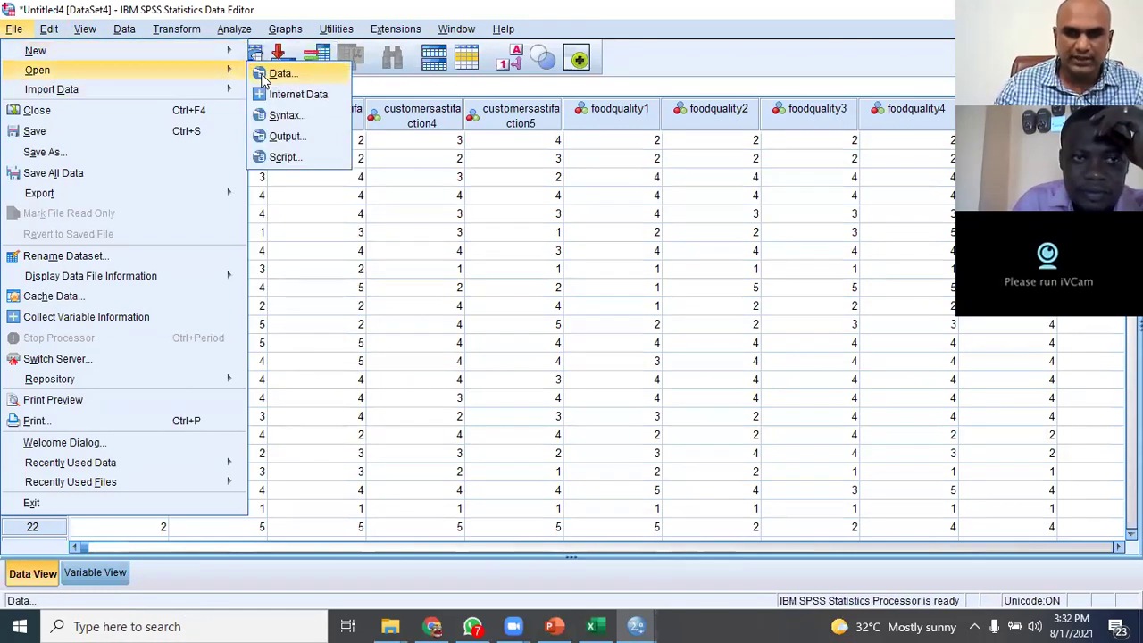
click(277, 75)
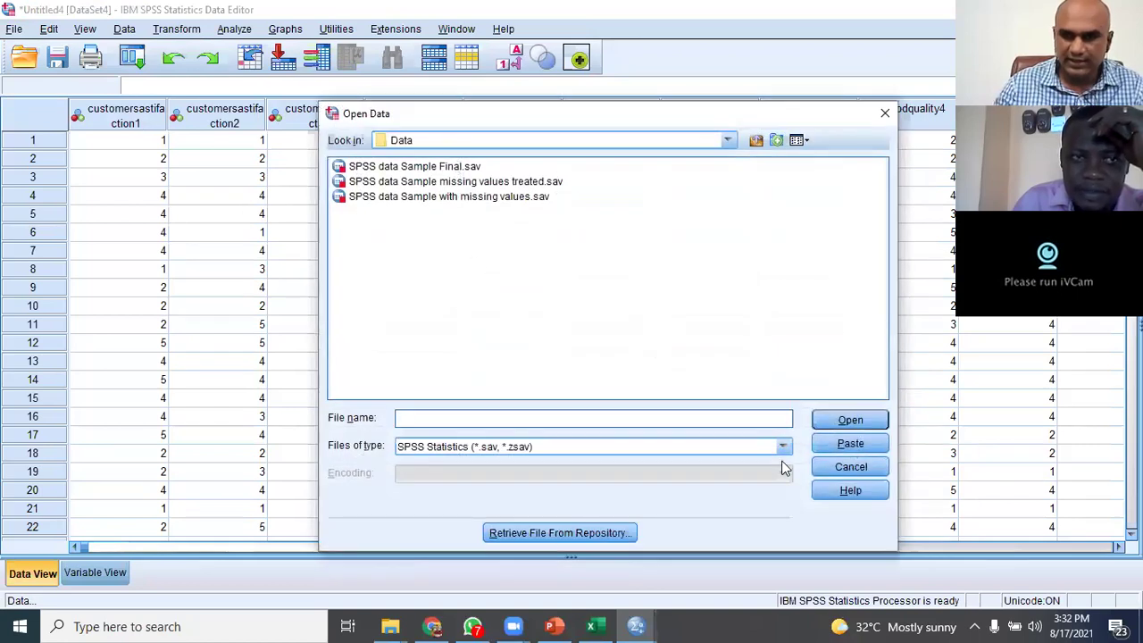
click(782, 446)
scroll(643, 554, down, 2)
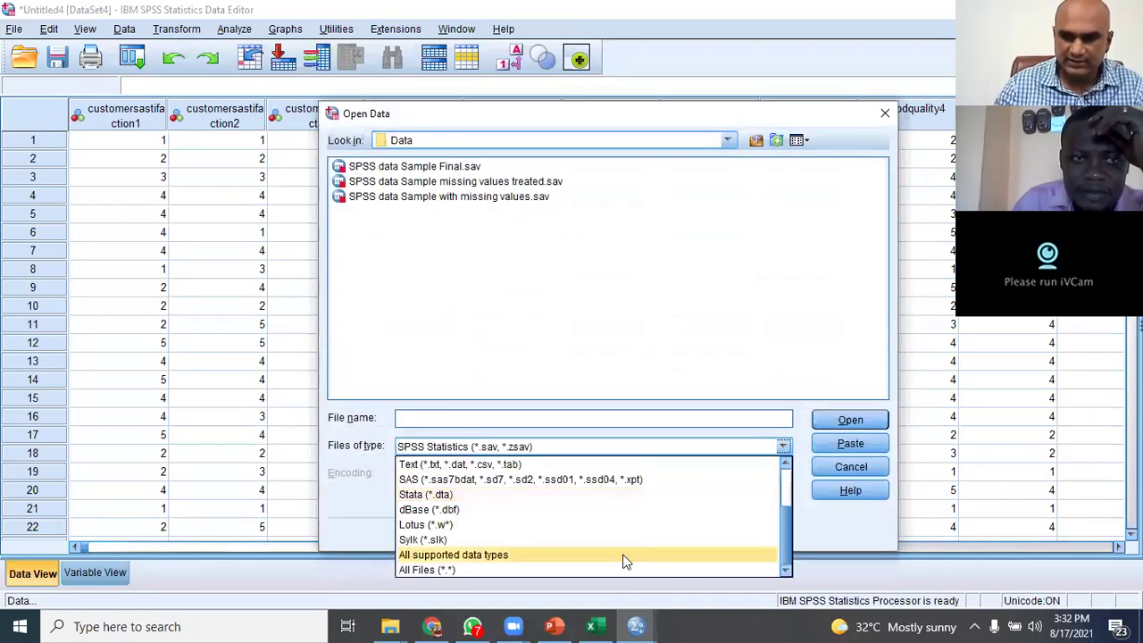
click(614, 568)
click(402, 167)
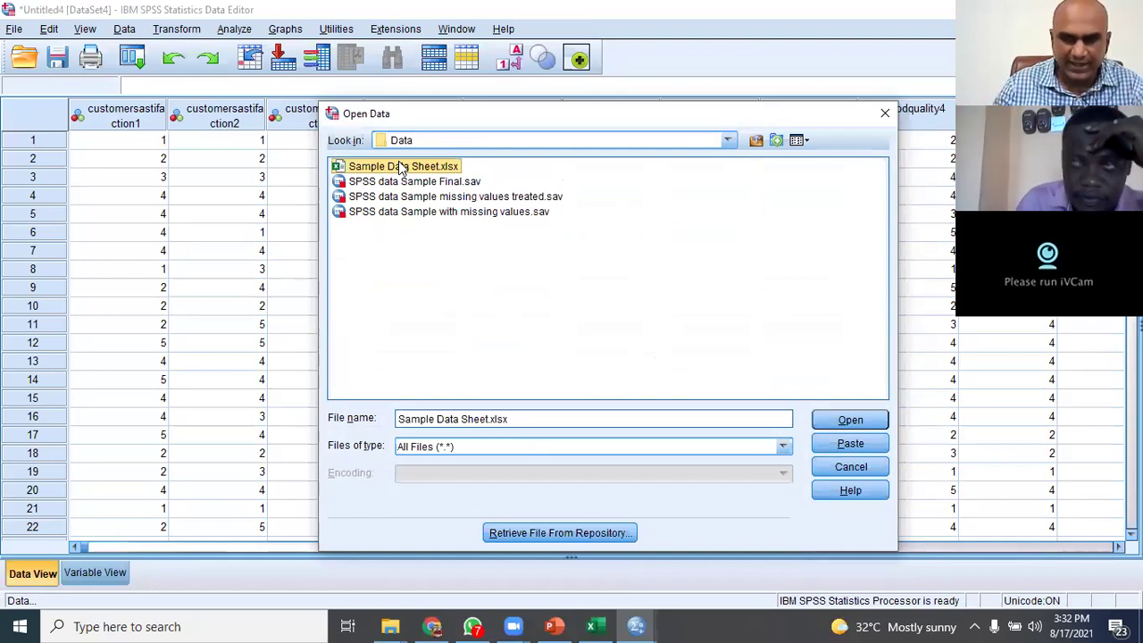
click(850, 420)
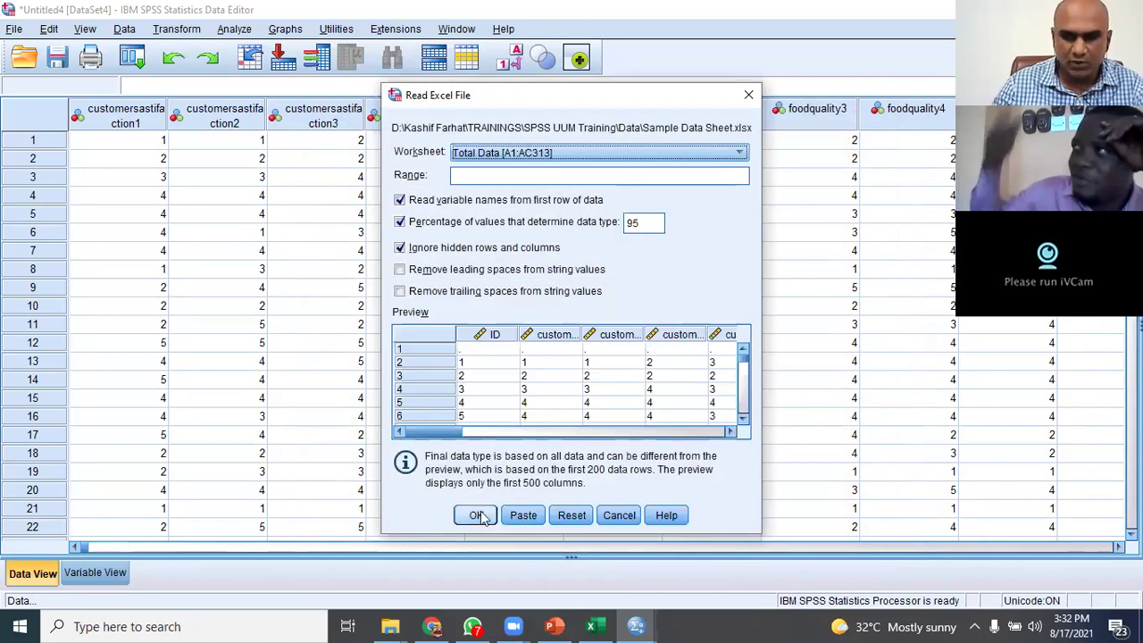
click(477, 515)
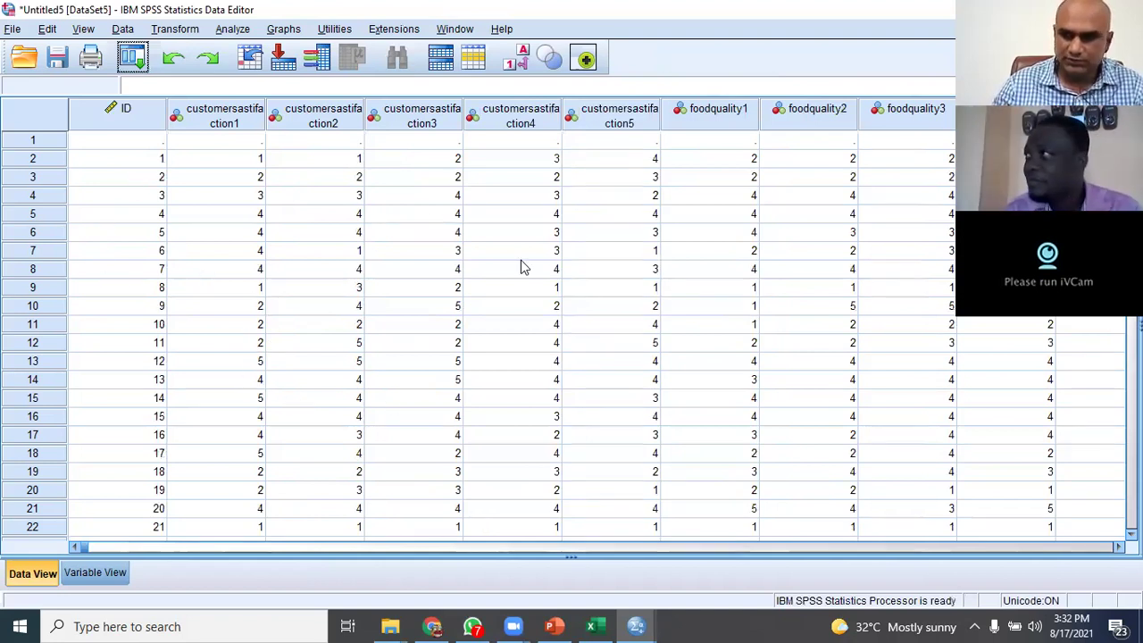
Look over the customer satisfaction and food quality columns of the newly imported data one by one.
click(191, 119)
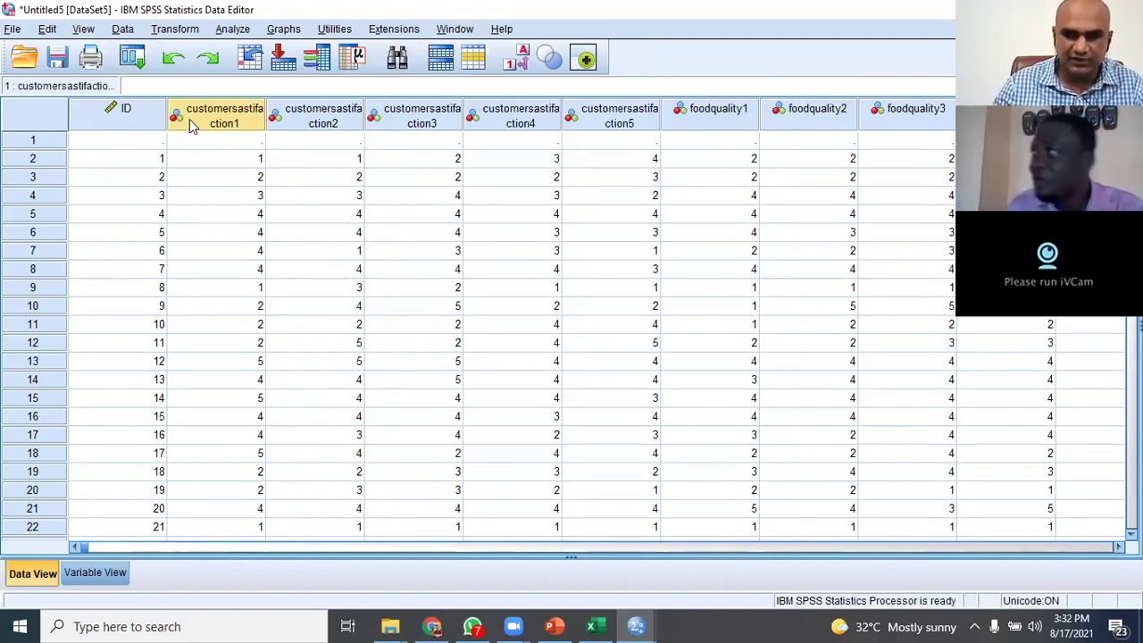
click(325, 120)
click(417, 124)
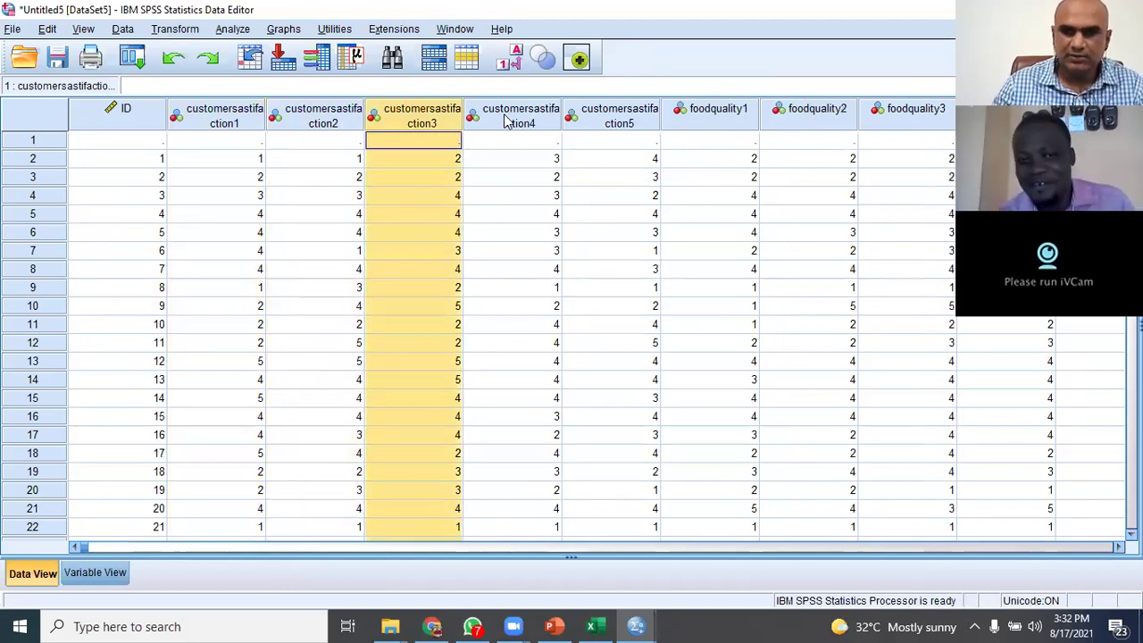
click(509, 121)
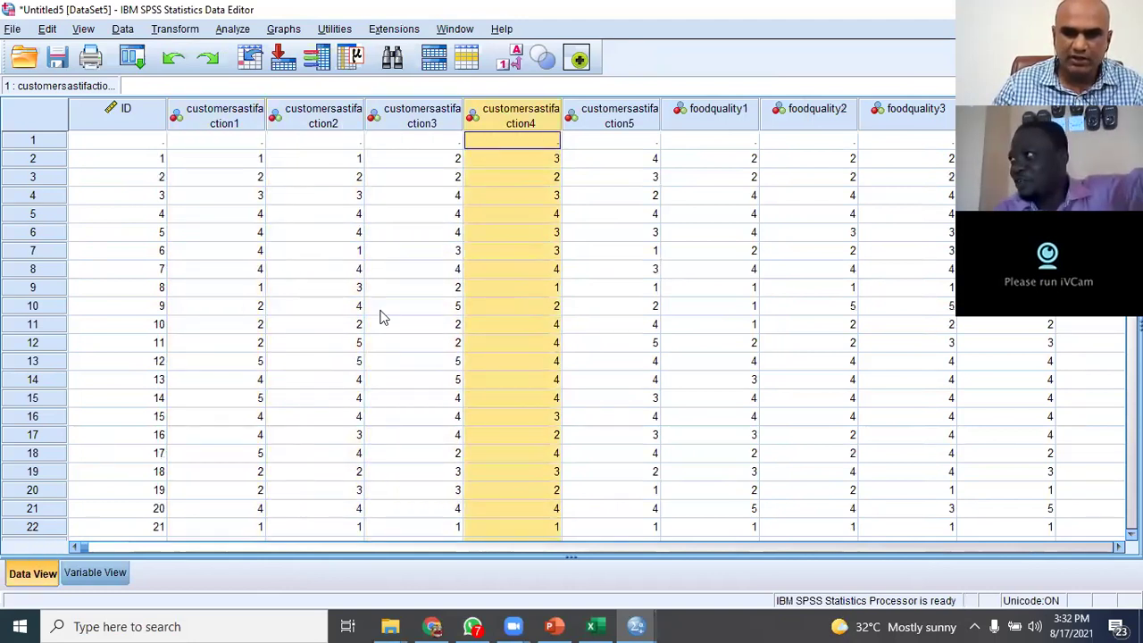
click(710, 116)
click(813, 117)
click(901, 116)
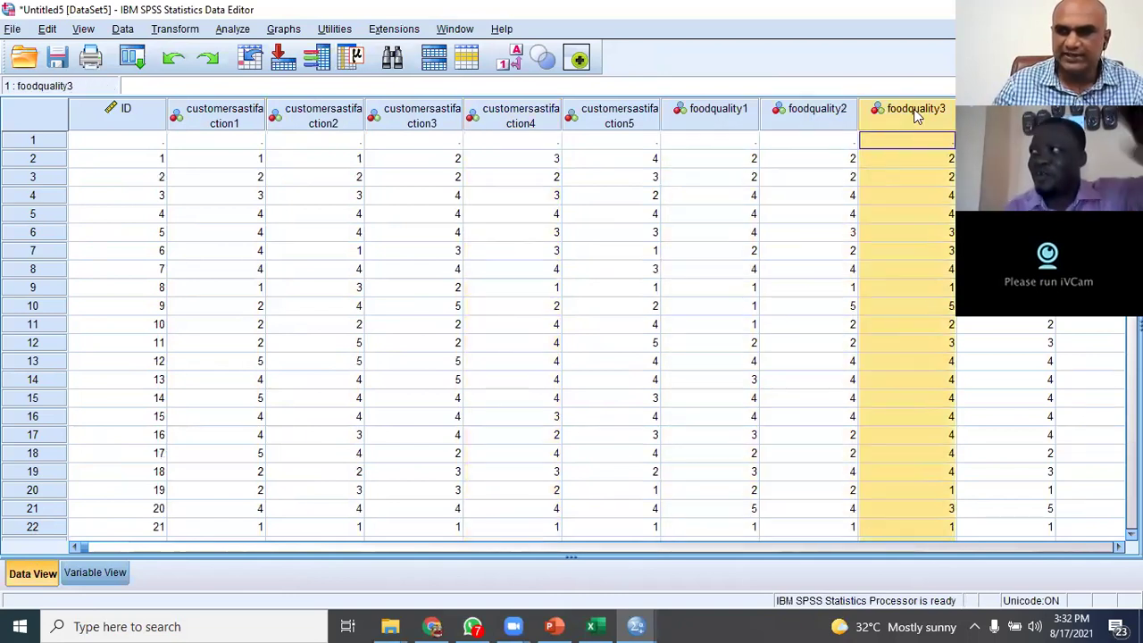
Go through row 21 across all the imported variables and return to its ID value.
click(610, 512)
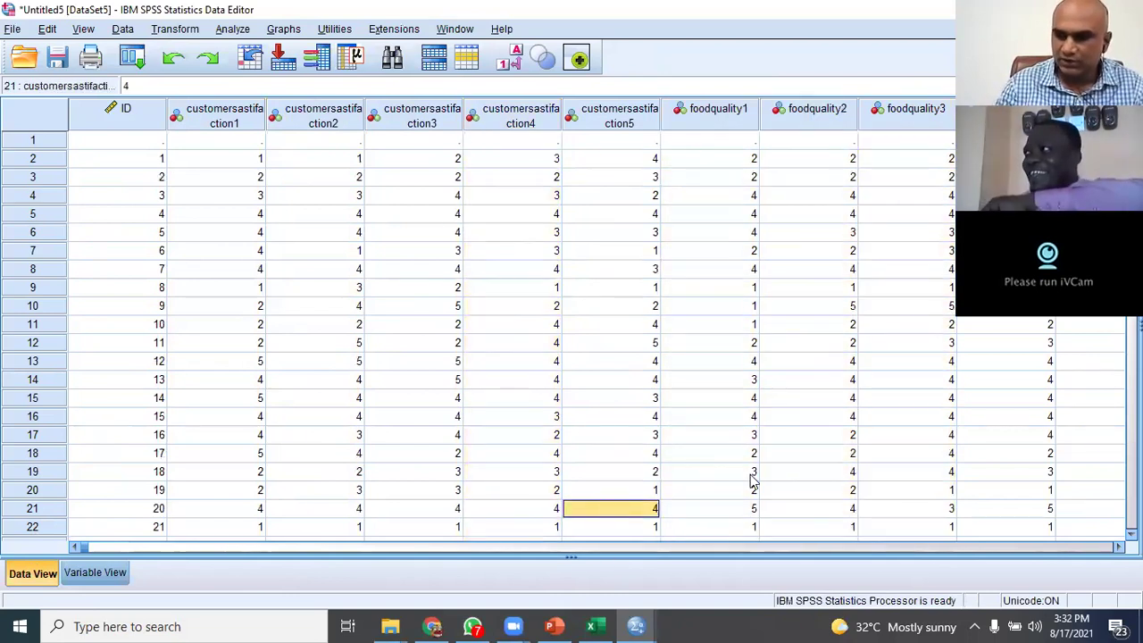
key(Right)
key(Right)
key(Right)
key(Right)
key(Right)
key(Right)
key(Right)
key(Right)
key(Right)
key(Right)
key(Right)
key(Right)
key(Right)
key(Right)
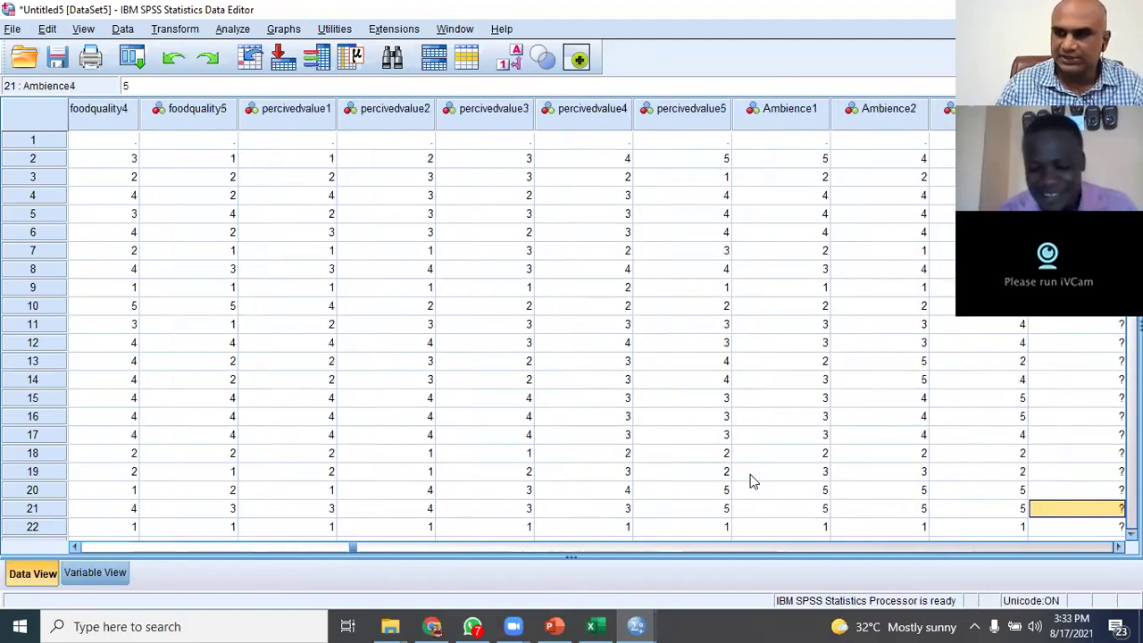
key(Right)
key(Right)
key(Right)
key(Right)
key(Right)
key(Right)
key(Right)
key(Right)
key(Right)
key(Left)
key(Left)
key(Left)
key(Left)
key(Left)
key(Left)
key(Left)
key(Left)
key(Left)
key(Left)
key(Left)
key(Left)
key(Left)
key(Left)
key(Left)
key(Left)
key(Left)
key(Left)
key(Left)
key(Left)
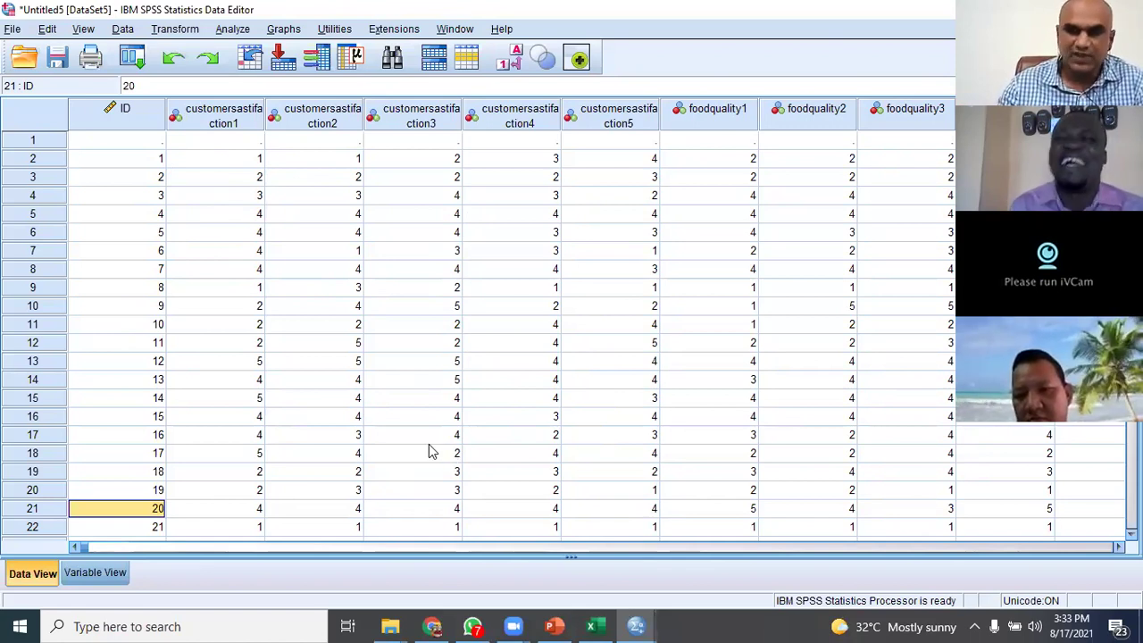
Widen the Name column of the variable definitions so the full variable names fit.
click(94, 573)
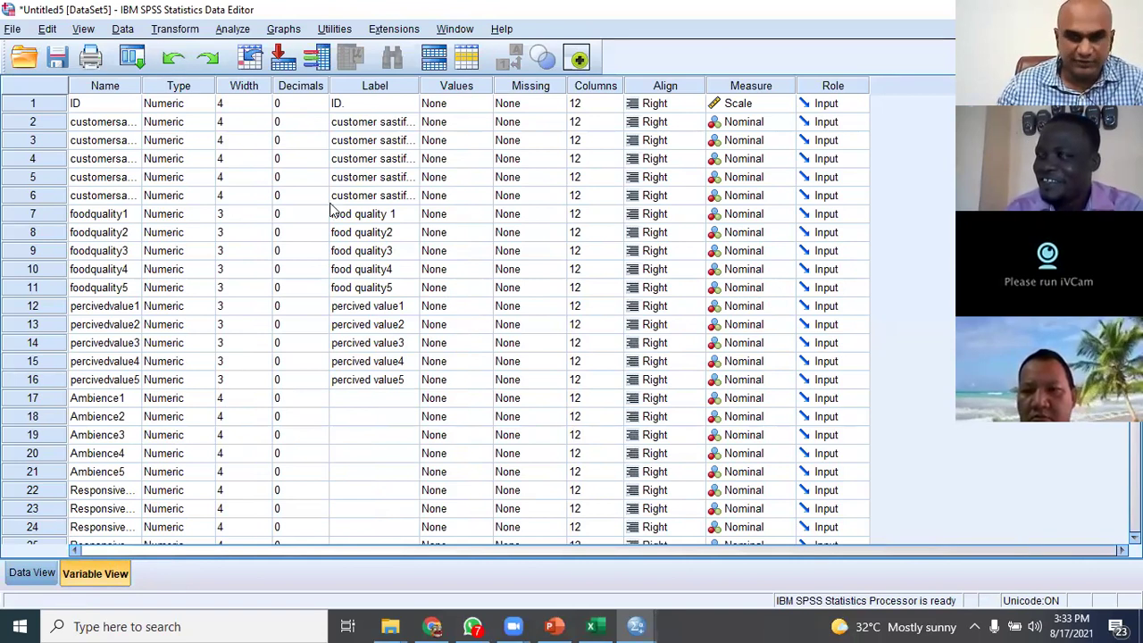
drag(139, 81, 165, 93)
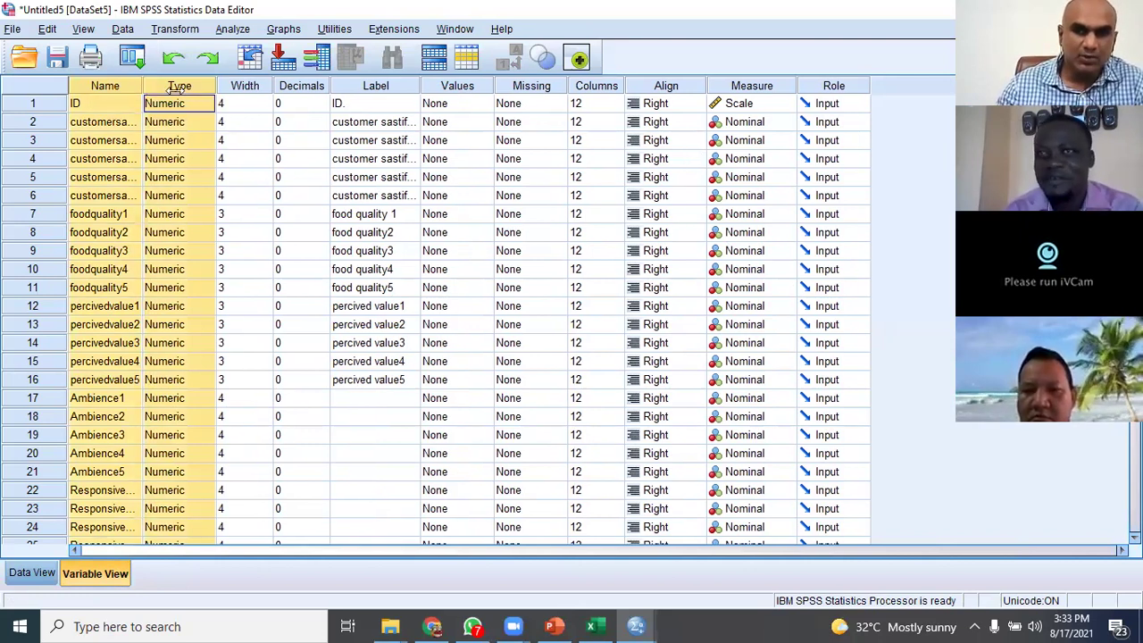
drag(142, 86, 223, 86)
click(206, 305)
click(166, 125)
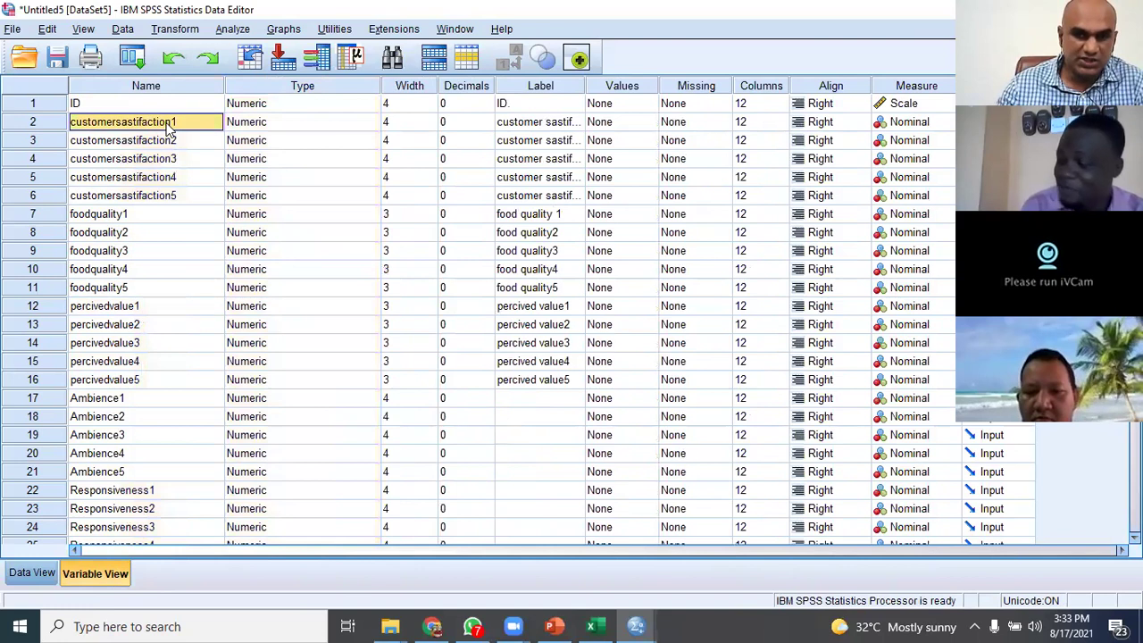
Rename the variable customersastifaction2 as xyz and check its column heading in the data.
click(32, 572)
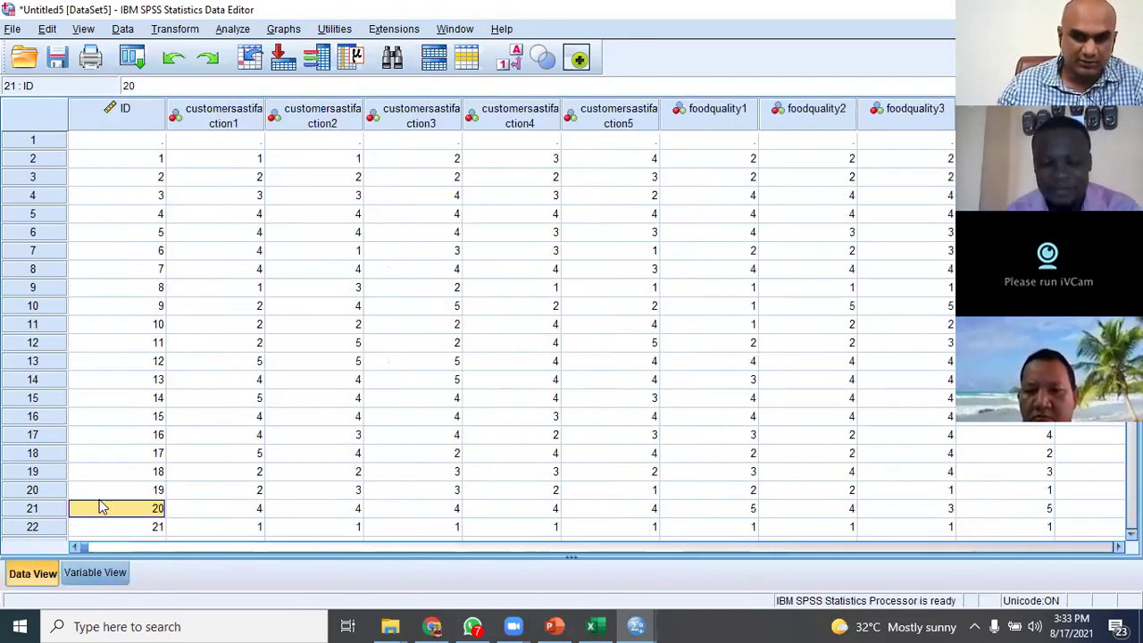
click(95, 573)
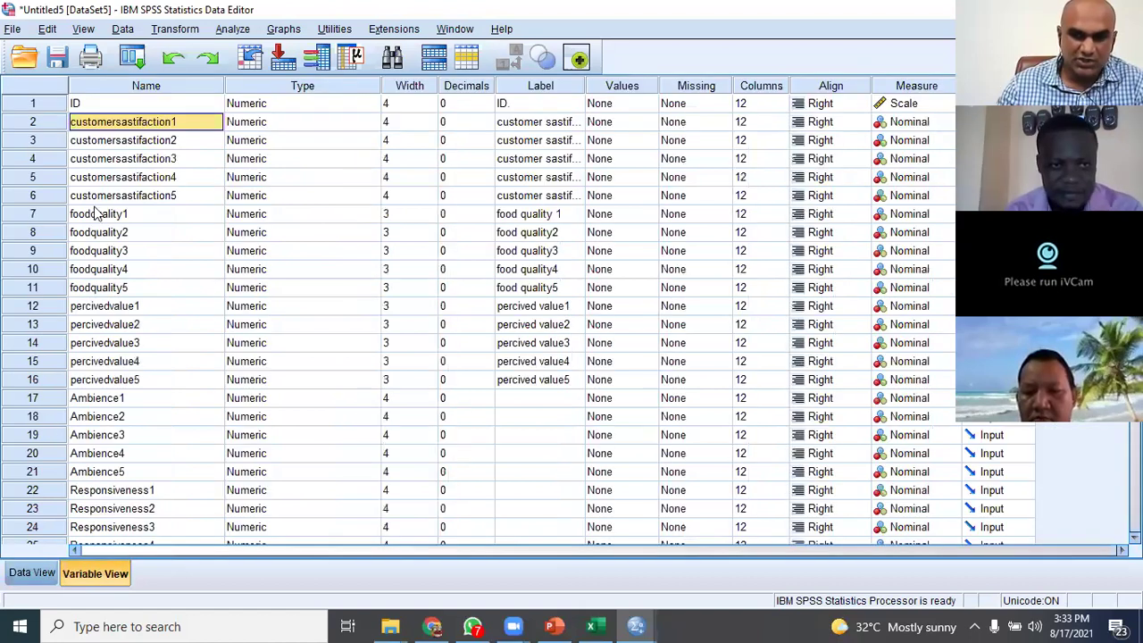
click(162, 143)
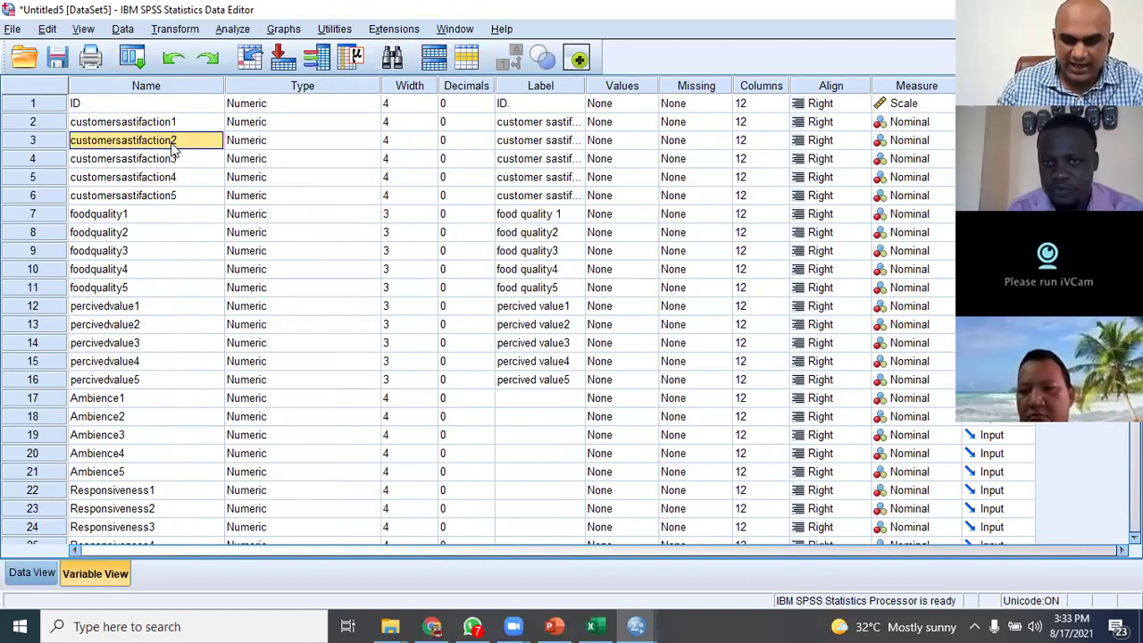
text(xyz)
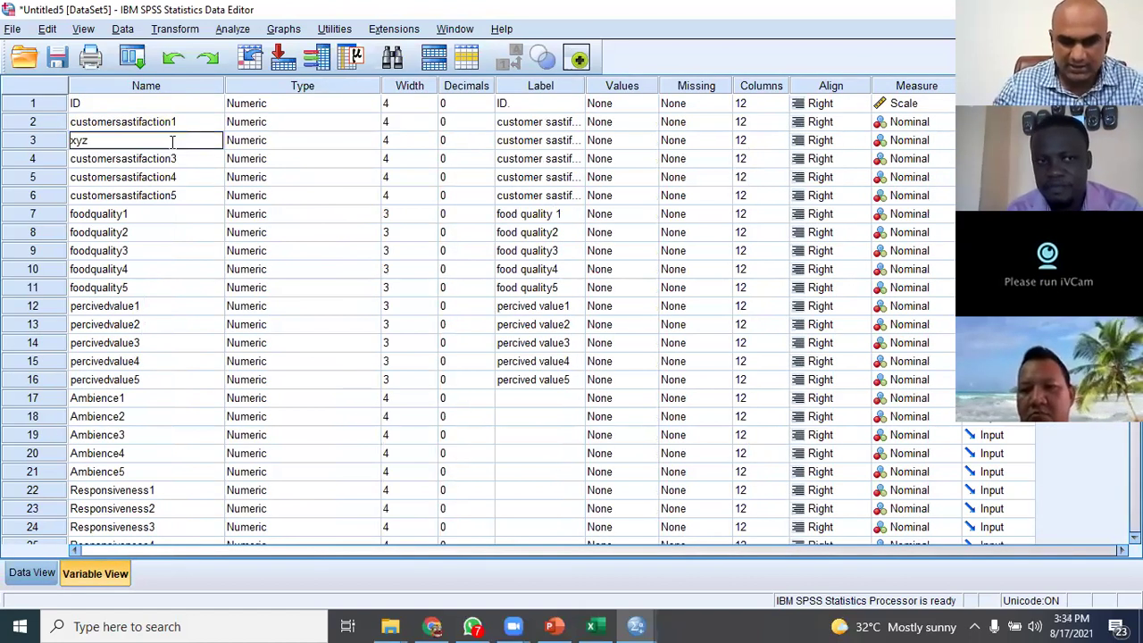
click(222, 217)
click(32, 573)
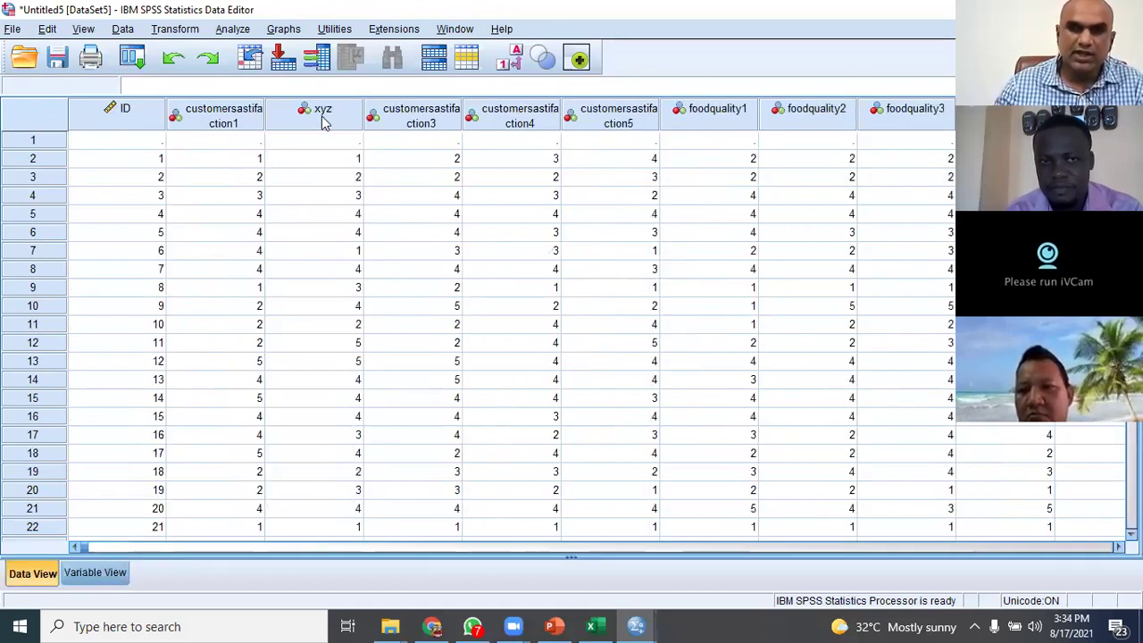
Compare the data with the variable definitions once more, and undo the xyz rename.
click(95, 572)
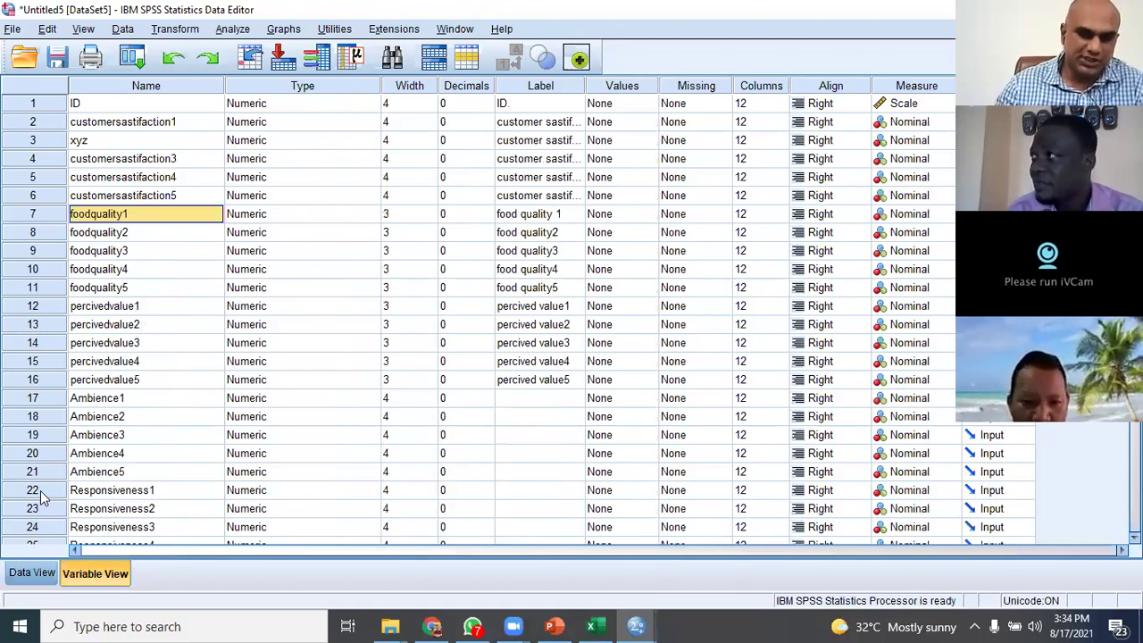
click(25, 577)
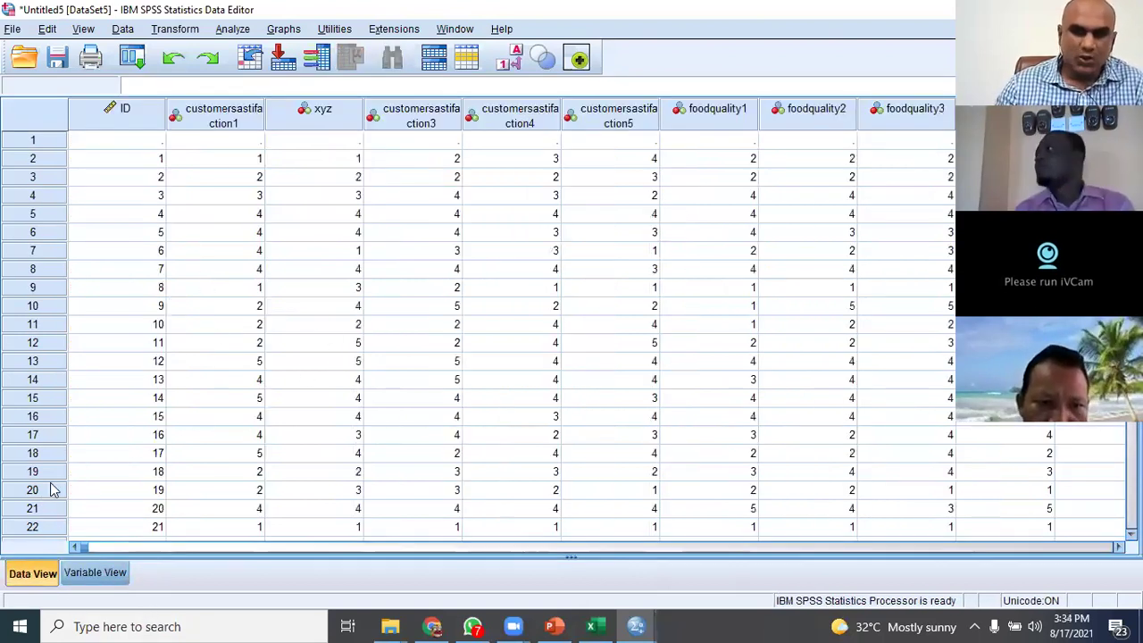
click(103, 574)
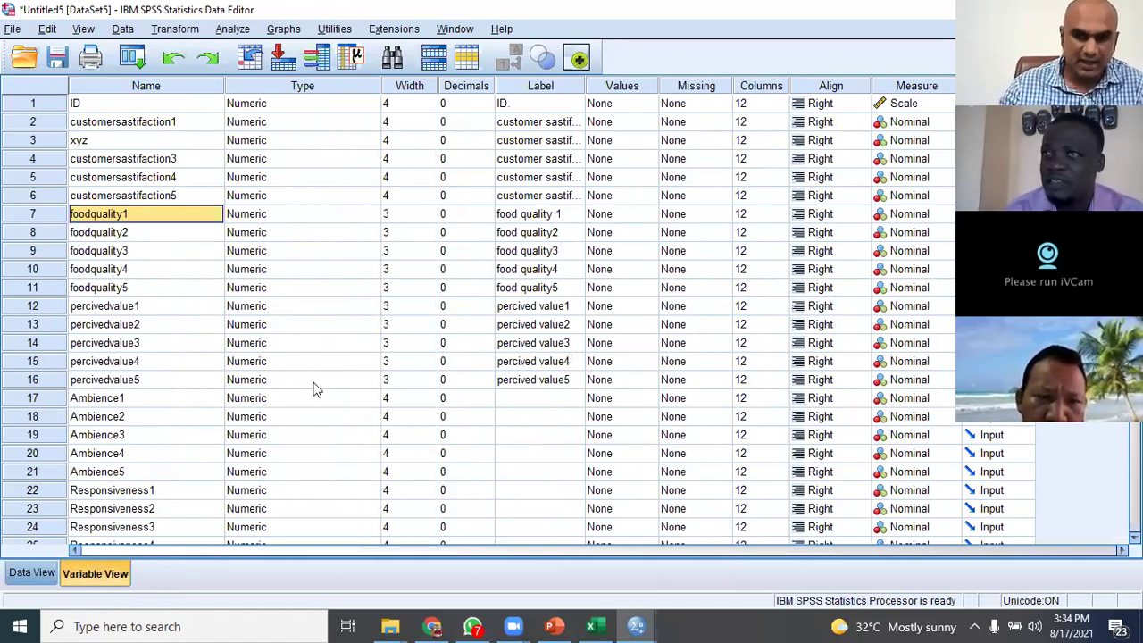
key(ctrl+z)
click(265, 455)
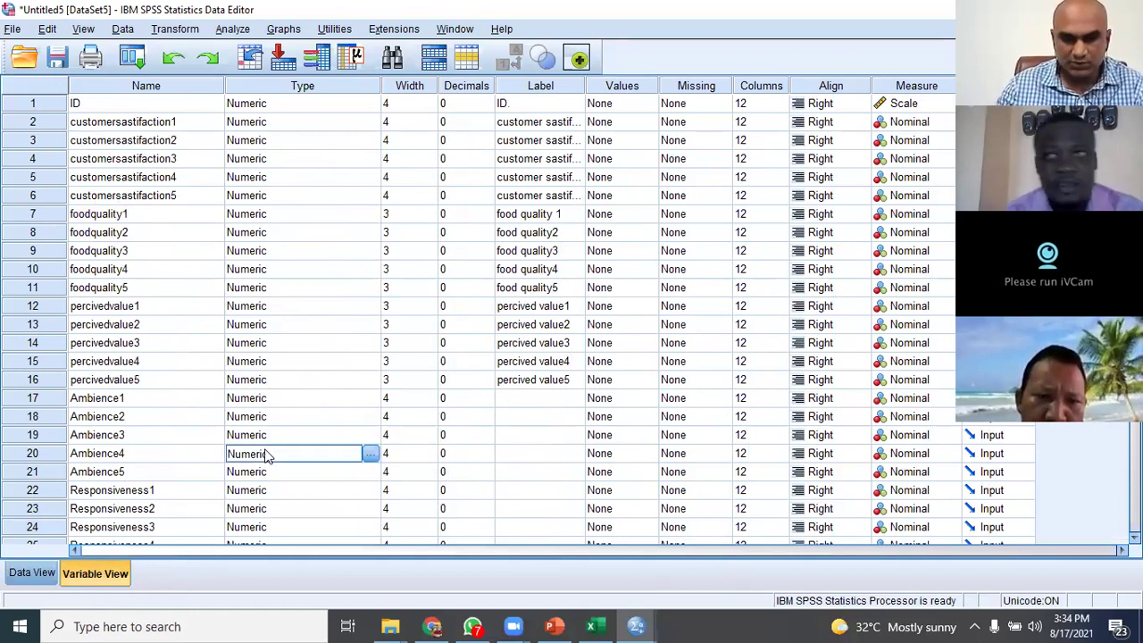
Delete the ID variable from the variable definitions.
click(38, 105)
right_click(39, 106)
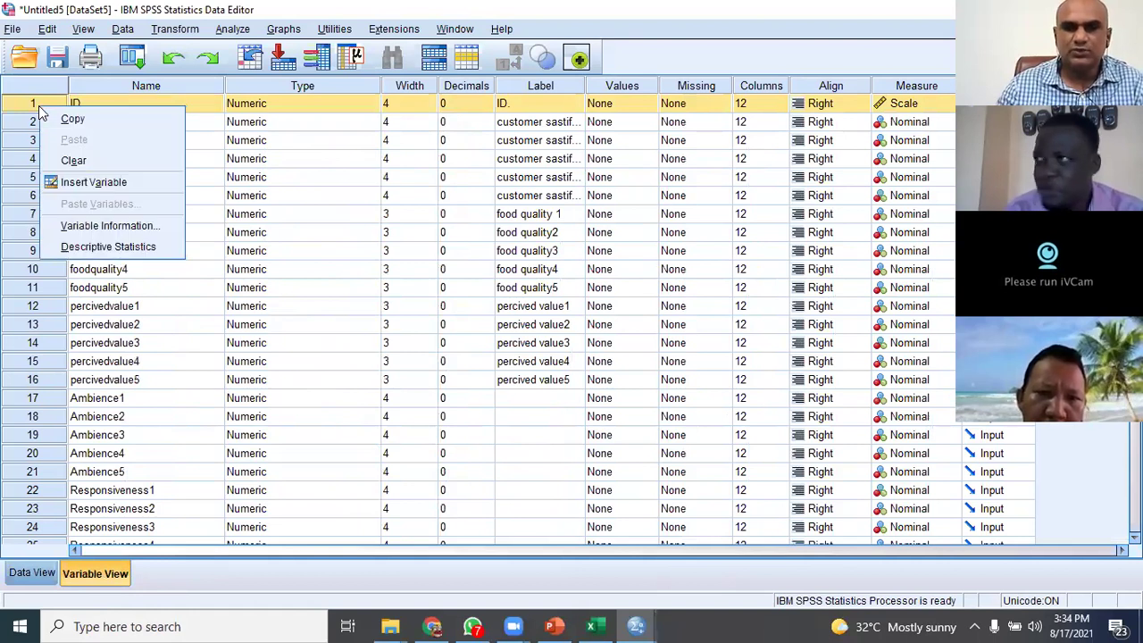
click(89, 163)
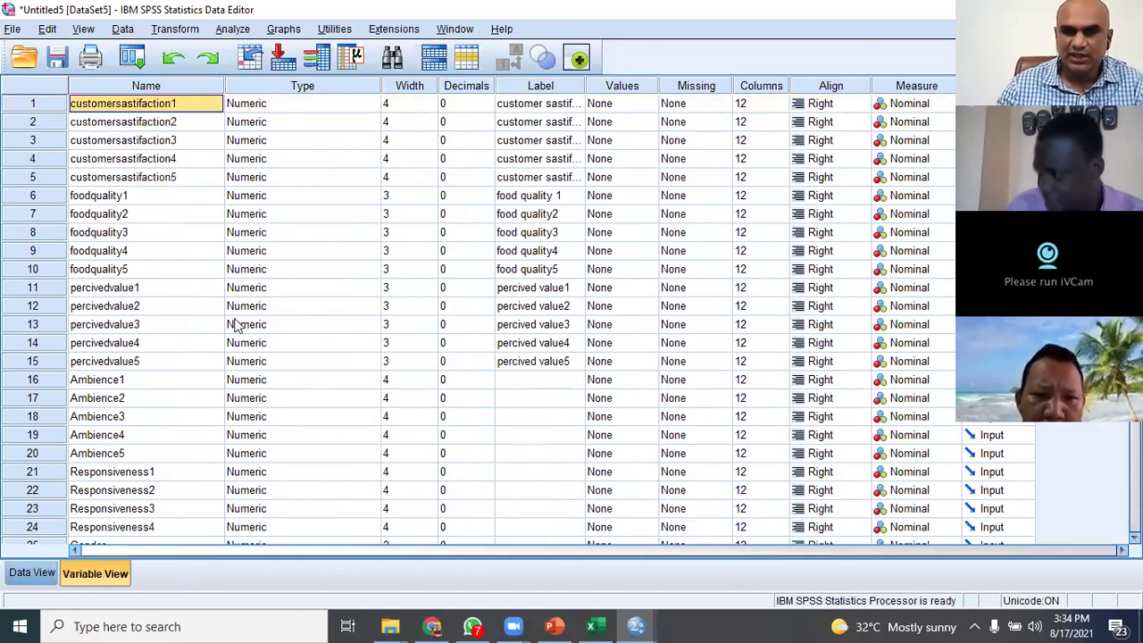
Delete the empty first case from the data.
click(23, 576)
click(28, 143)
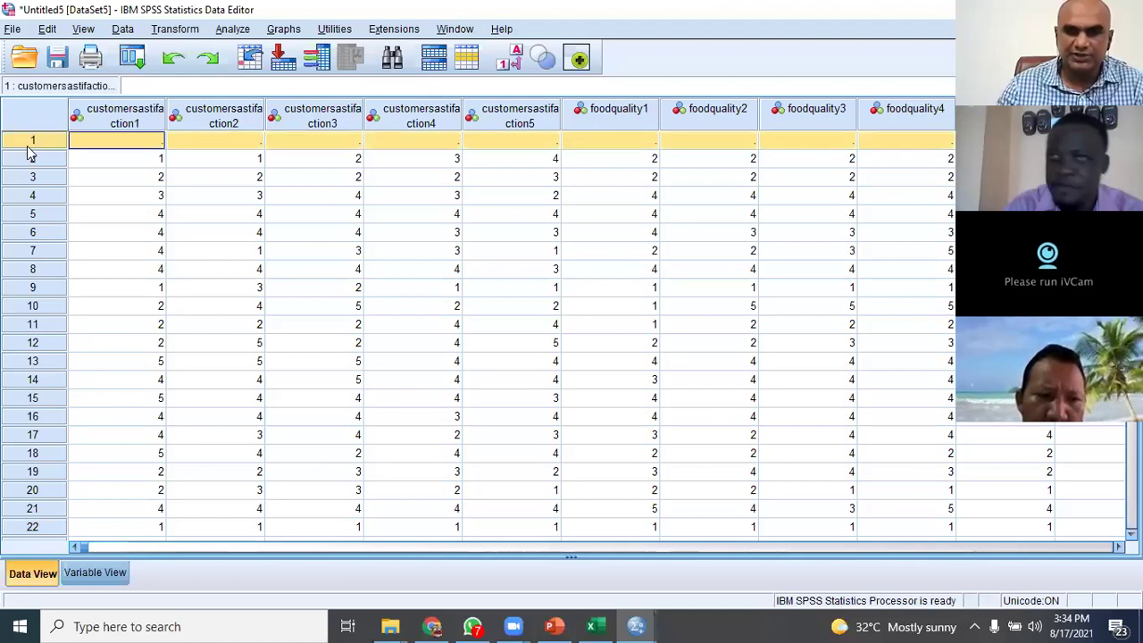
right_click(27, 148)
click(63, 221)
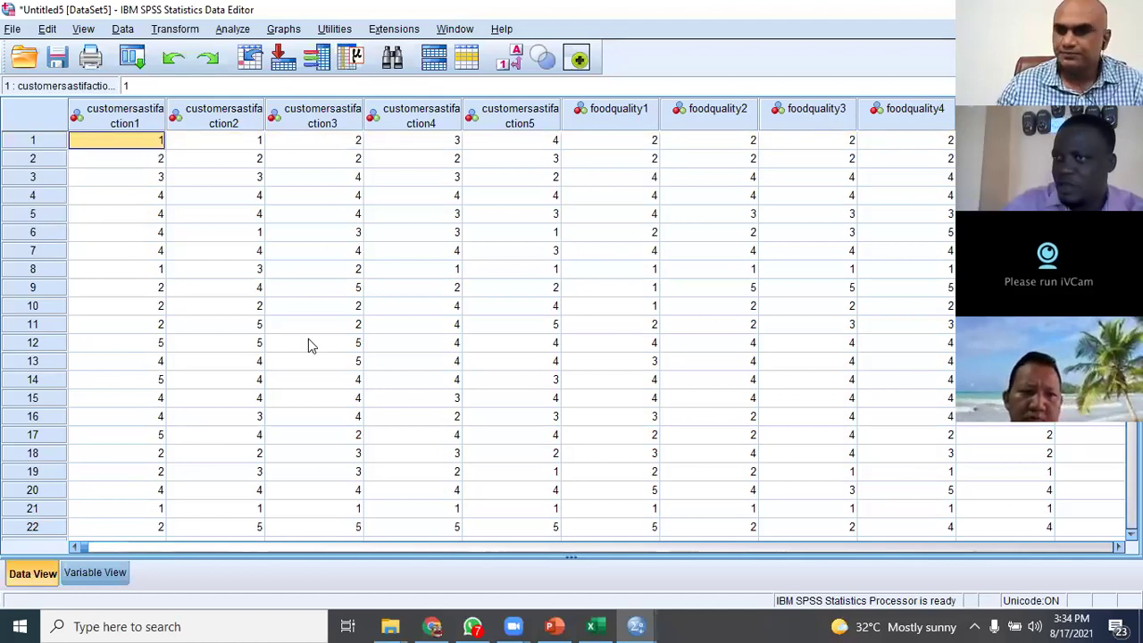
Widen the Label column of the variable definitions to fit the full labels, and compare the variable names with their labels.
click(98, 573)
click(168, 257)
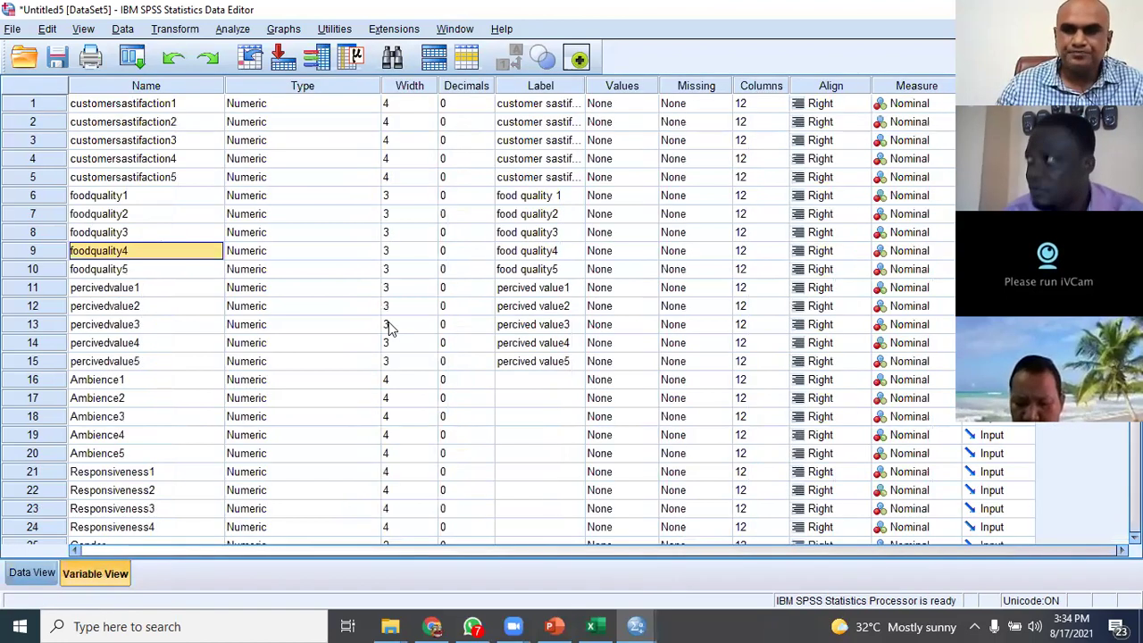
drag(586, 86, 663, 85)
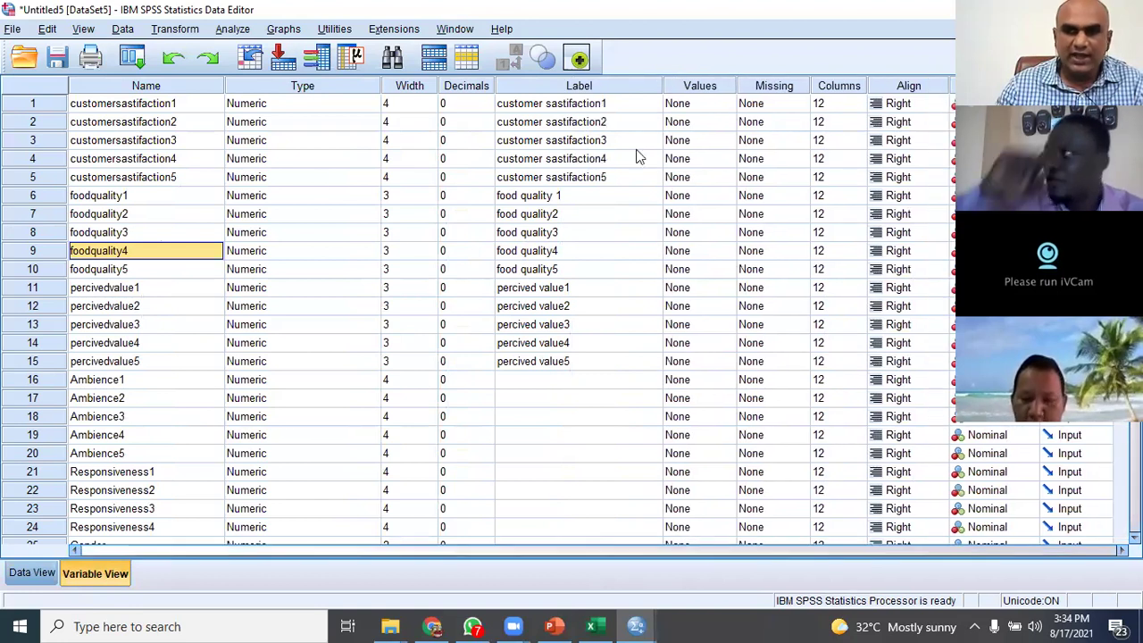
click(186, 107)
scroll(184, 357, down, 1)
scroll(172, 424, up, 1)
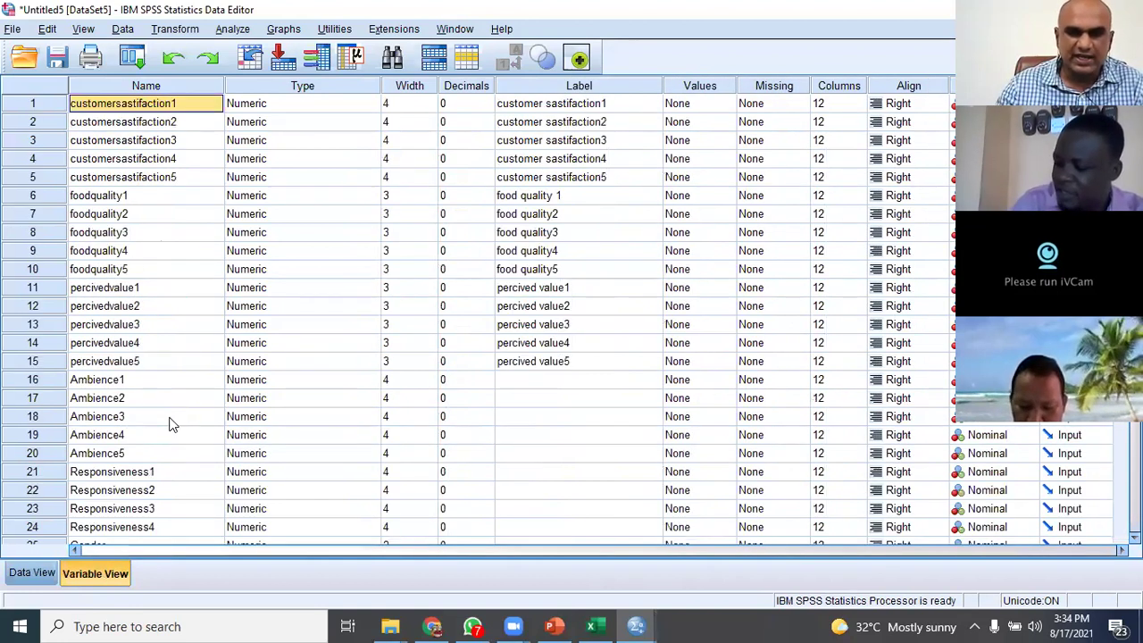
click(622, 109)
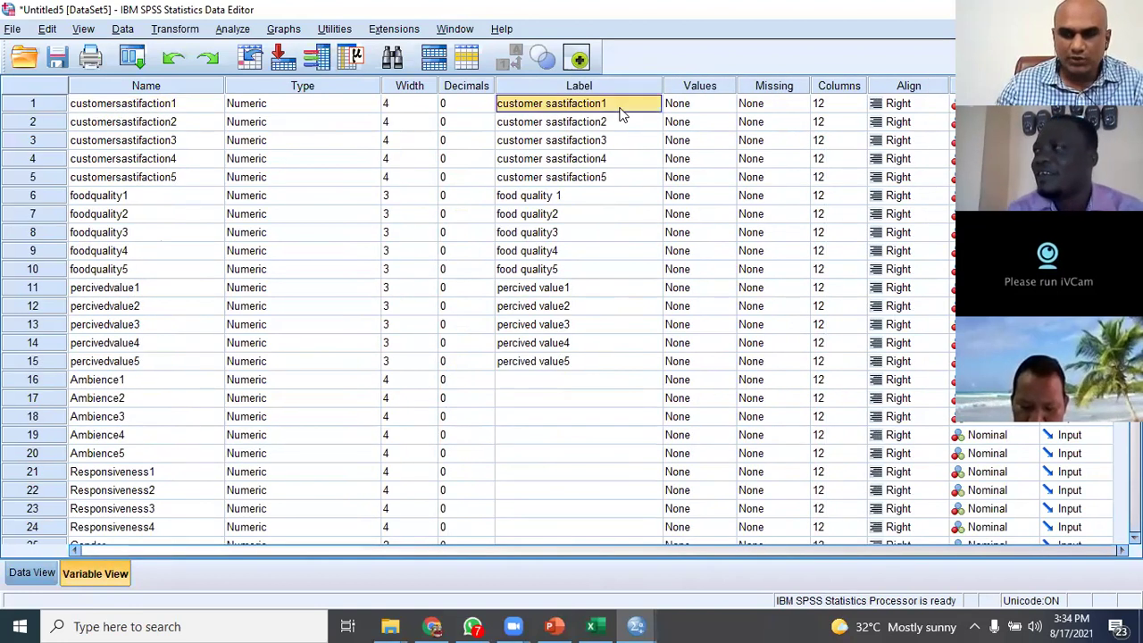
Compare the Name and Label columns, and set the label of customersastifaction1 to CST1.
click(185, 86)
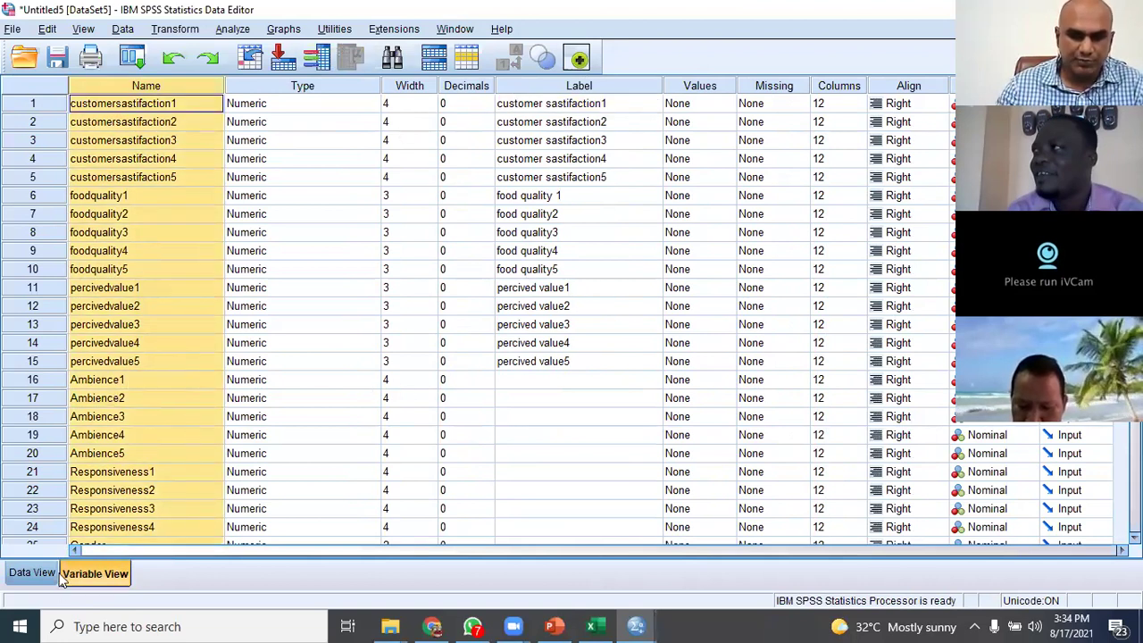
click(600, 82)
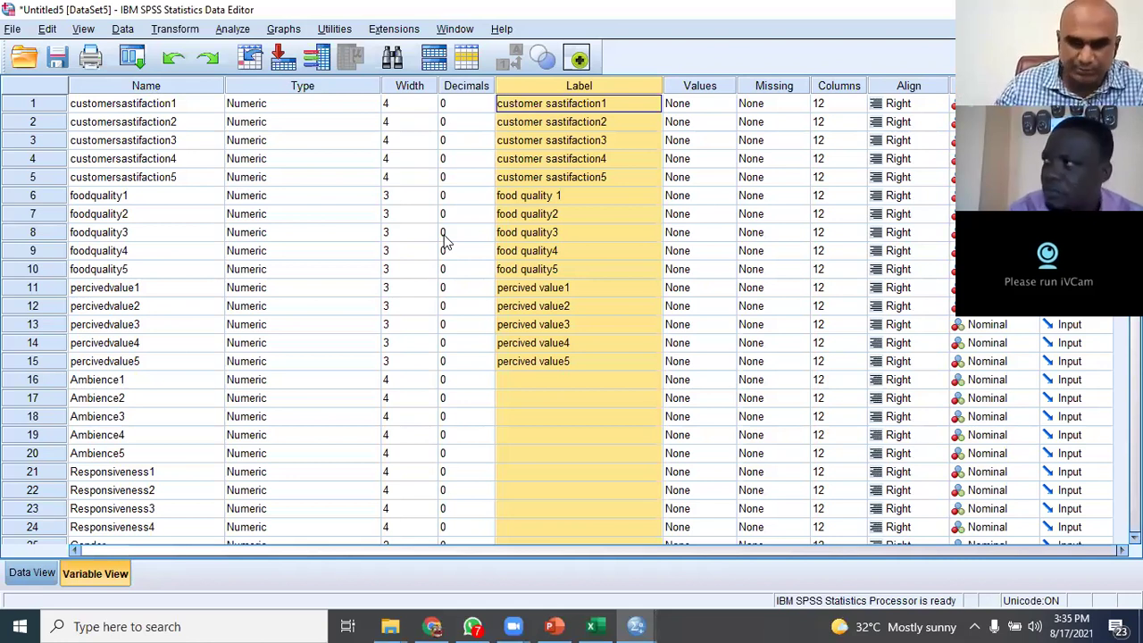
click(211, 104)
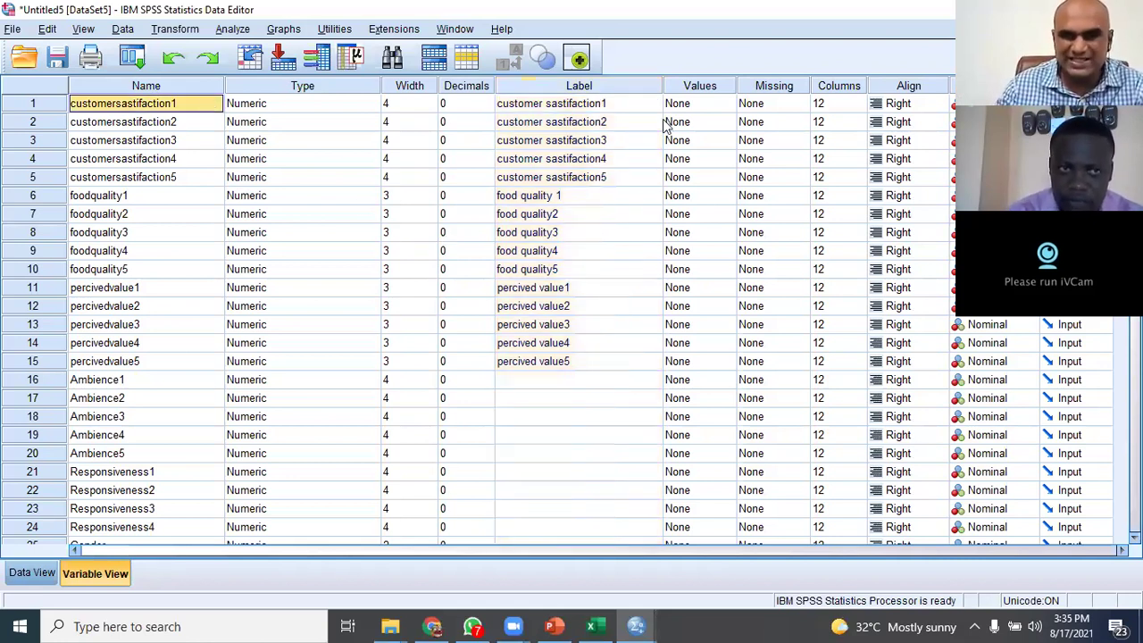
click(637, 107)
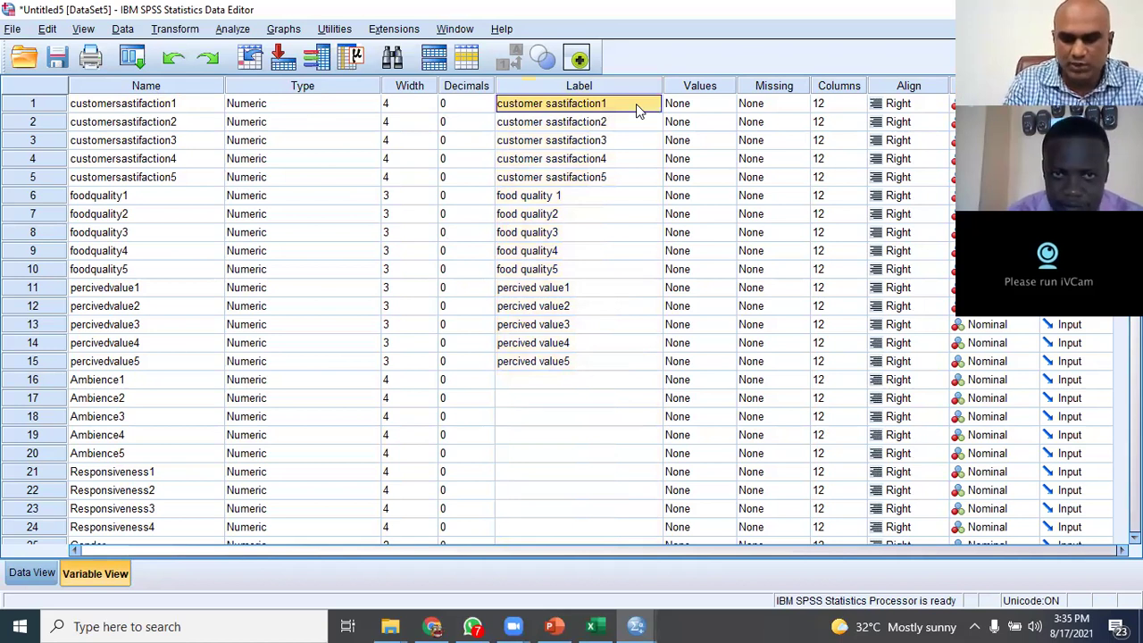
text(CS)
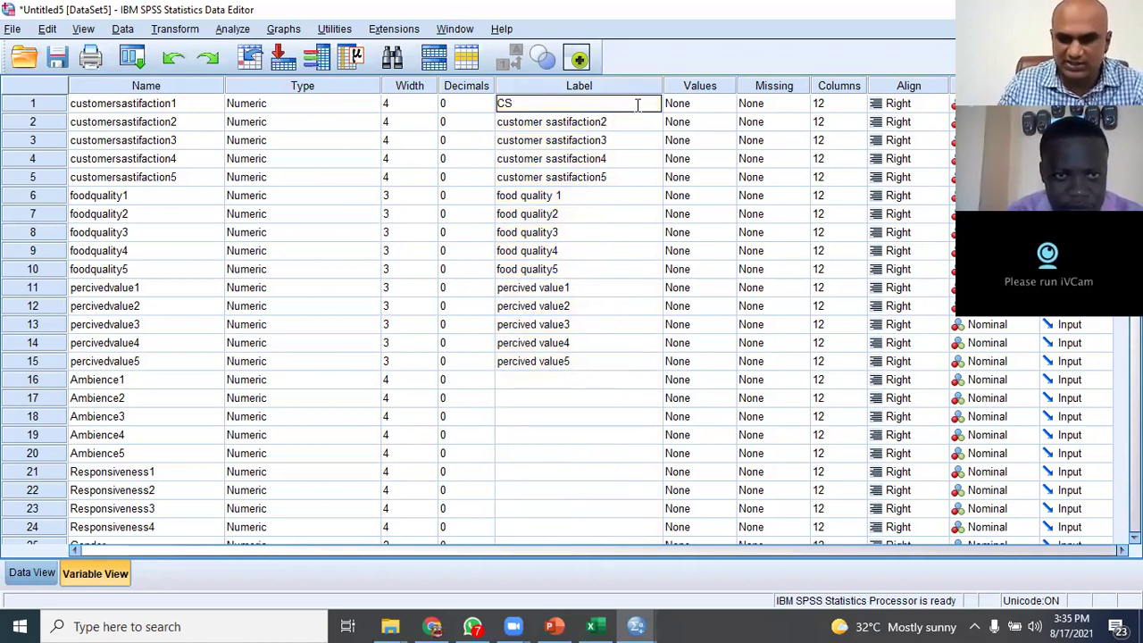
text(T1)
click(659, 291)
click(587, 111)
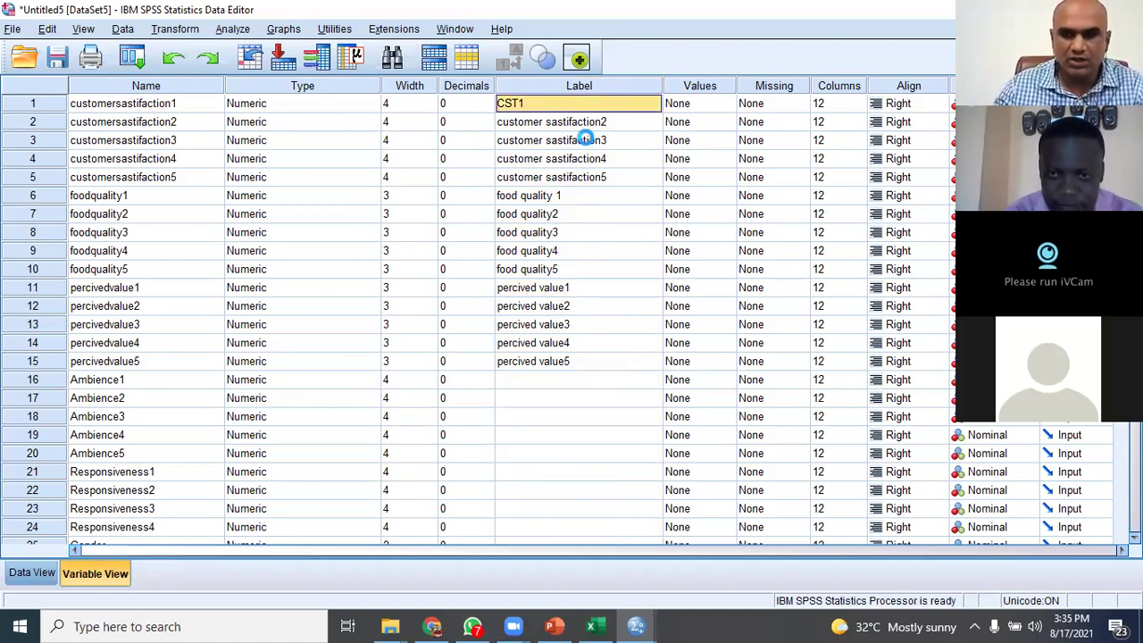
Copy the CST1 label to the variables customersastifaction2 through customersastifaction5.
drag(587, 128, 596, 177)
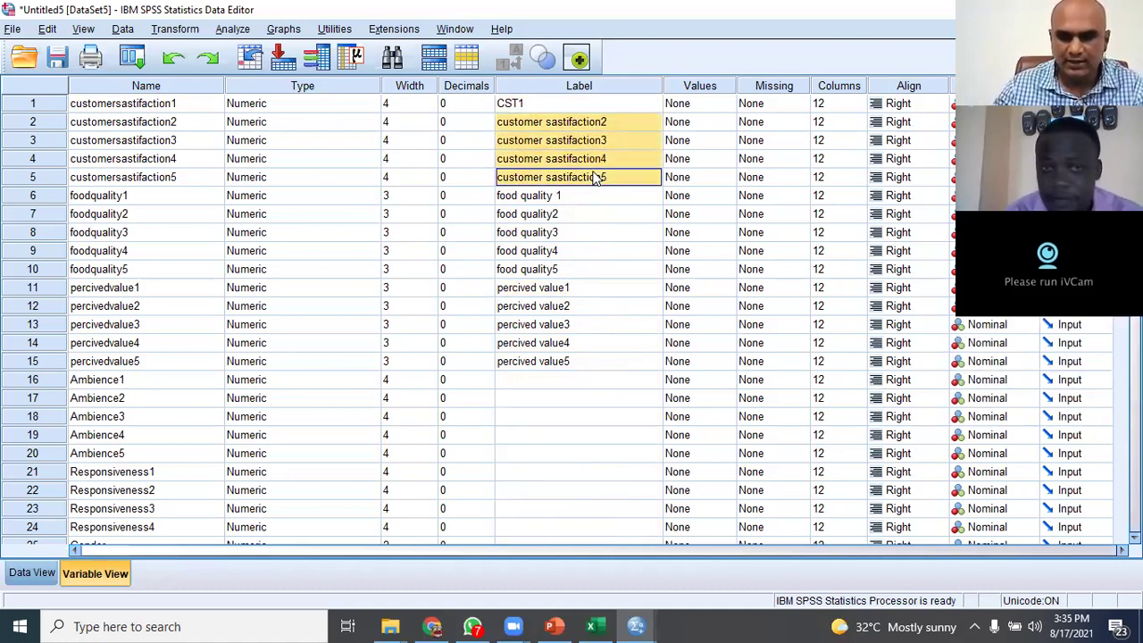
click(617, 234)
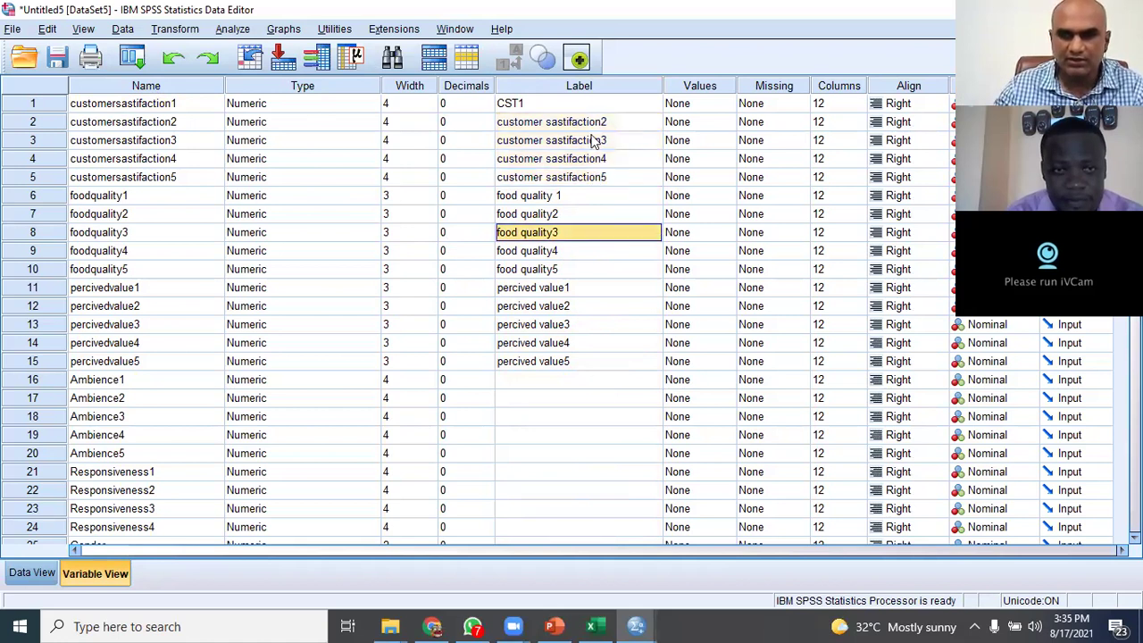
click(557, 104)
right_click(557, 103)
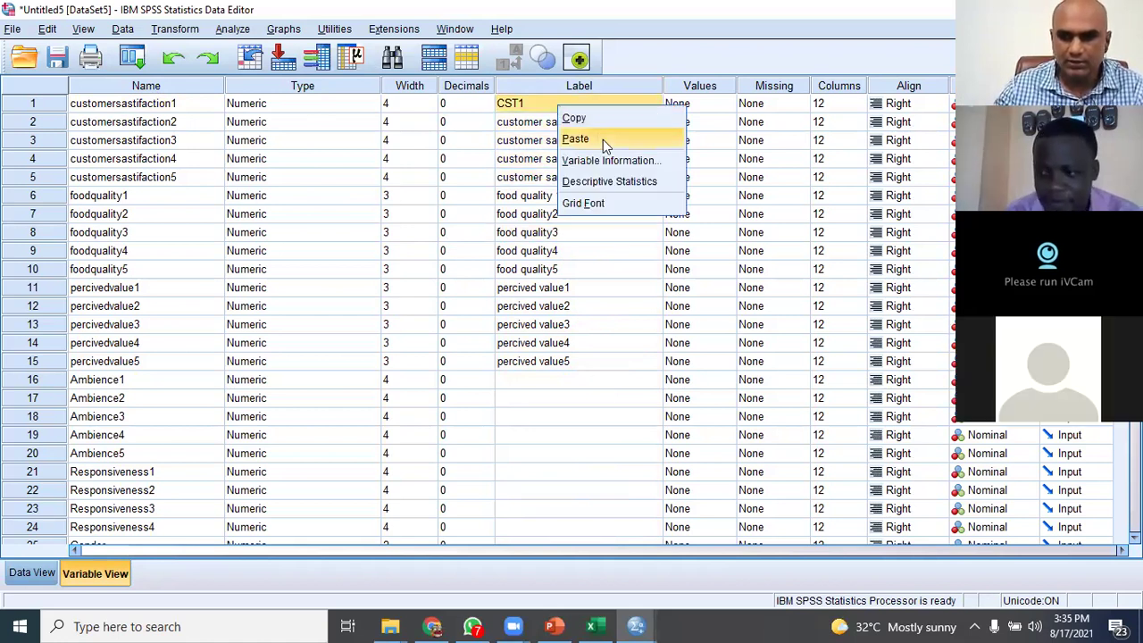
click(600, 118)
drag(576, 127, 586, 183)
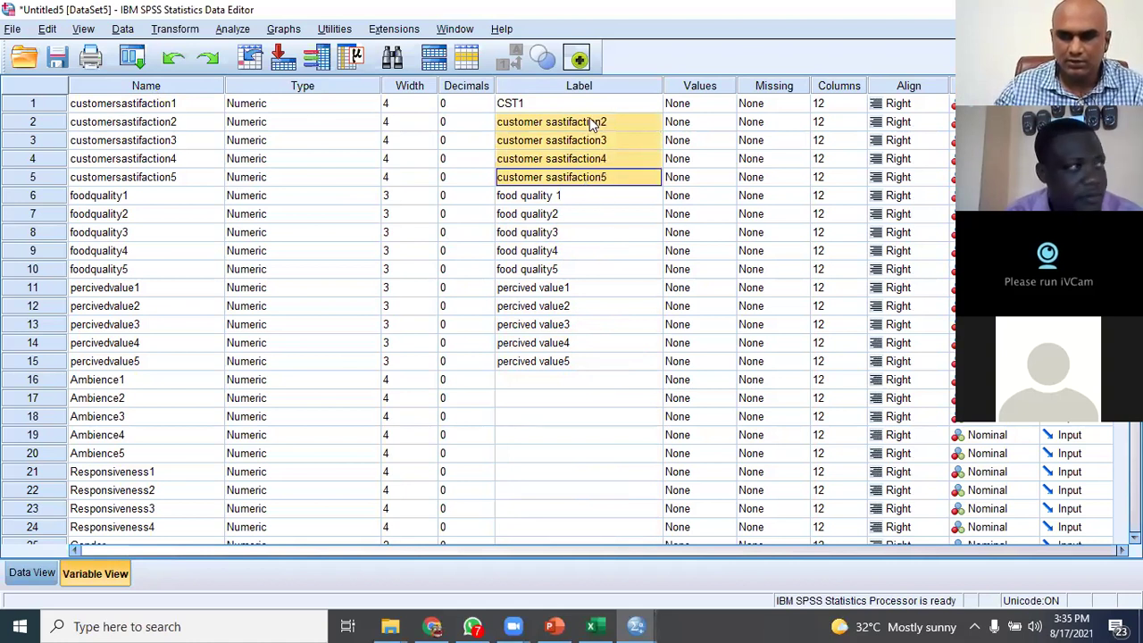
right_click(595, 122)
click(622, 147)
click(615, 216)
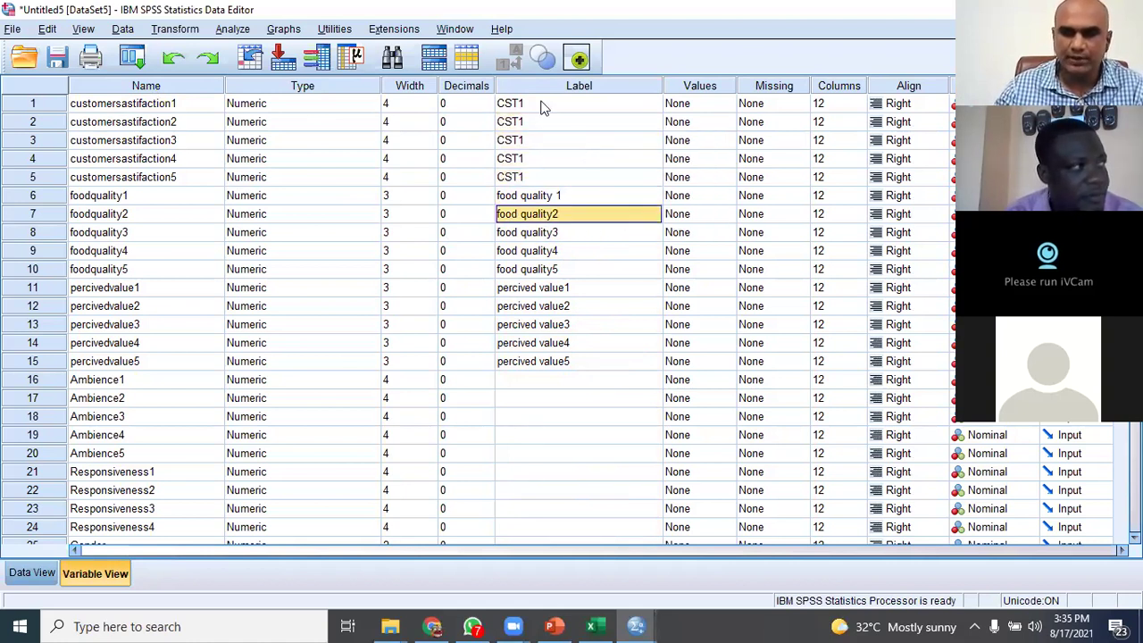
Change the labels of customersastifaction2 through customersastifaction5 to CST2, CST3, CST4 and CST4.
click(539, 125)
key(BackSpace)
text(2)
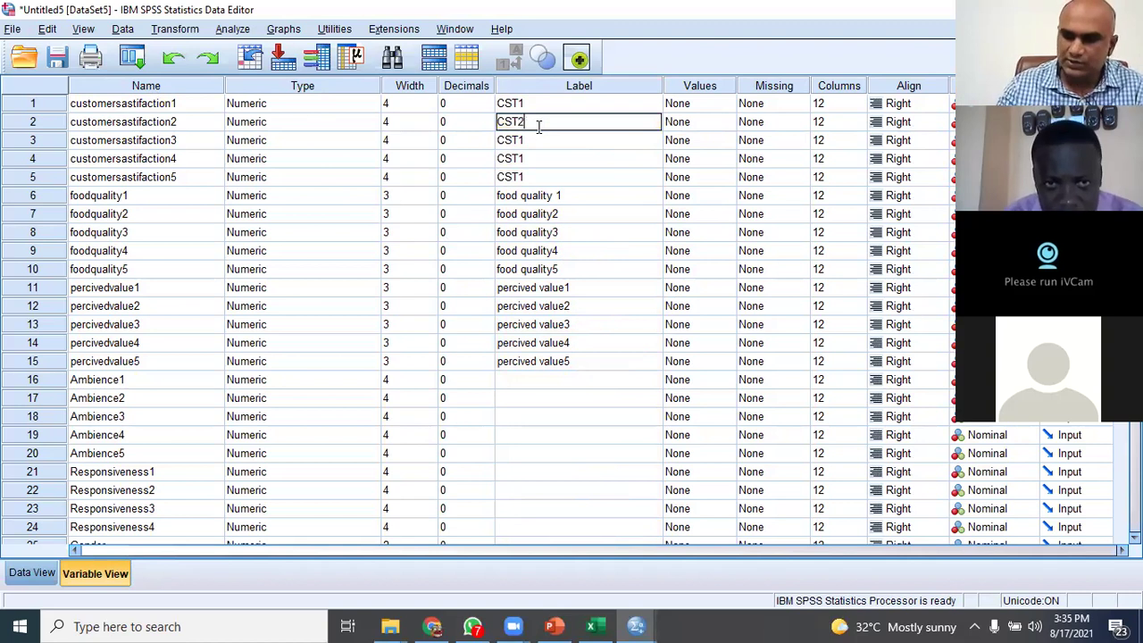
click(540, 132)
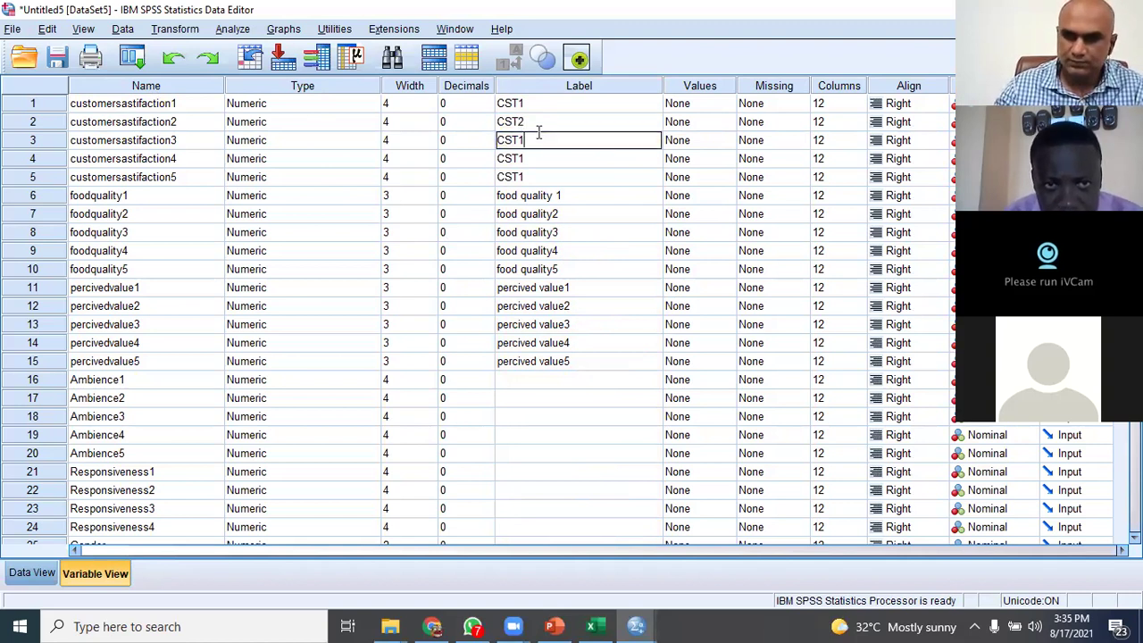
text(3)
click(534, 159)
text(4)
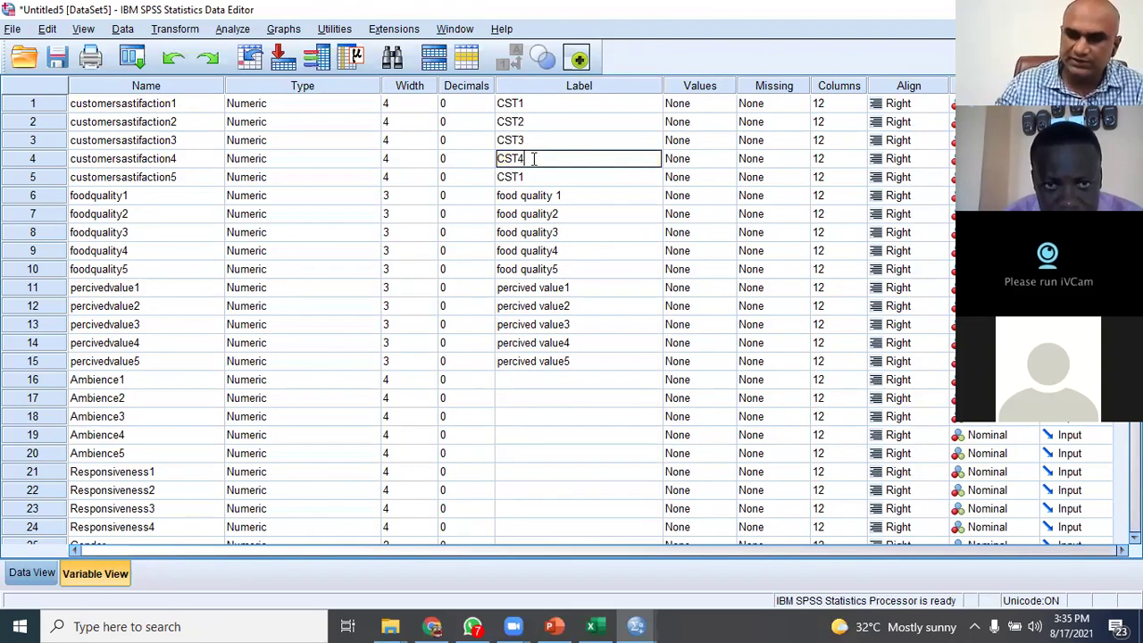
click(539, 176)
text(4)
click(564, 417)
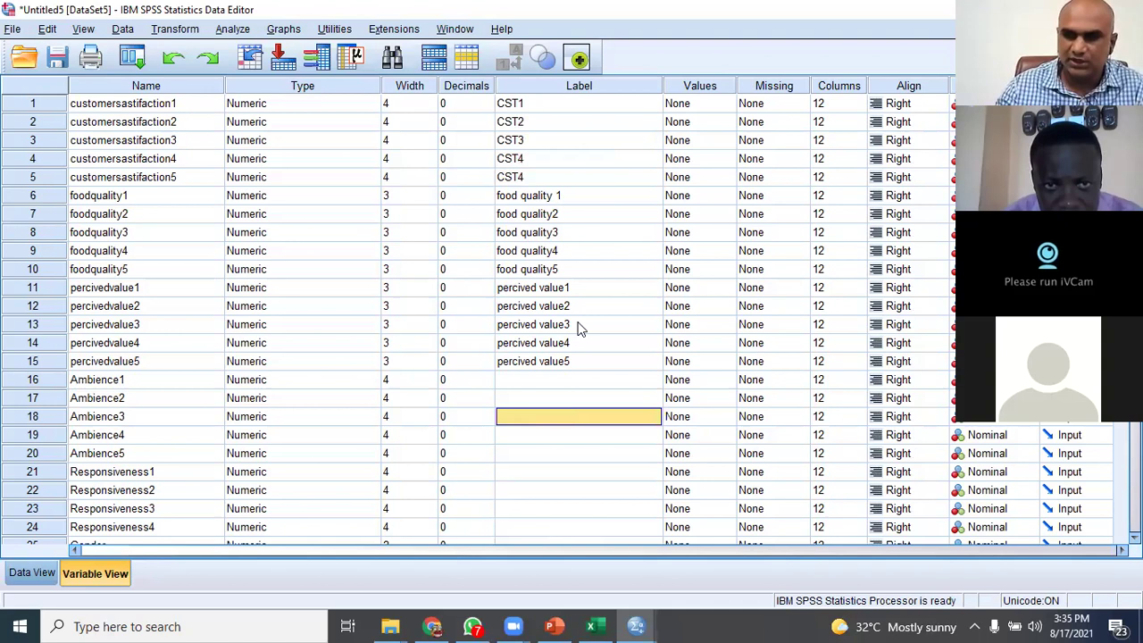
Replace the label of foodquality1 with FQ1.
click(573, 196)
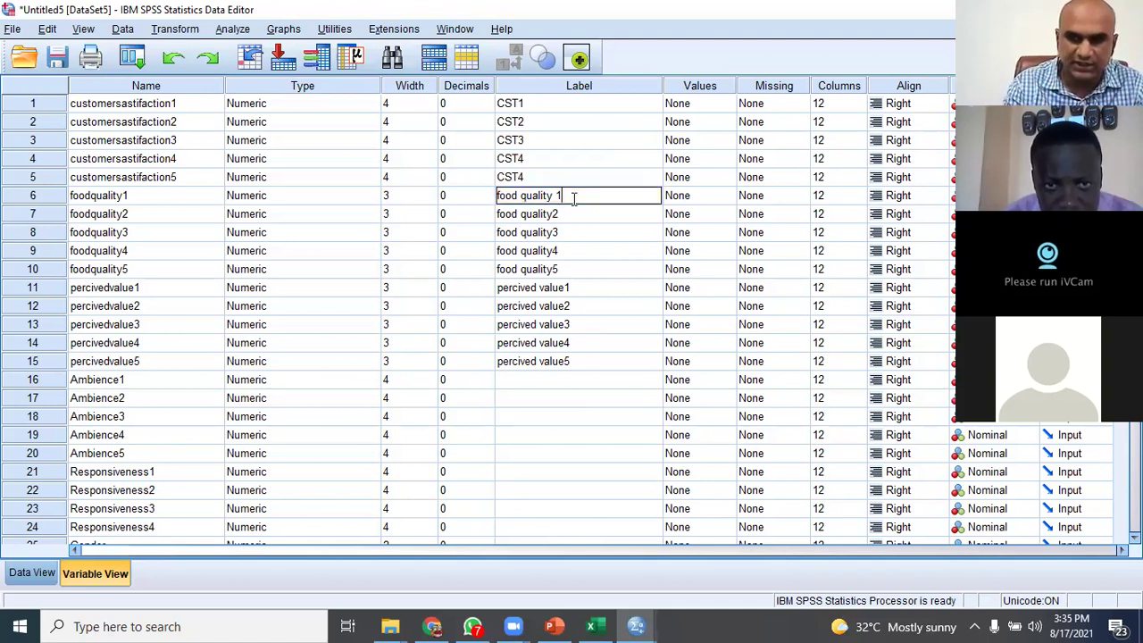
key(BackSpace)
key(BackSpace)
key(BackSpace)
key(BackSpace)
key(BackSpace)
key(BackSpace)
key(BackSpace)
key(BackSpace)
key(BackSpace)
key(BackSpace)
key(BackSpace)
key(BackSpace)
key(BackSpace)
text(F)
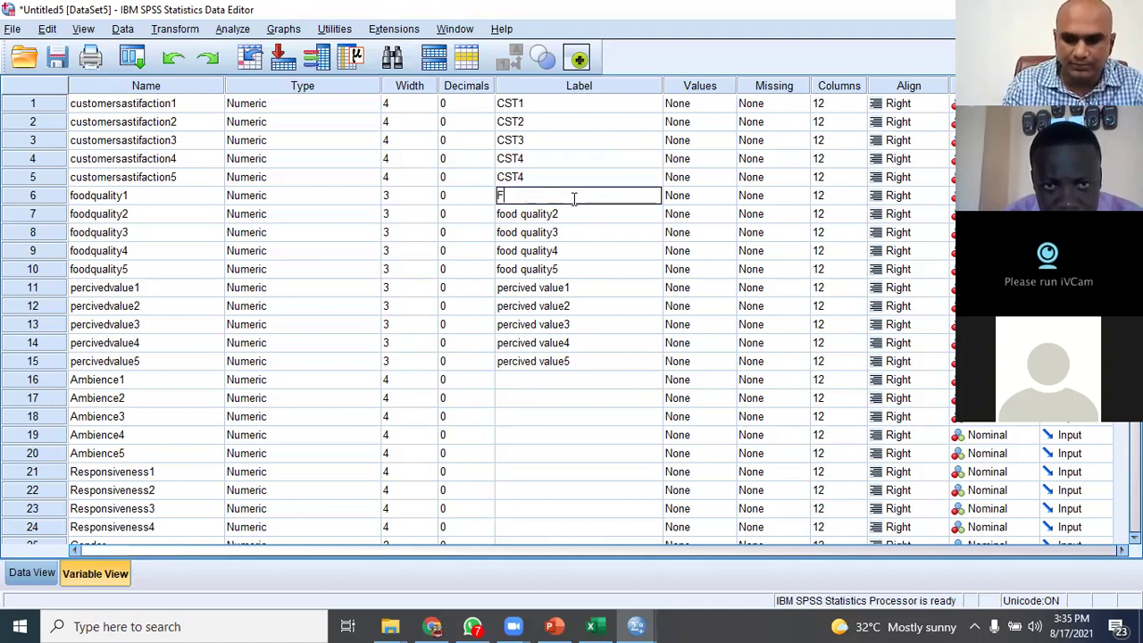
text(Q1)
drag(609, 299, 603, 290)
Copy the FQ1 label to the variables foodquality2 through foodquality5.
click(543, 183)
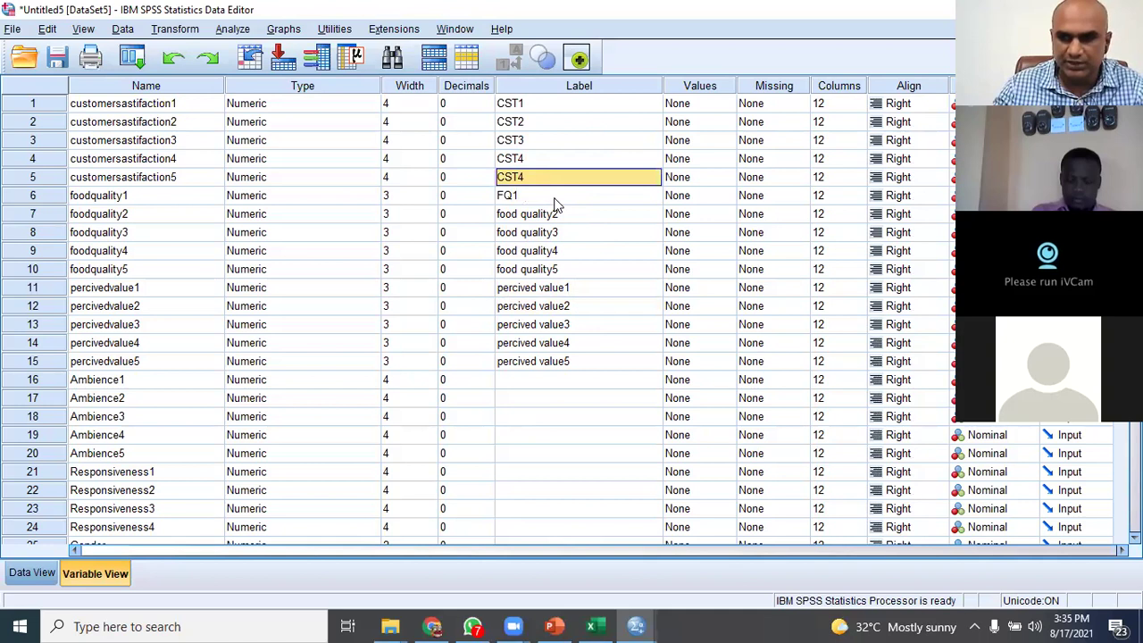
right_click(553, 203)
click(582, 226)
click(553, 217)
drag(553, 217, 554, 270)
right_click(554, 270)
drag(574, 217, 572, 272)
right_click(571, 272)
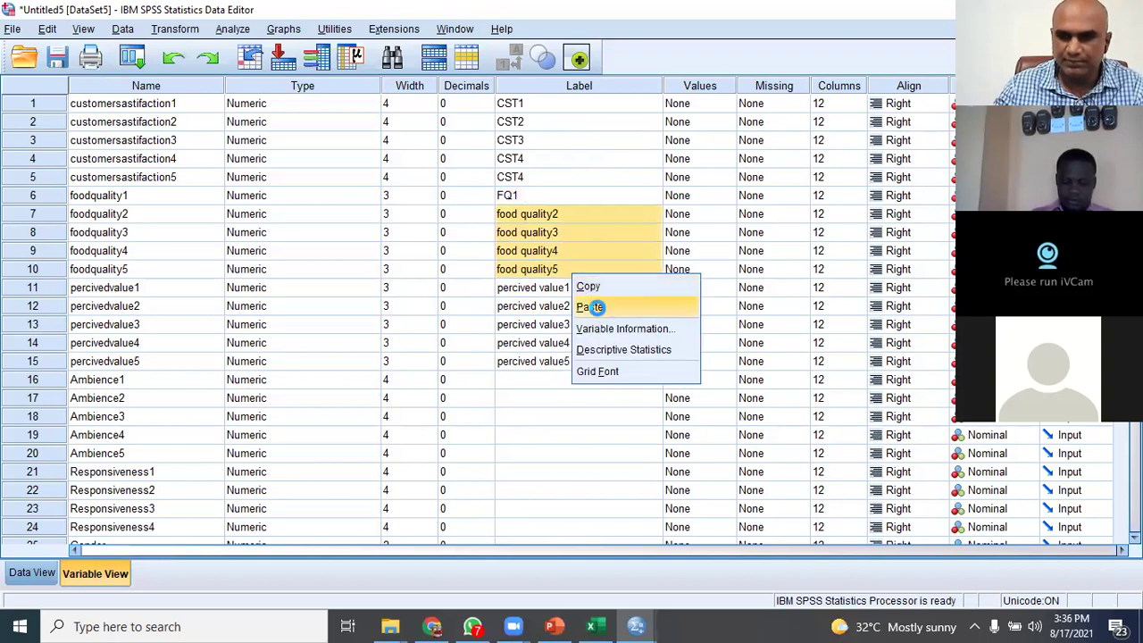
click(591, 307)
Change the labels of foodquality2 through foodquality5 to FQ2, FQ3, FQ4 and FQ4.
double_click(553, 216)
key(BackSpace)
text(2)
key(Return)
double_click(533, 233)
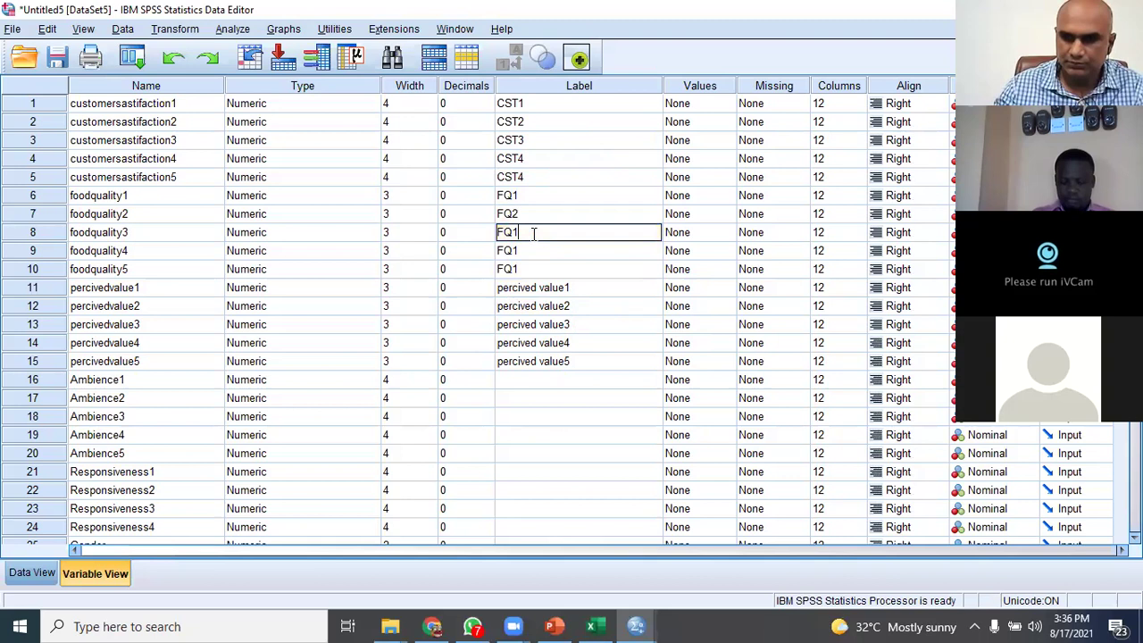
key(BackSpace)
text(3)
double_click(530, 247)
key(BackSpace)
text(4)
double_click(552, 266)
key(BackSpace)
text(4)
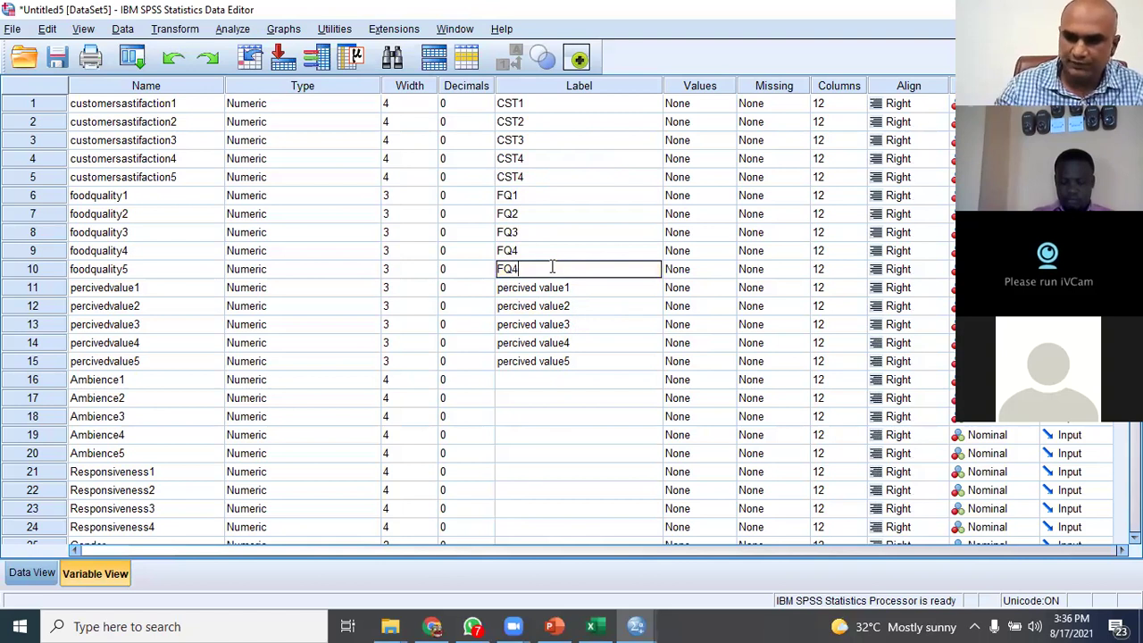
click(541, 383)
Select the five perceived value labels and enter PV1 as the label of percivedvalue5.
drag(525, 290, 535, 352)
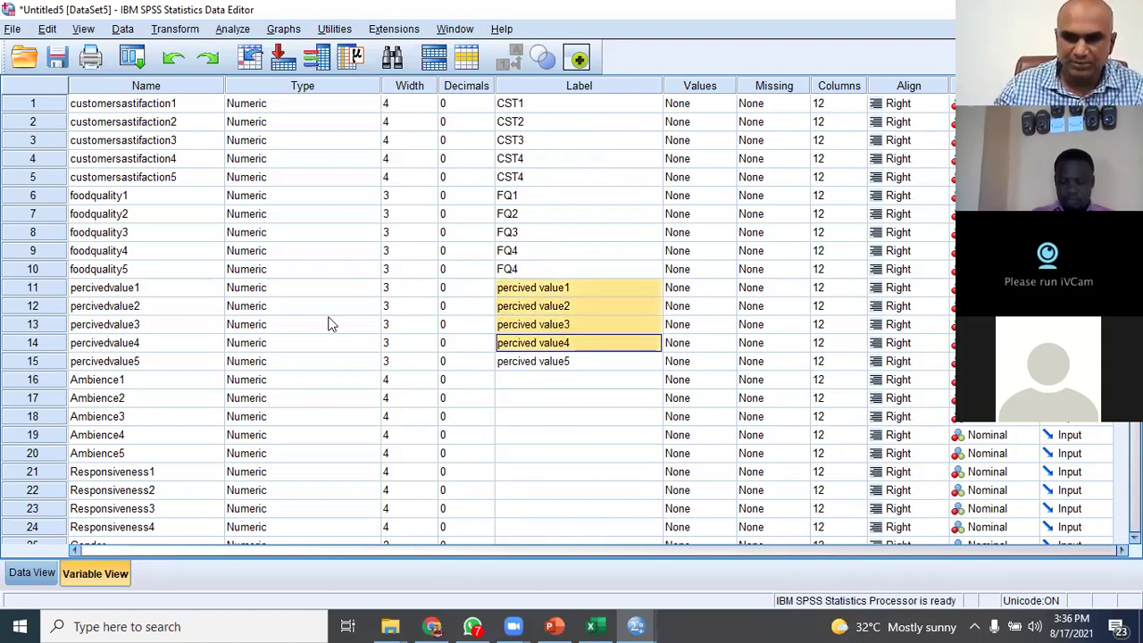
click(541, 384)
drag(562, 292, 564, 361)
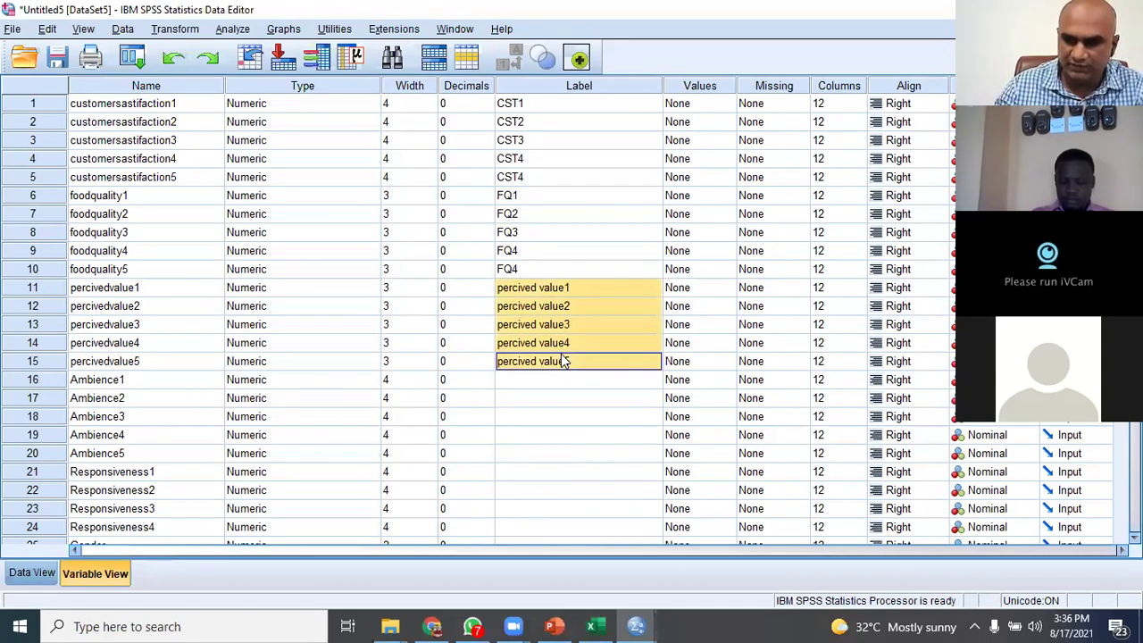
text(PV)
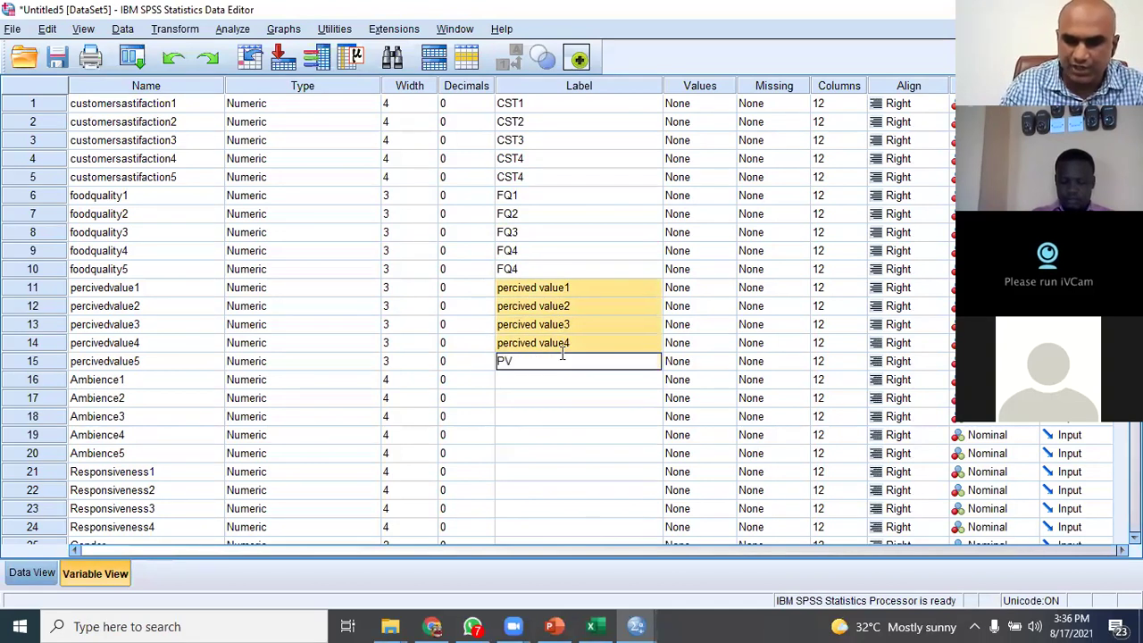
text(1)
click(578, 434)
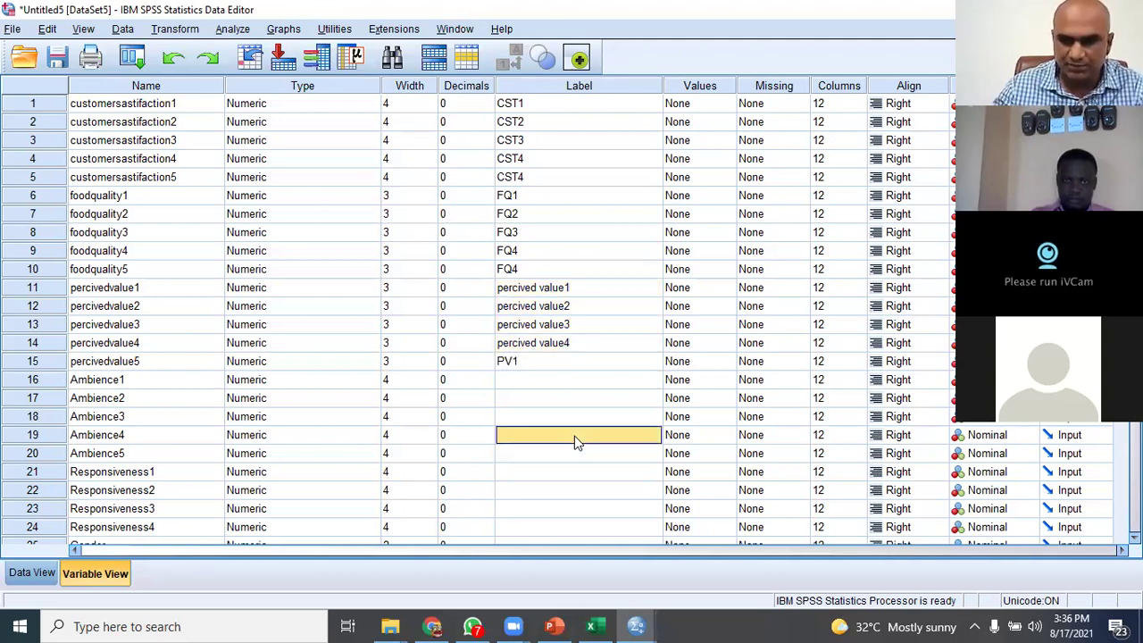
Copy the PV1 label from percivedvalue5 to percivedvalue1 through percivedvalue4.
click(523, 363)
right_click(520, 363)
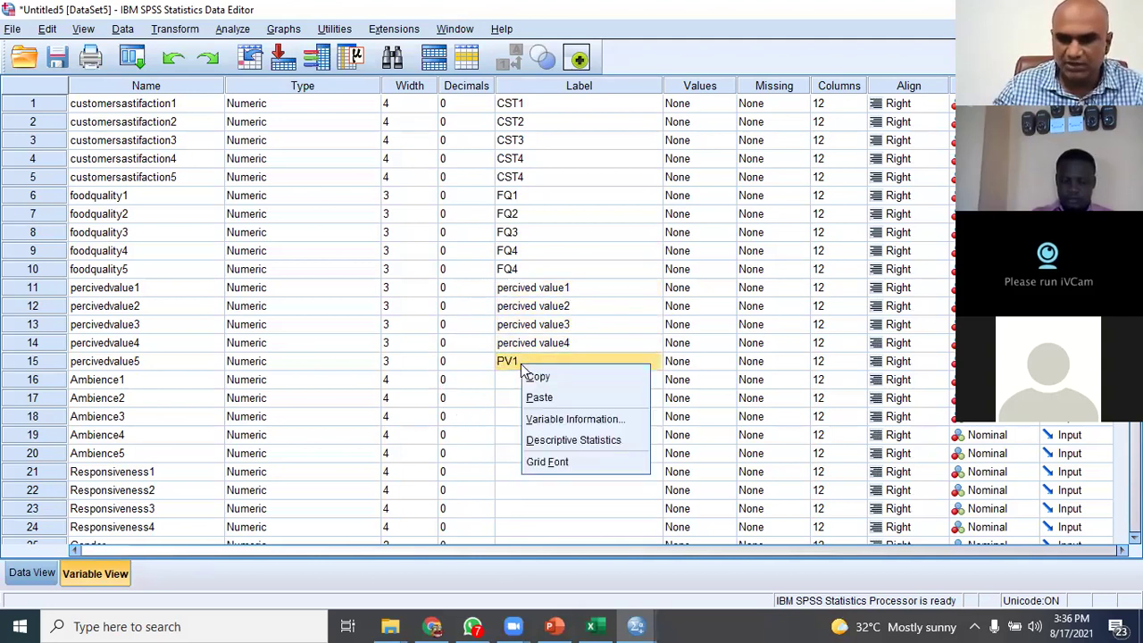
click(534, 376)
drag(536, 288, 554, 343)
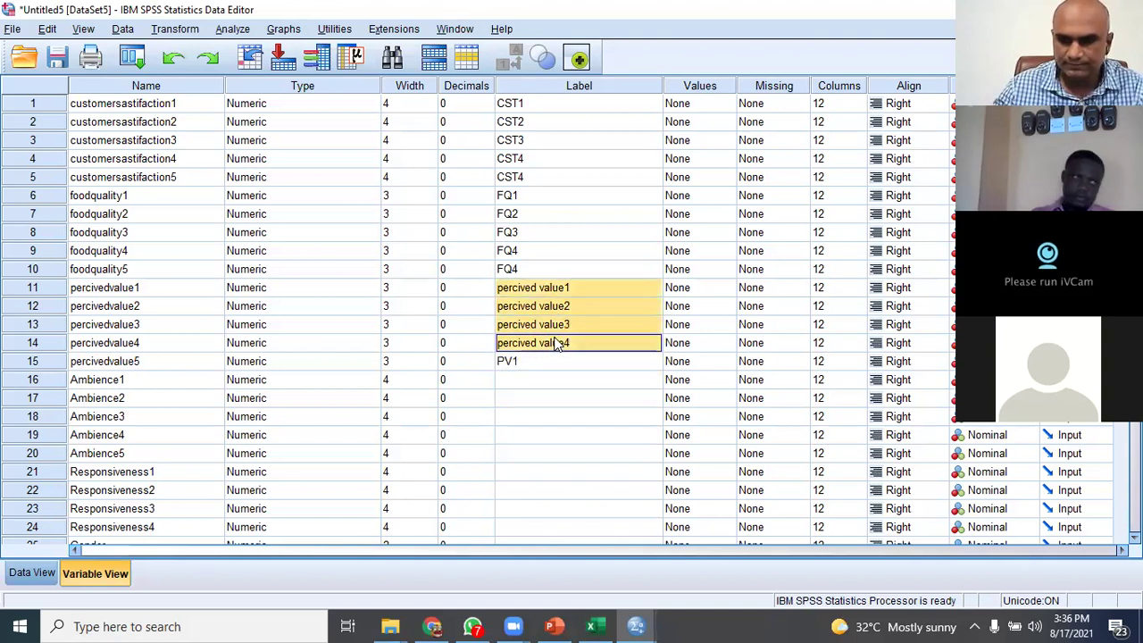
right_click(554, 343)
click(566, 367)
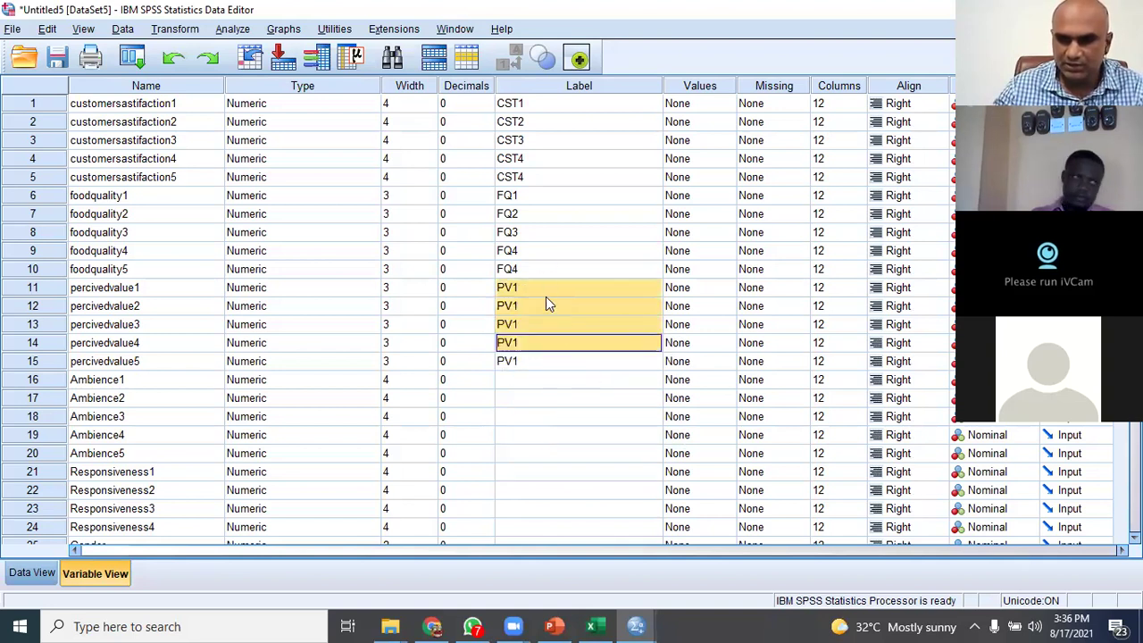
Renumber the labels of percivedvalue2 through percivedvalue5 as PV2, PV3, PV4 and PV5.
click(545, 303)
click(543, 305)
key(BackSpace)
text(2)
click(567, 321)
click(568, 319)
key(BackSpace)
text(3)
click(547, 345)
click(548, 343)
key(BackSpace)
text(4)
click(544, 359)
click(544, 357)
key(BackSpace)
text(5)
click(562, 432)
Enter AMB1 as the label of the Ambience1 variable.
click(532, 376)
click(532, 376)
text(AMB)
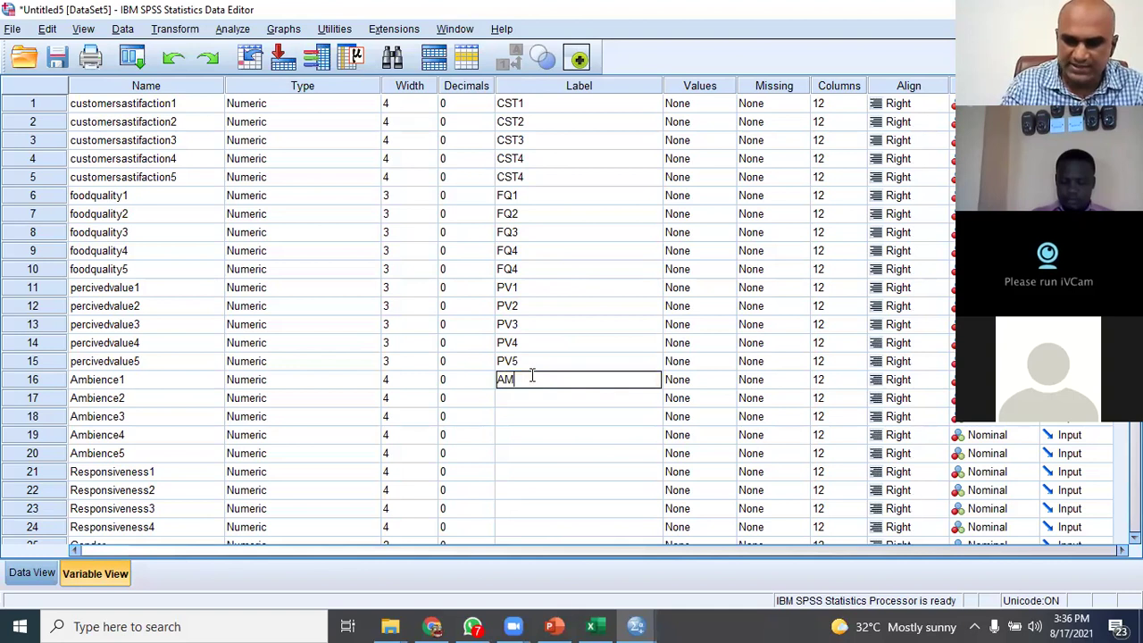
click(546, 451)
click(535, 365)
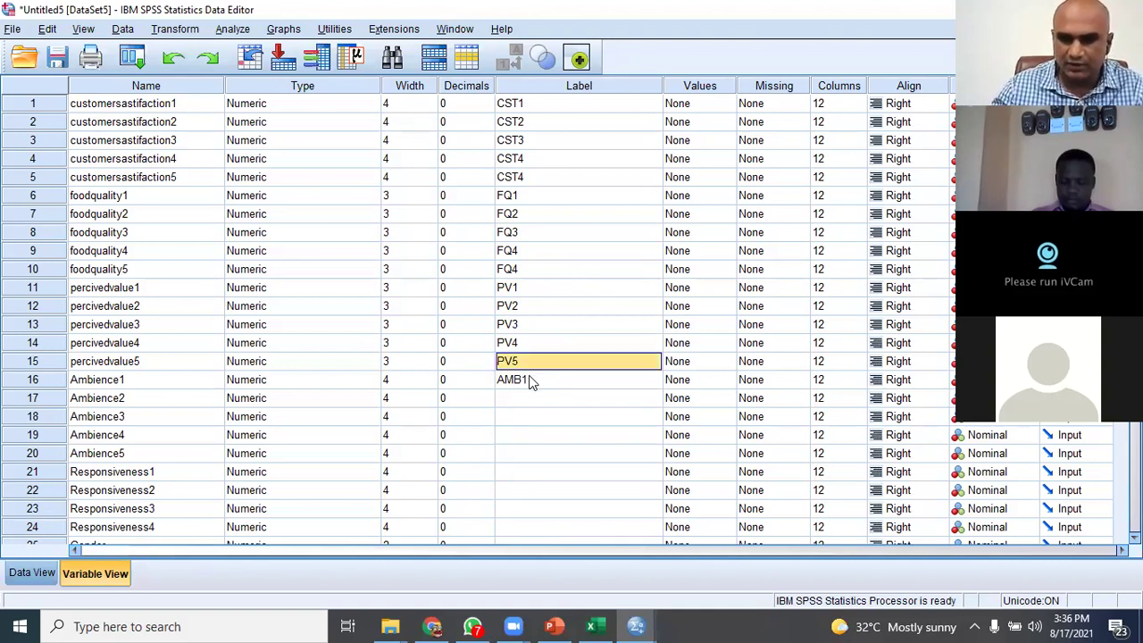
Copy the AMB1 label to the empty label cells of Ambience2 through Ambience5.
click(532, 380)
drag(543, 397, 561, 457)
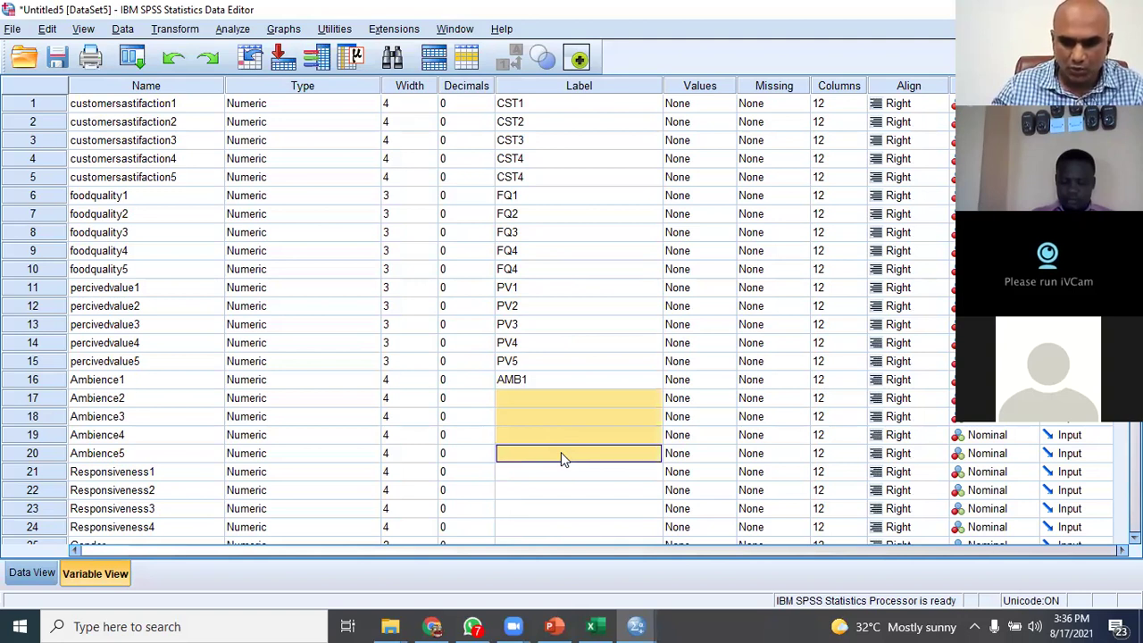
right_click(539, 401)
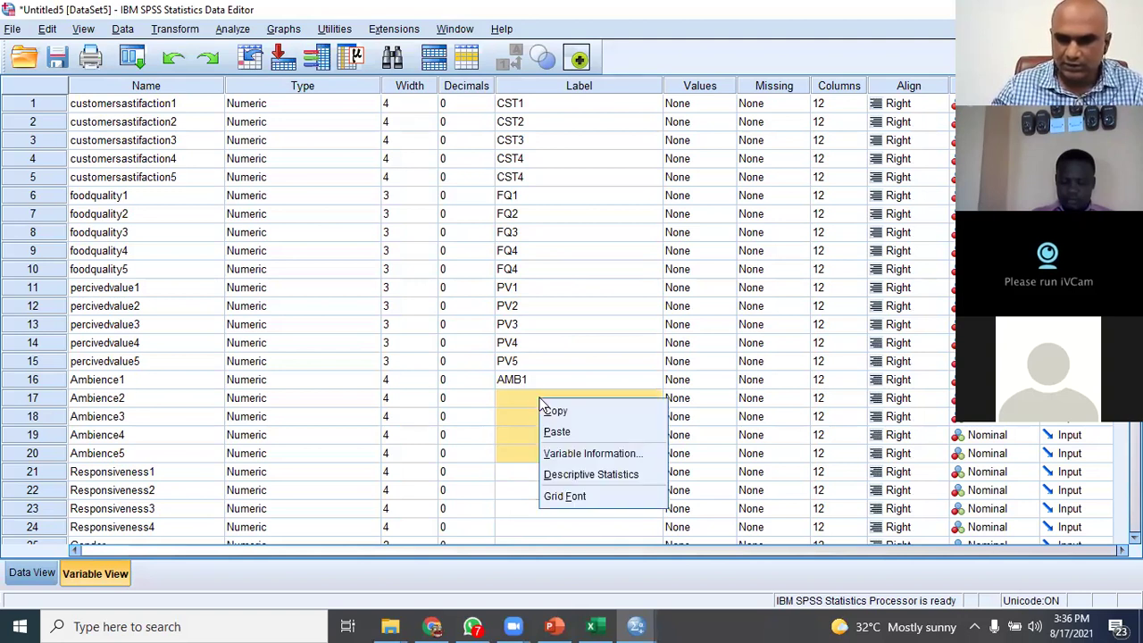
click(569, 431)
click(553, 469)
Renumber the labels of Ambience2 through Ambience5 as AMB2, AMB3, AMB4 and AMB5.
double_click(550, 401)
key(BackSpace)
text(2)
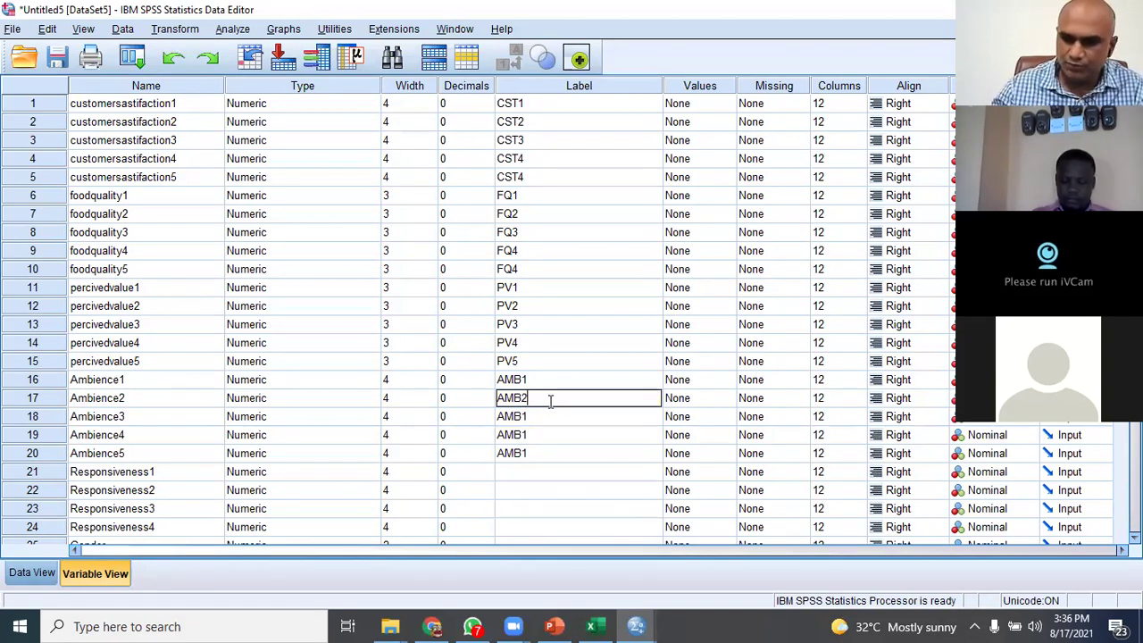
double_click(550, 418)
key(BackSpace)
text(3)
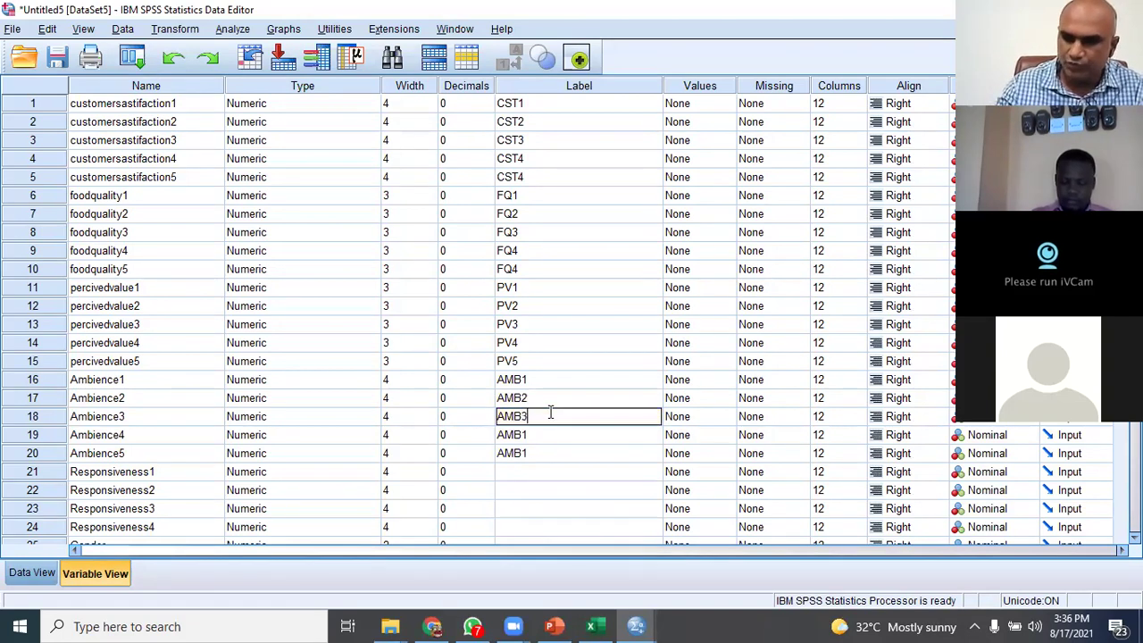
double_click(548, 428)
key(BackSpace)
text(4)
double_click(544, 453)
key(BackSpace)
text(5)
click(553, 493)
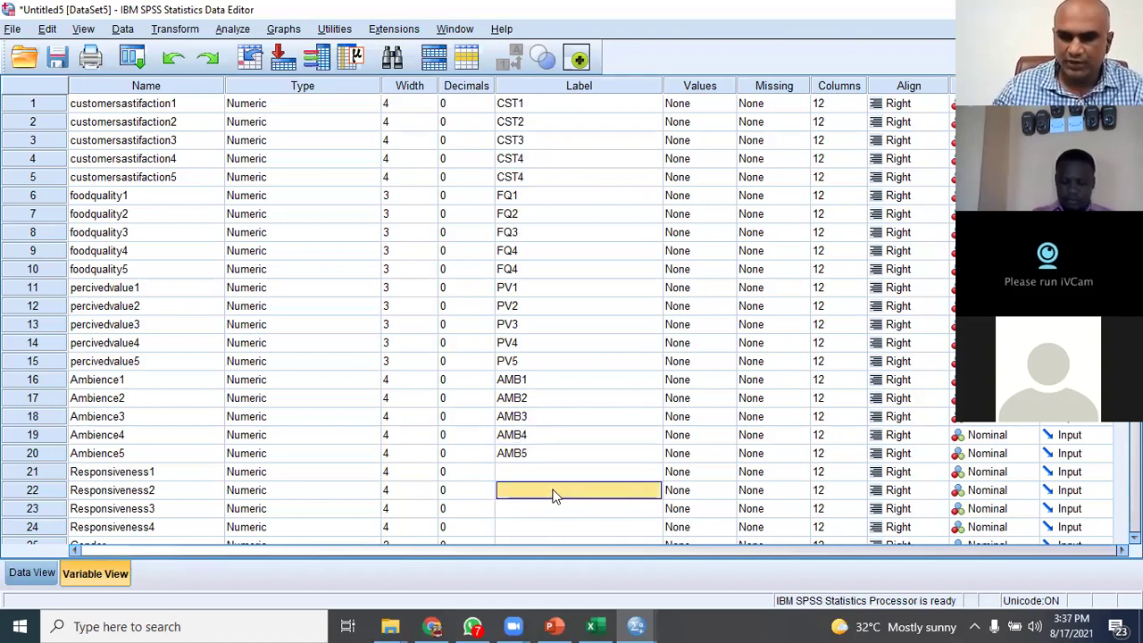
Enter RSP1 as the label of the Responsiveness1 variable.
scroll(535, 429, down, 2)
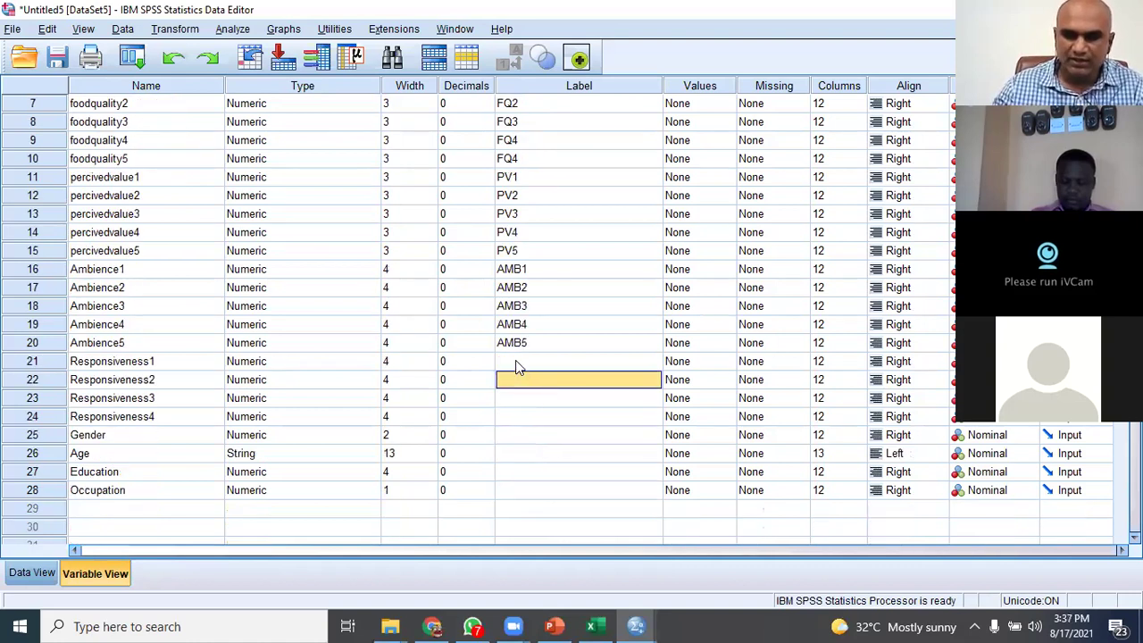
click(517, 363)
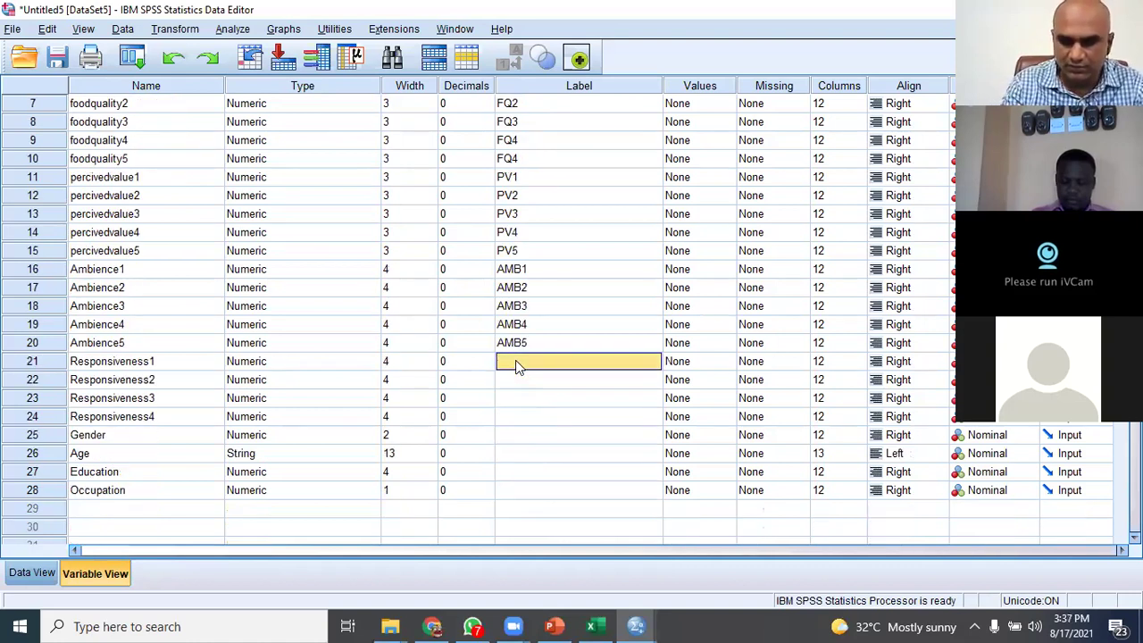
text(RS)
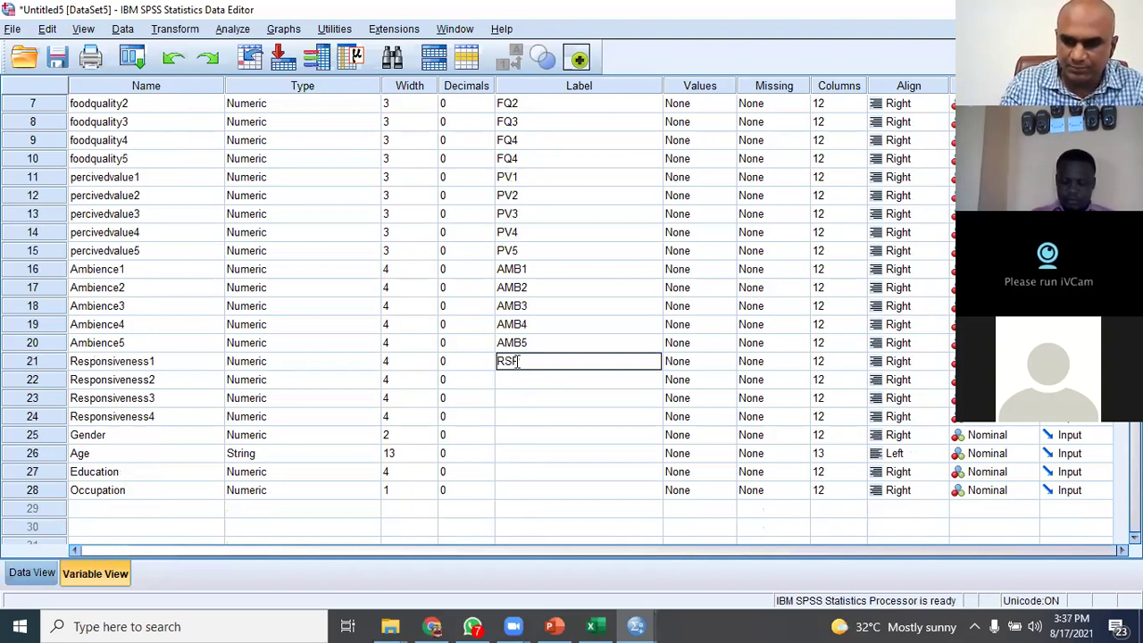
text(P1)
key(Return)
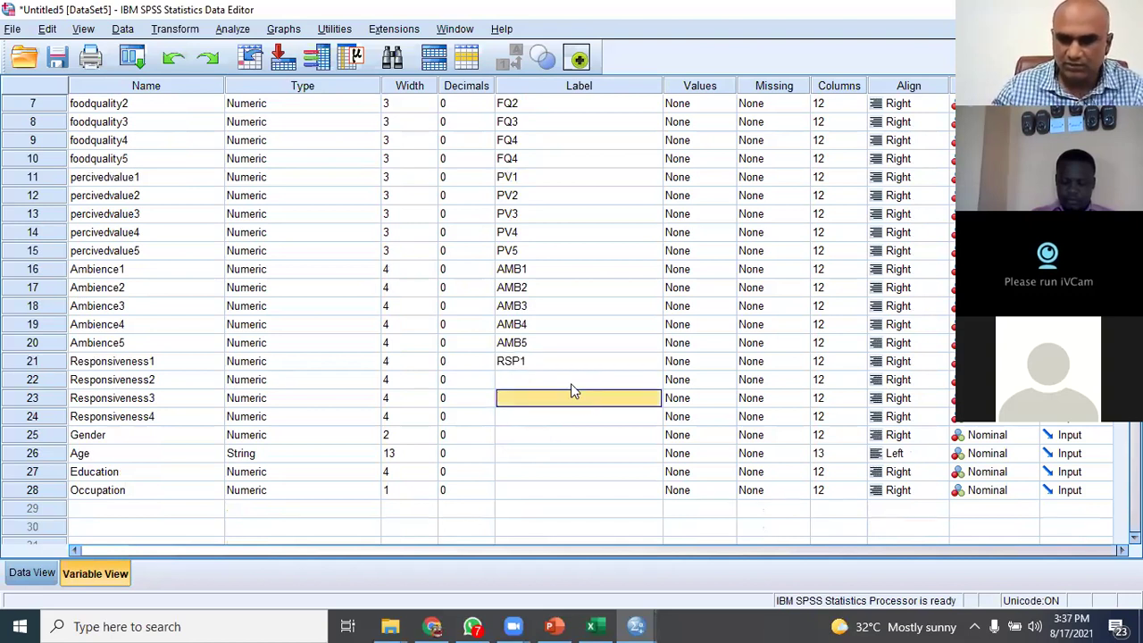
Copy the RSP1 label to the empty label cells of Responsiveness2 through Responsiveness4.
click(568, 364)
drag(561, 385, 568, 420)
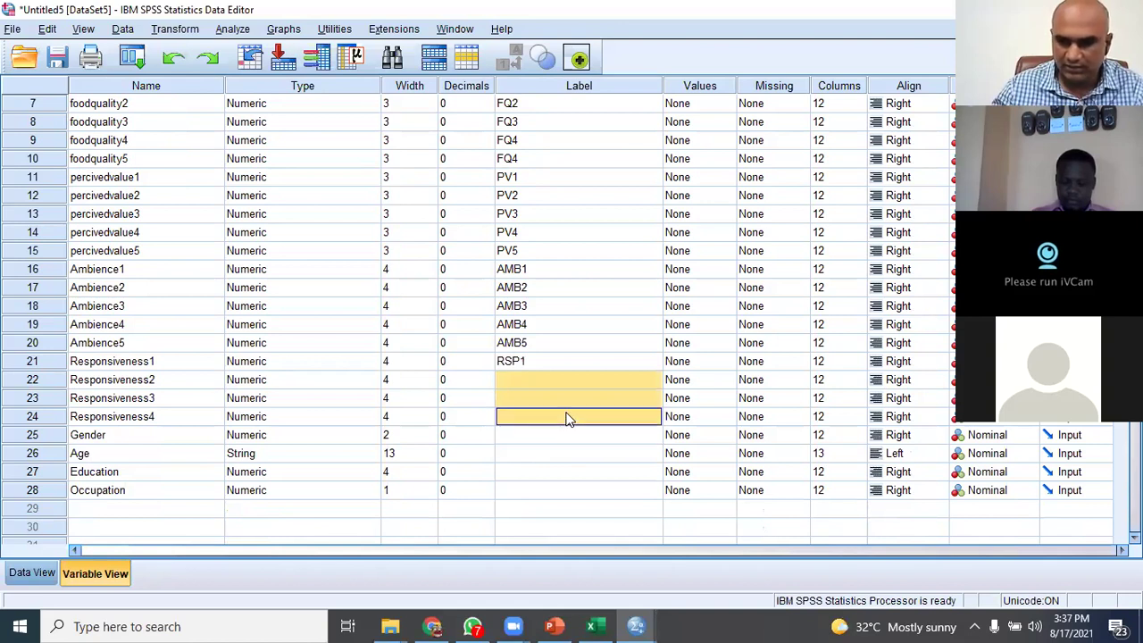
click(563, 379)
right_click(545, 377)
click(527, 384)
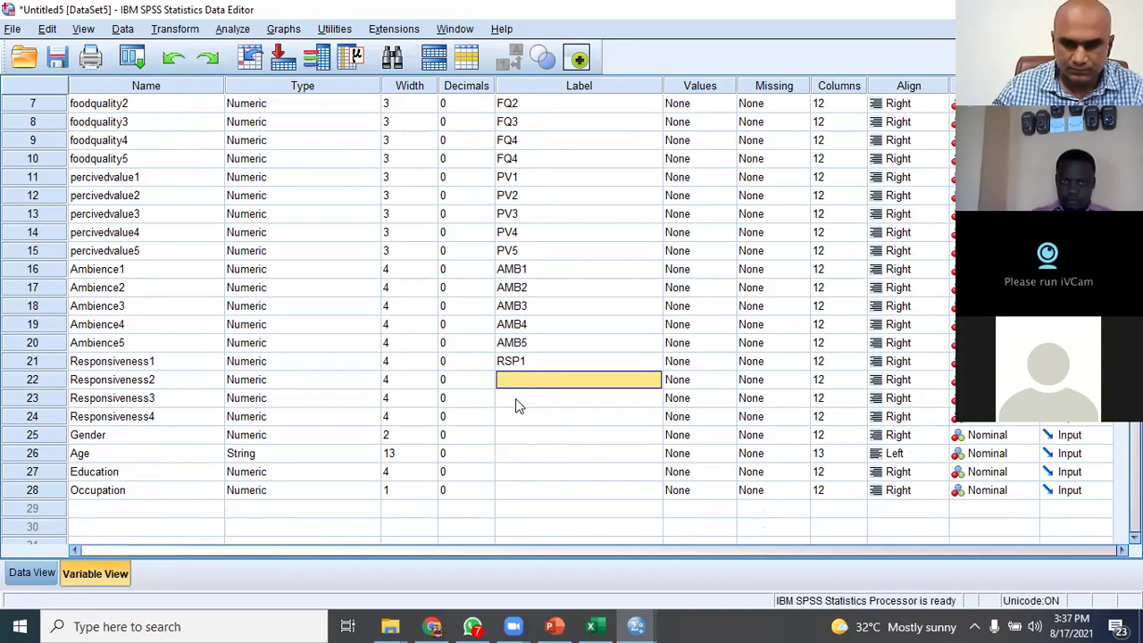
click(517, 400)
click(519, 382)
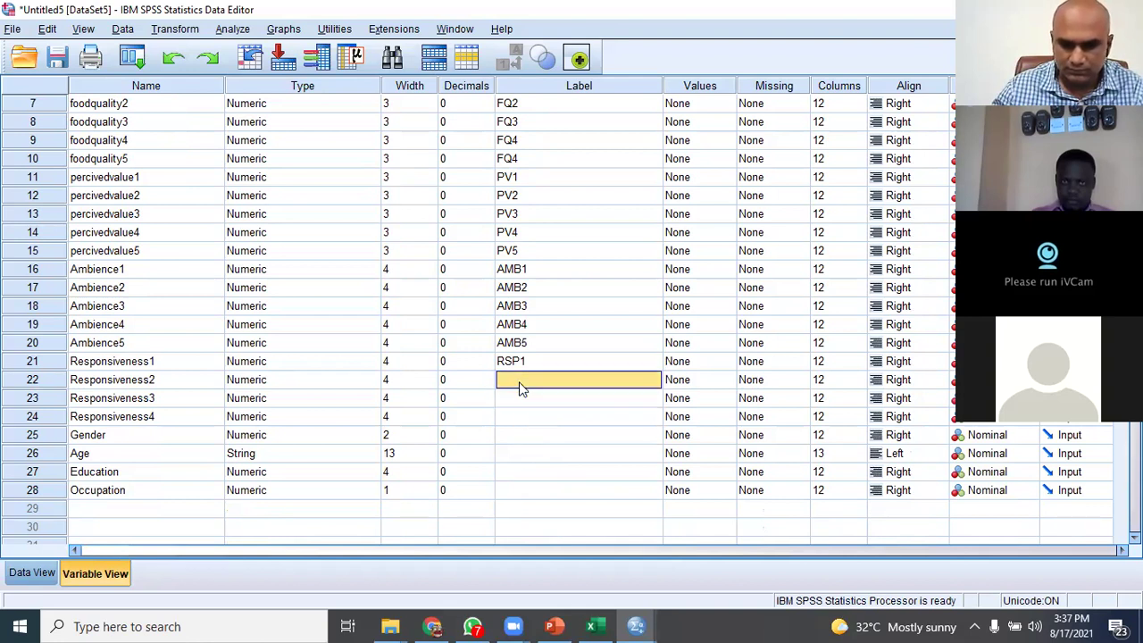
click(518, 413)
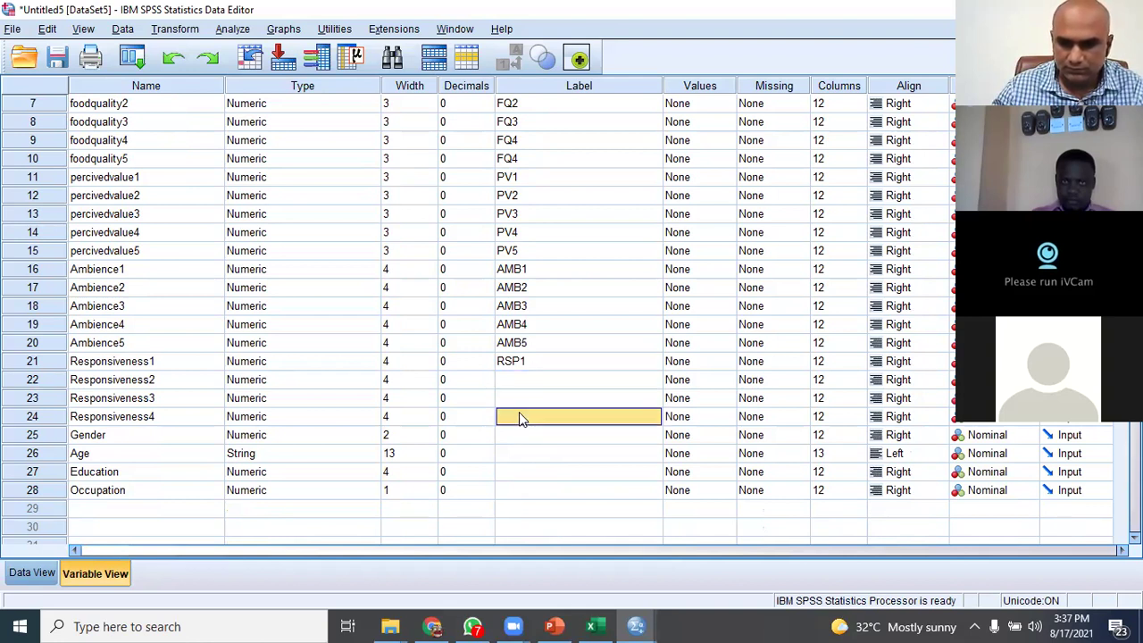
drag(527, 386, 543, 418)
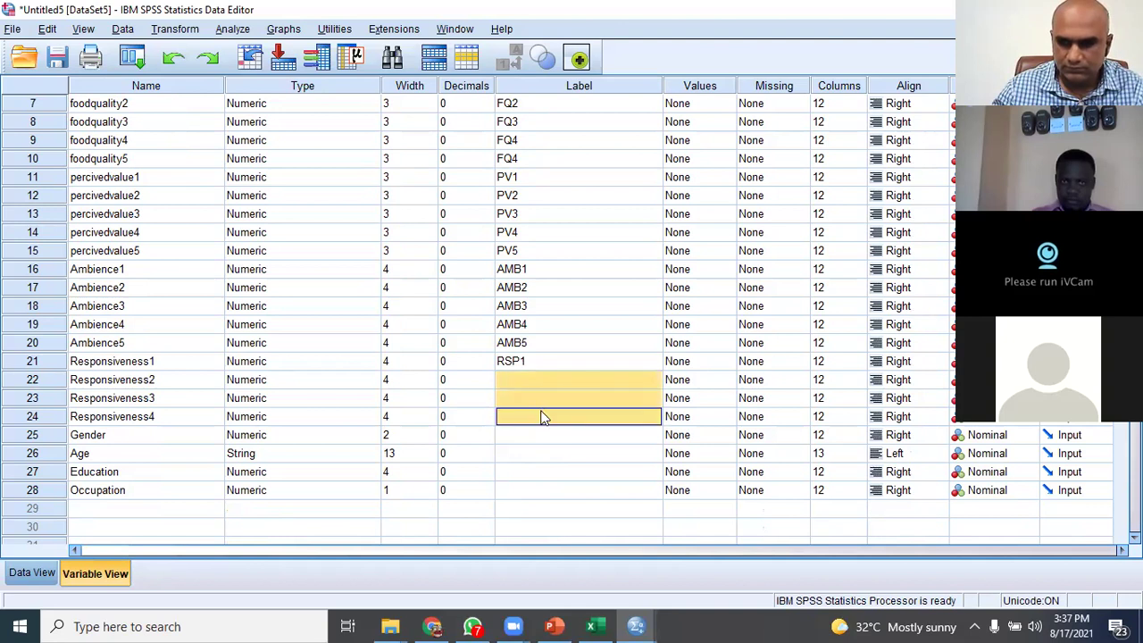
right_click(543, 417)
click(581, 444)
Renumber the labels of Responsiveness2 through Responsiveness4 as RSP2, RSP3 and RSP4.
double_click(534, 377)
key(BackSpace)
text(2)
click(536, 397)
double_click(536, 398)
key(BackSpace)
double_click(544, 411)
key(BackSpace)
text(4)
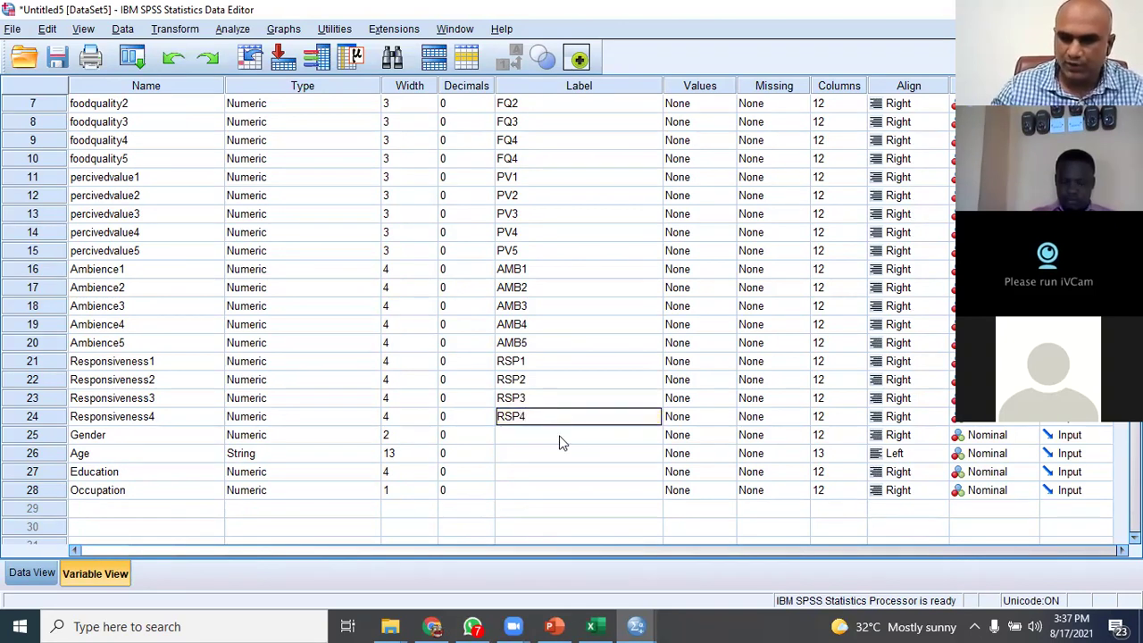
click(562, 443)
scroll(576, 452, up, 2)
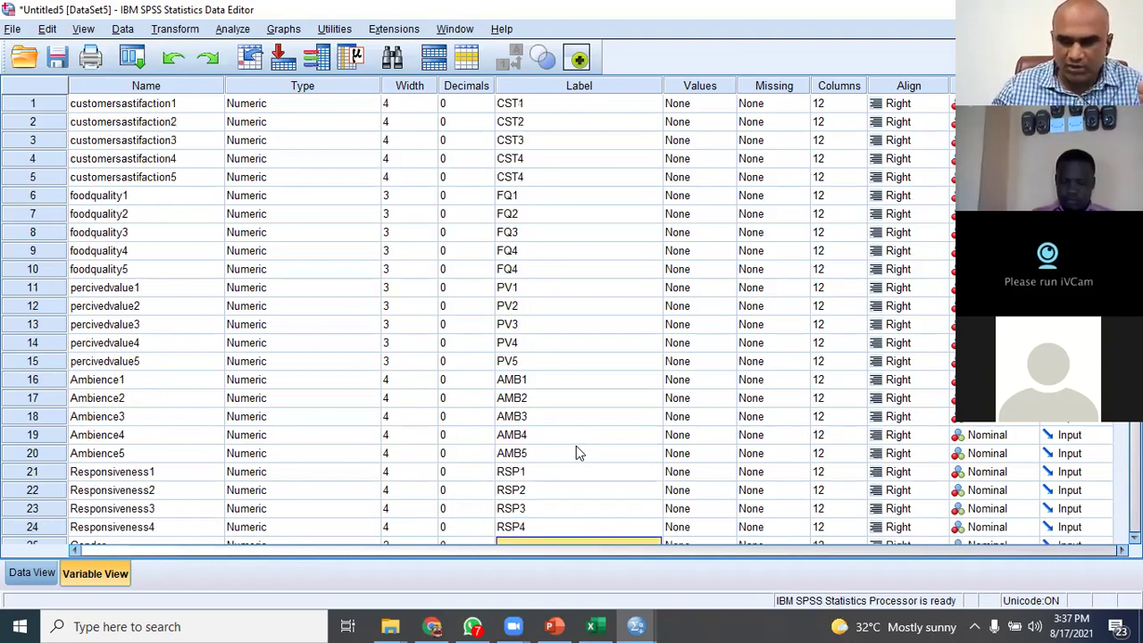
scroll(576, 453, down, 4)
scroll(576, 452, up, 2)
scroll(576, 449, down, 1)
click(557, 437)
click(527, 382)
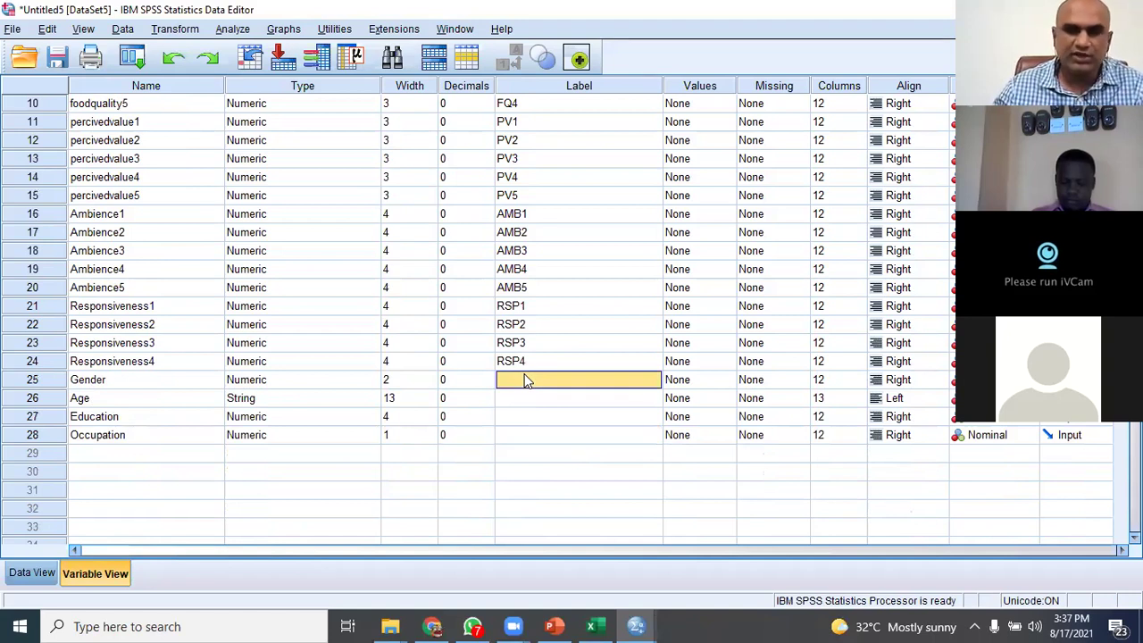
click(591, 475)
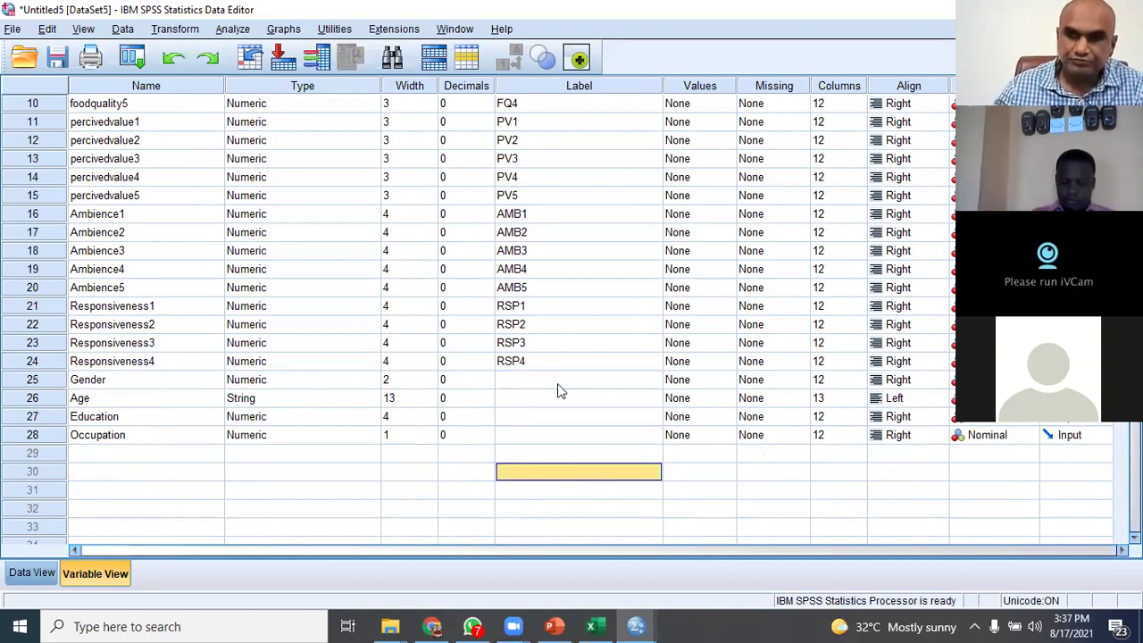
click(554, 380)
click(572, 472)
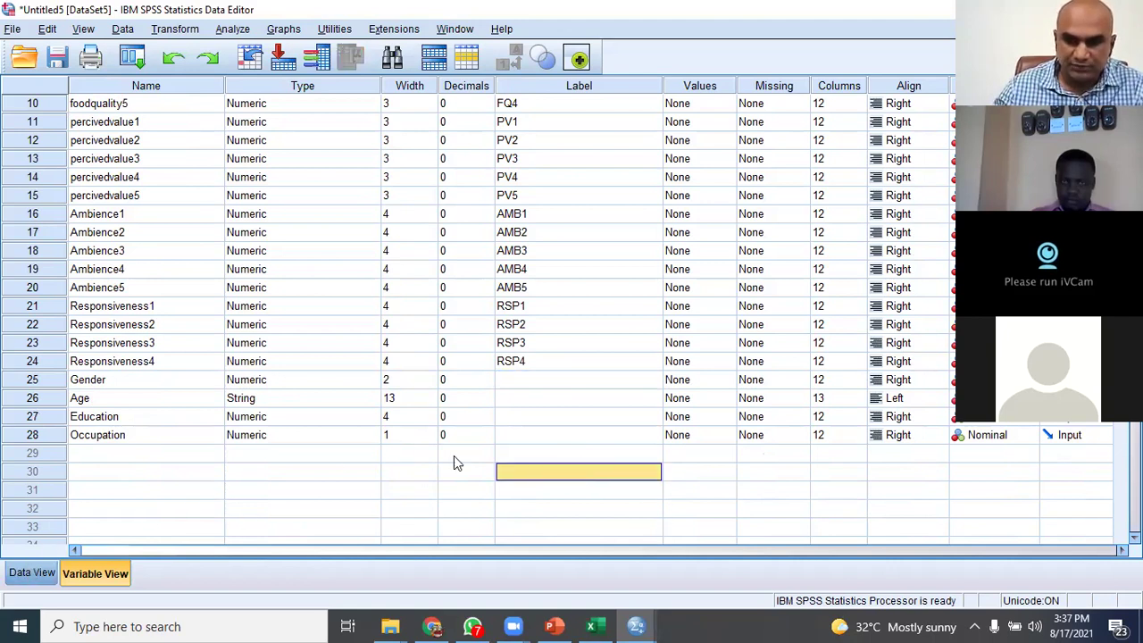
Label the Gender, Age and Education variables as Gender, Age and Education.
click(516, 384)
click(516, 384)
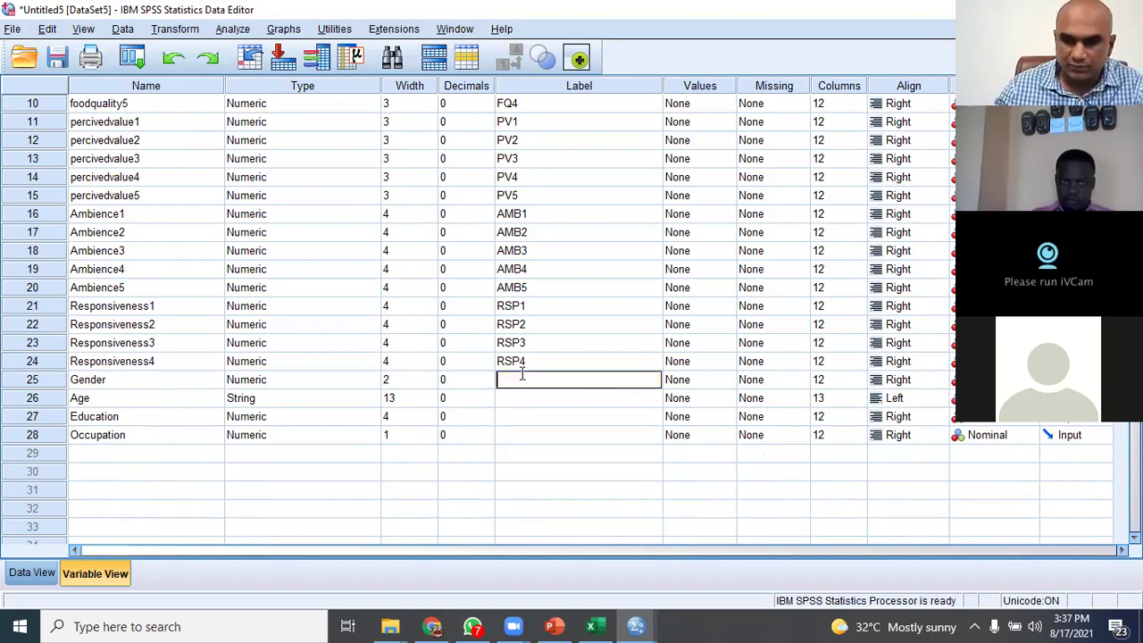
text(Gender)
key(Return)
click(533, 407)
text(Age)
key(Return)
text(Education)
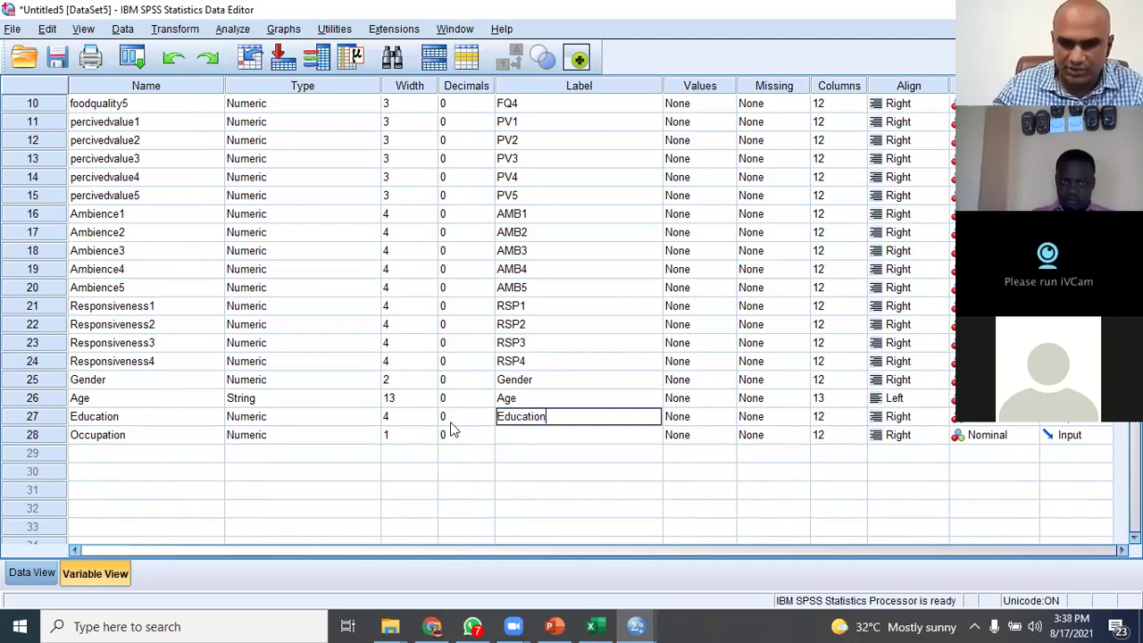
key(Return)
Enter Occupation as the label of the Occupation variable, correcting the spelling mistakes.
click(530, 434)
text(Occupatin)
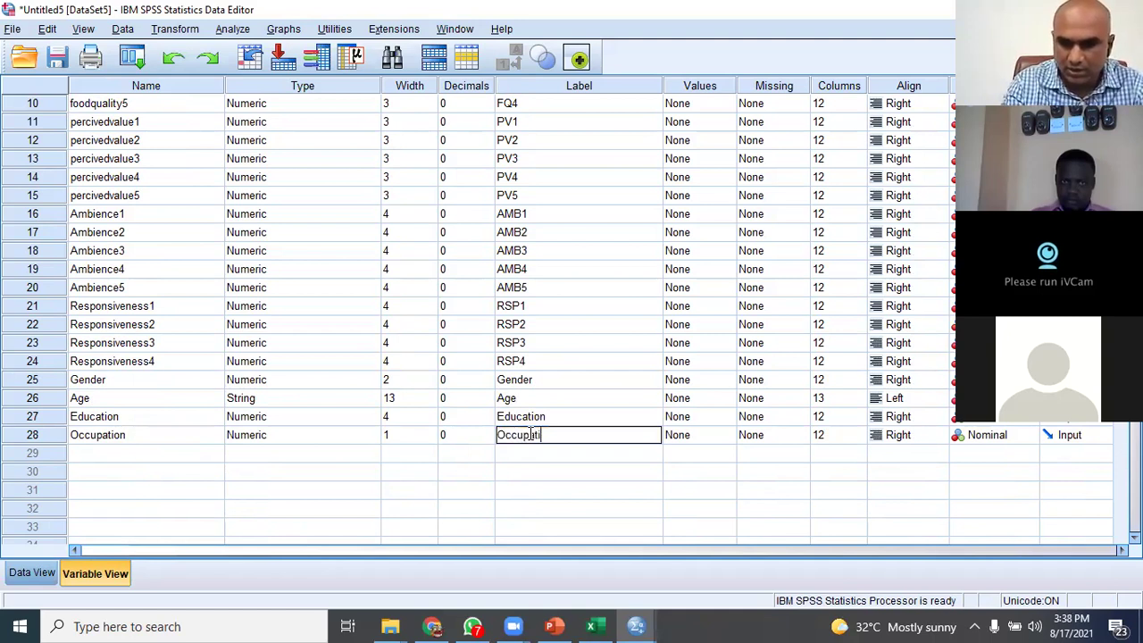
text(on)
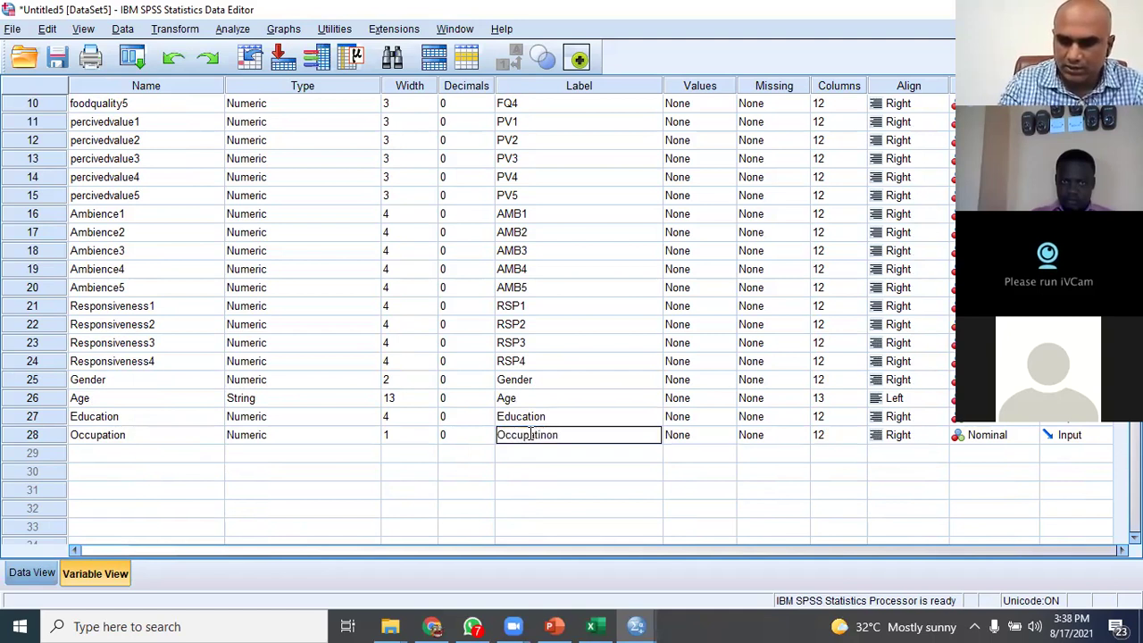
key(BackSpace)
key(BackSpace)
key(BackSpace)
key(BackSpace)
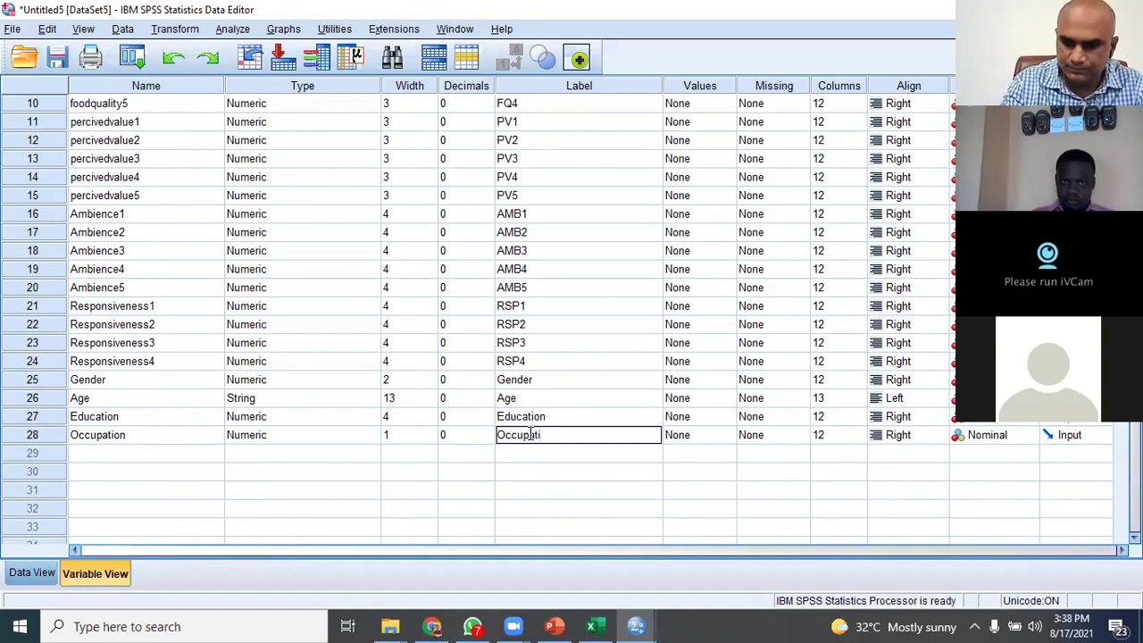
text(on)
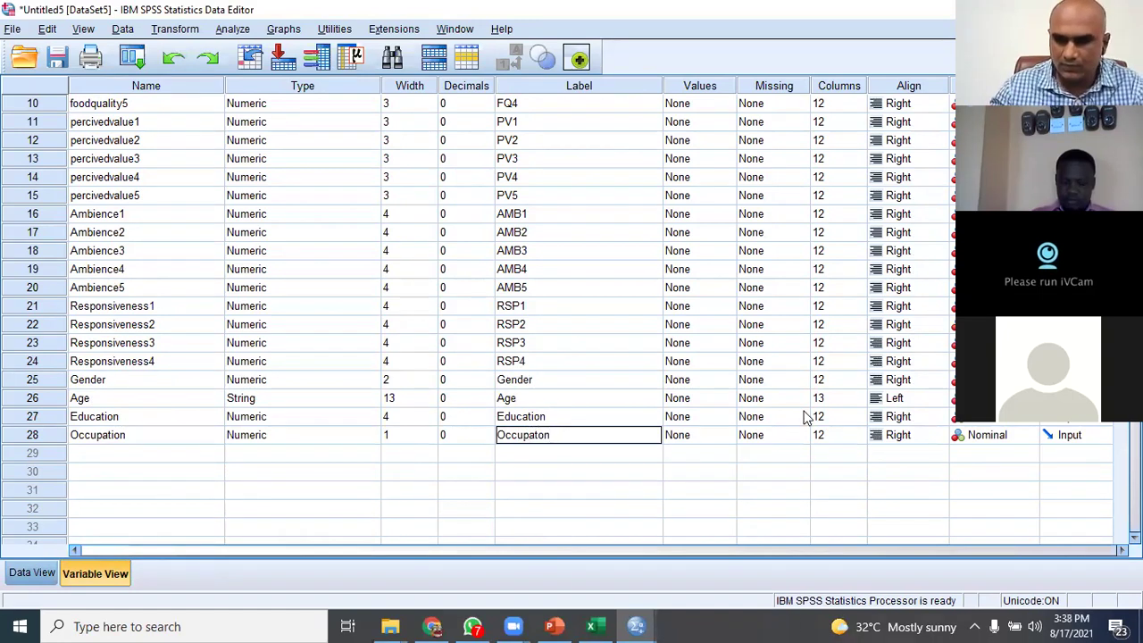
key(BackSpace)
key(BackSpace)
text(ion)
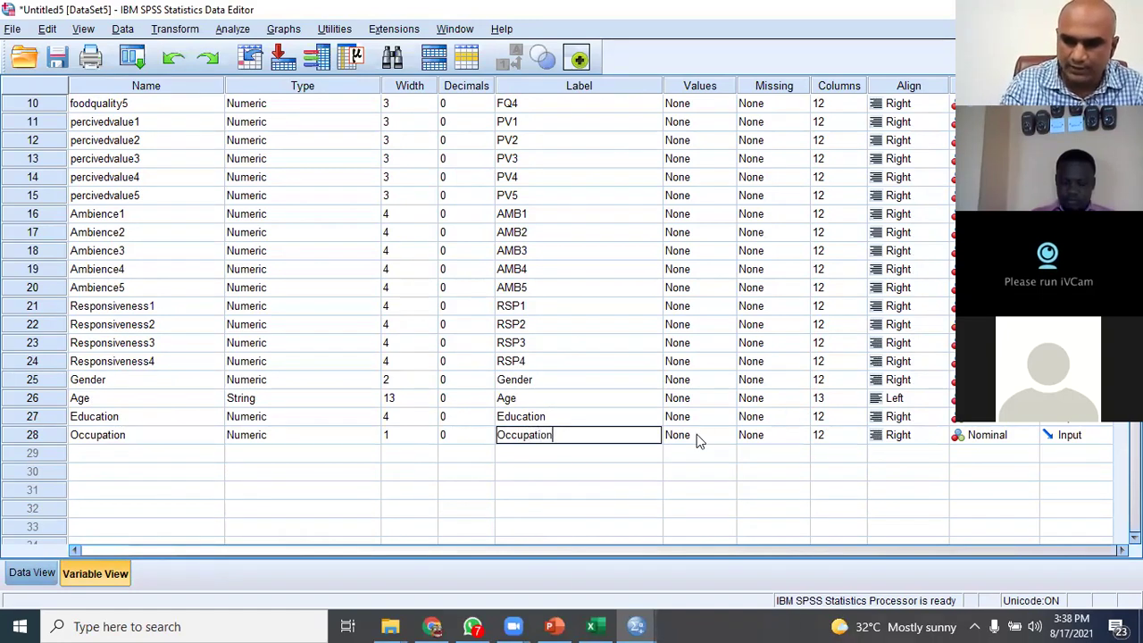
scroll(697, 433, up, 1)
click(676, 507)
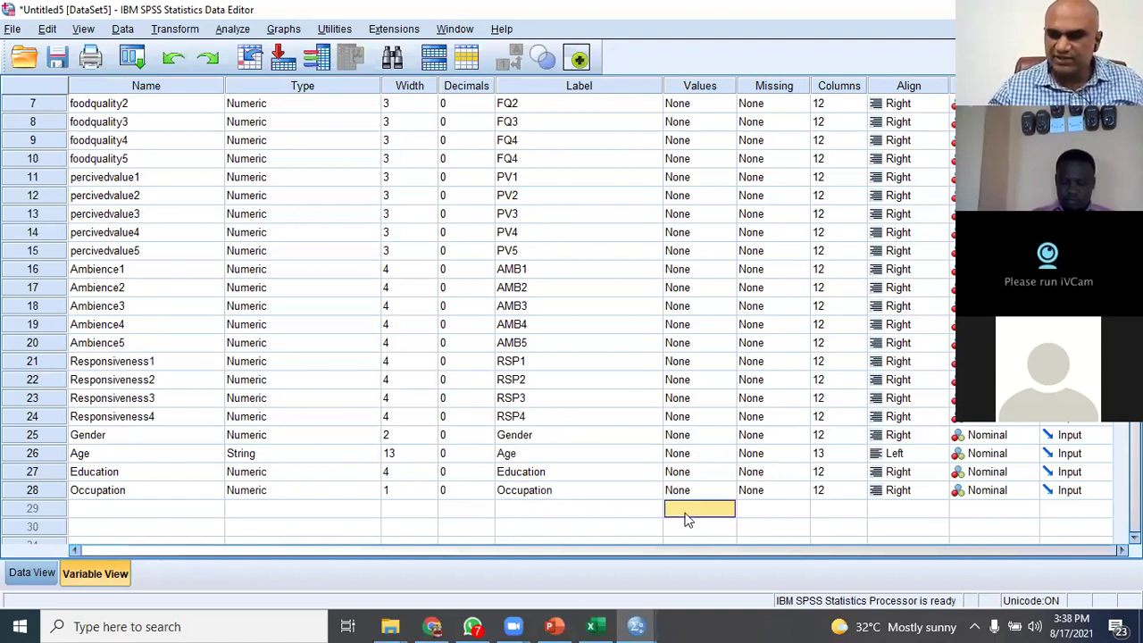
Review the variable names, widths and coded labels across the whole variable list.
scroll(707, 416, up, 2)
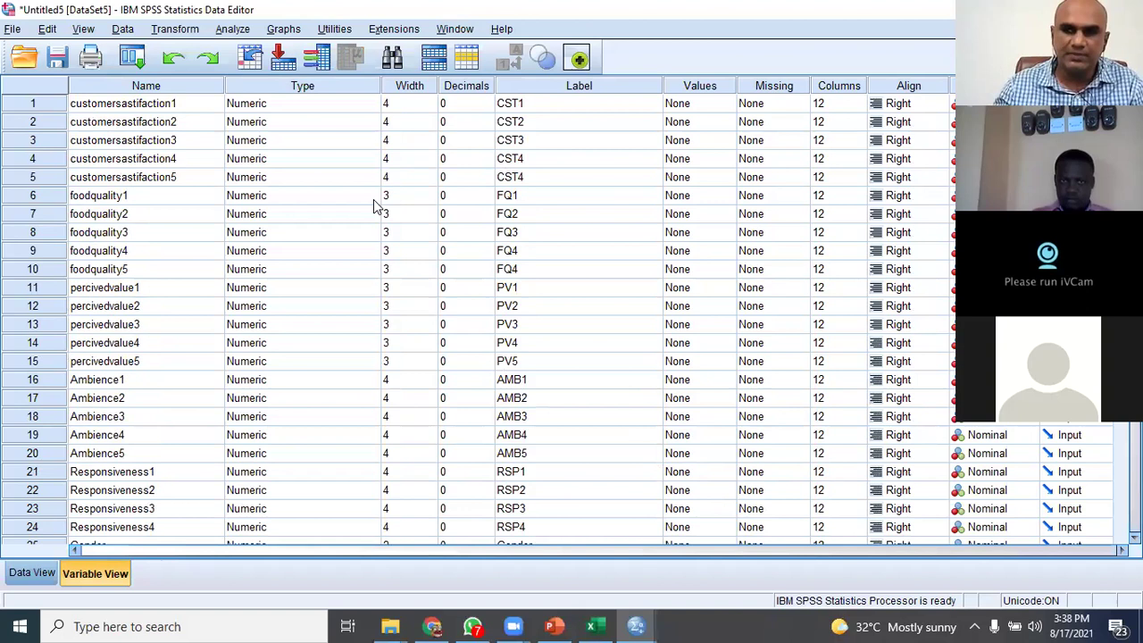
click(163, 103)
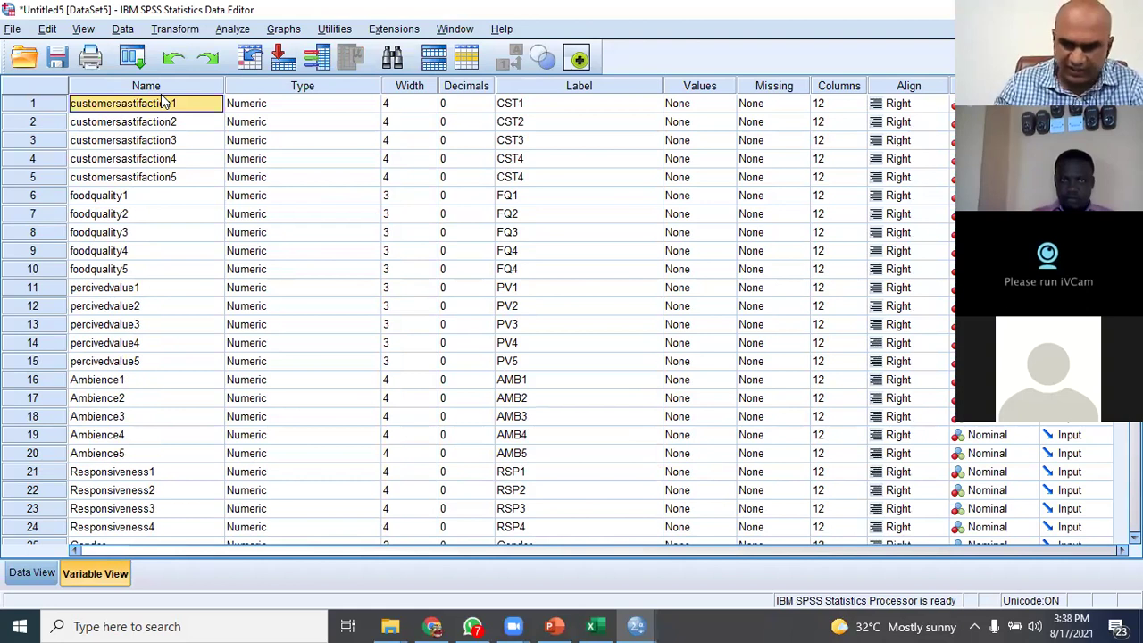
click(409, 104)
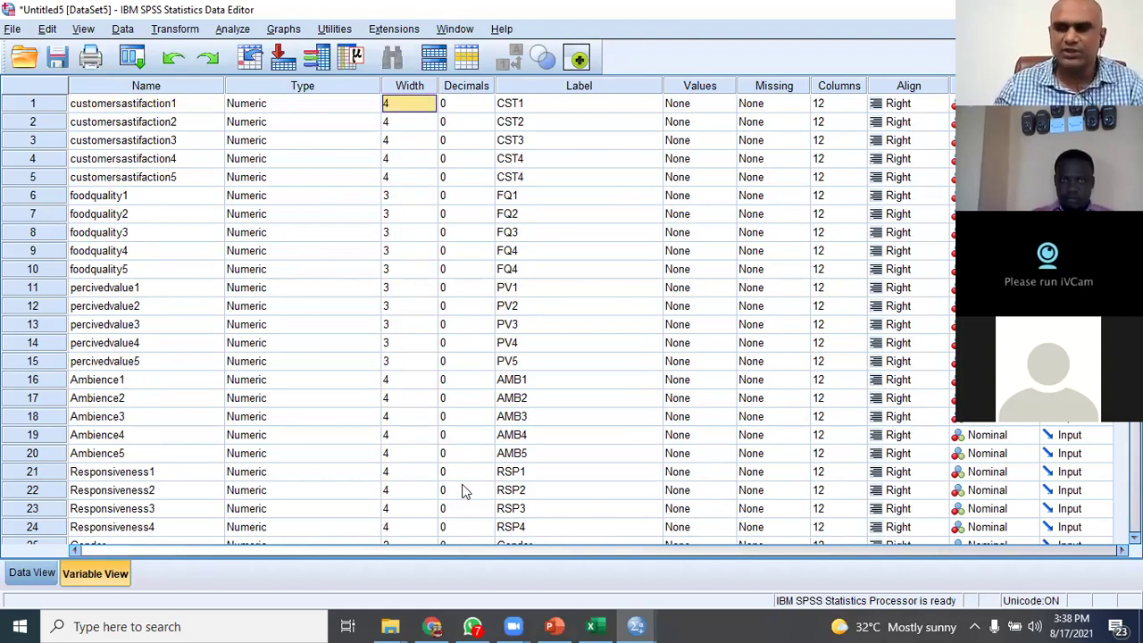
scroll(464, 490, down, 3)
scroll(464, 490, up, 3)
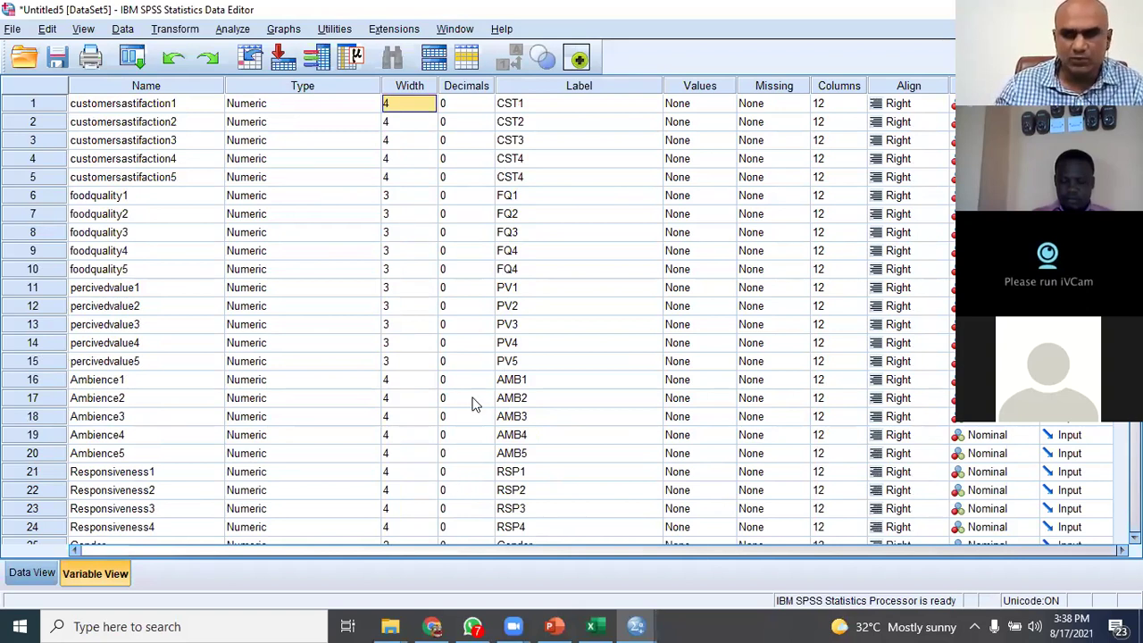
drag(562, 109, 621, 475)
scroll(614, 464, up, 3)
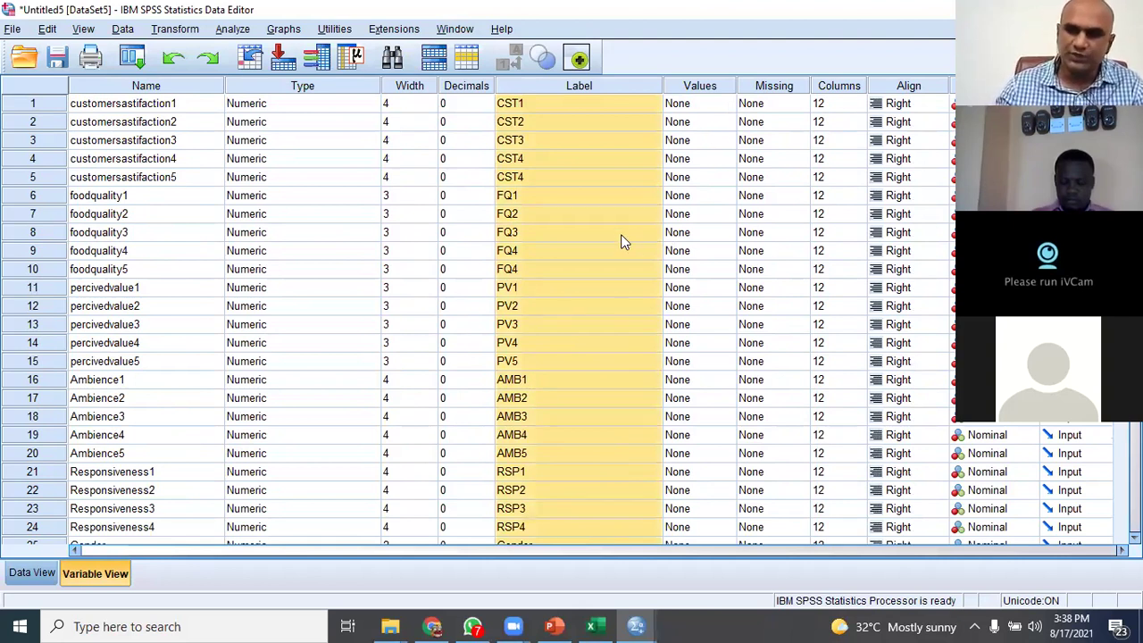
drag(134, 102, 189, 504)
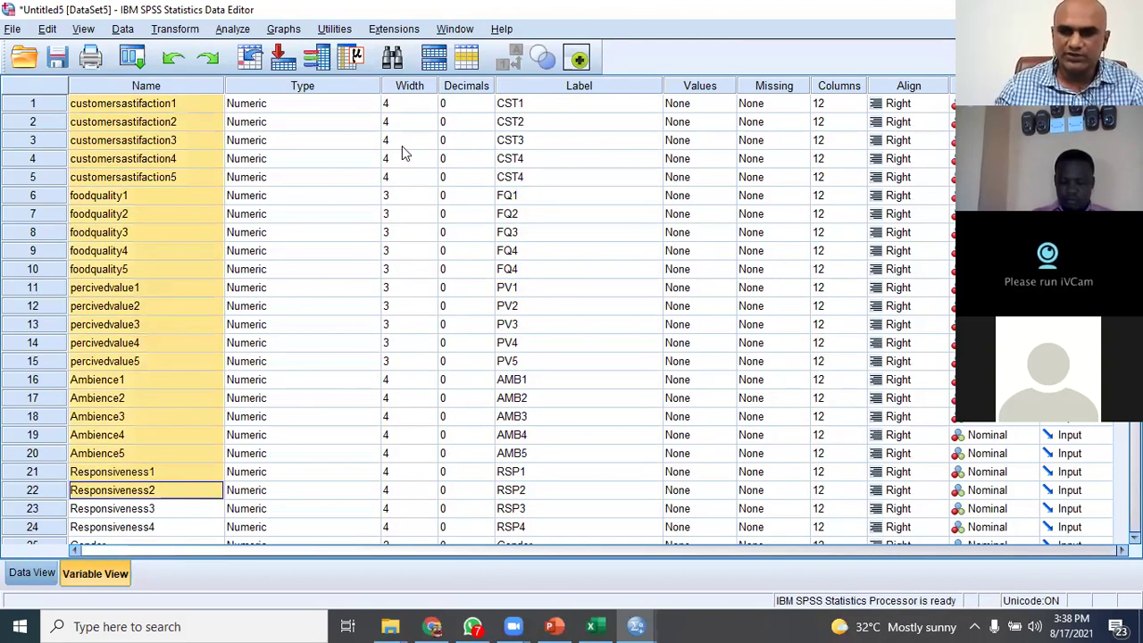
drag(539, 109, 576, 236)
click(596, 362)
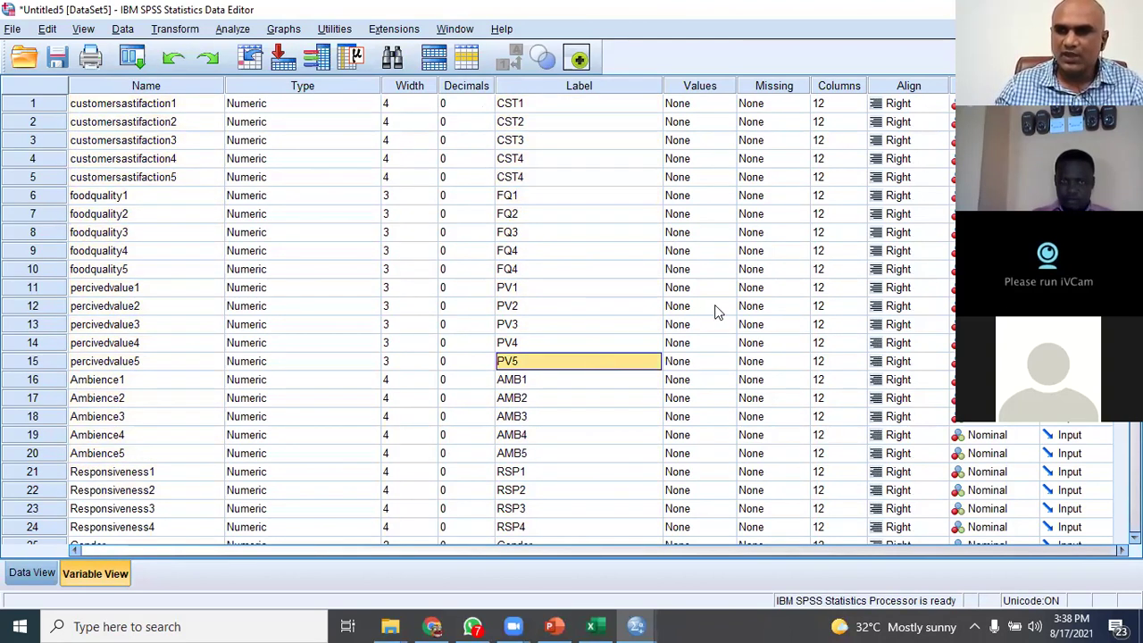
Add the value label 1 = Strongly Disagree to the customersastifaction1 variable.
click(703, 105)
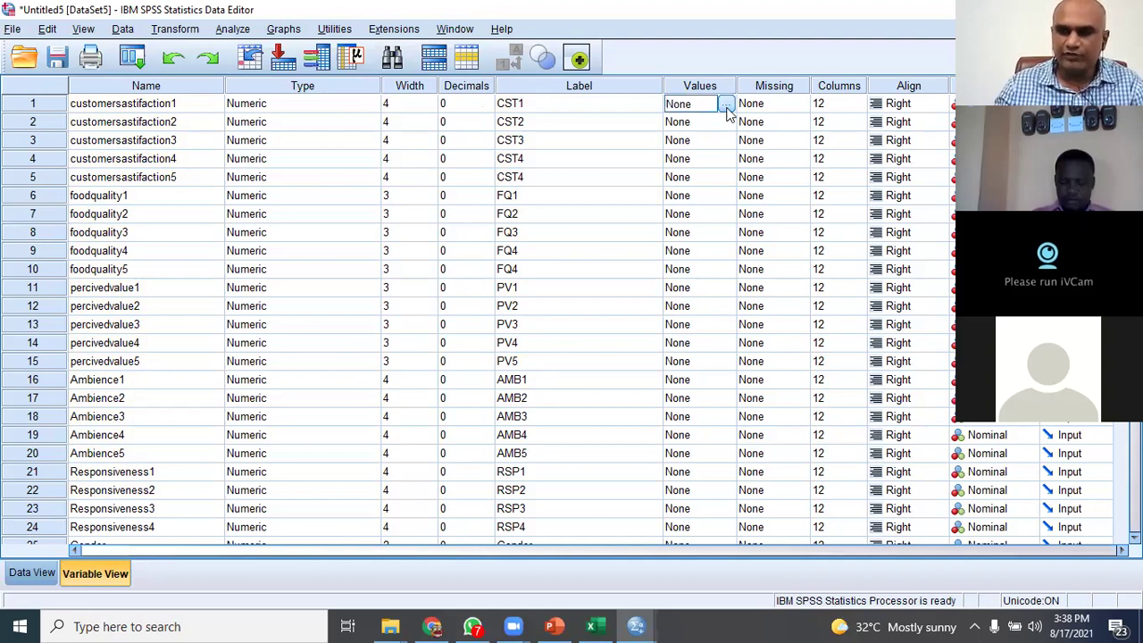
click(726, 106)
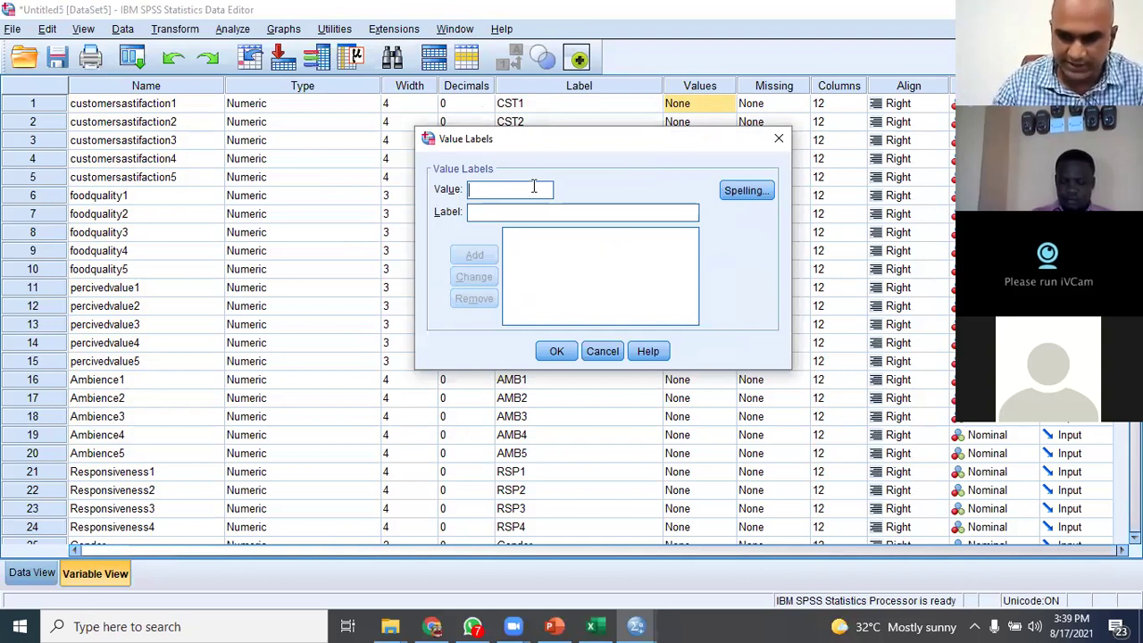
text(1)
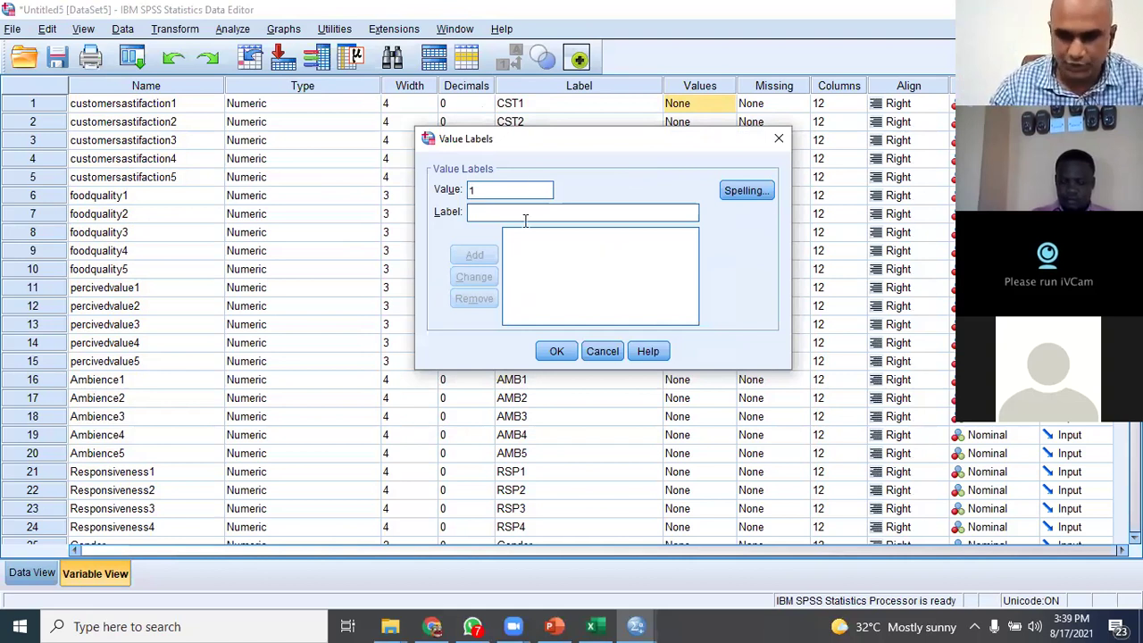
click(525, 214)
text(Str)
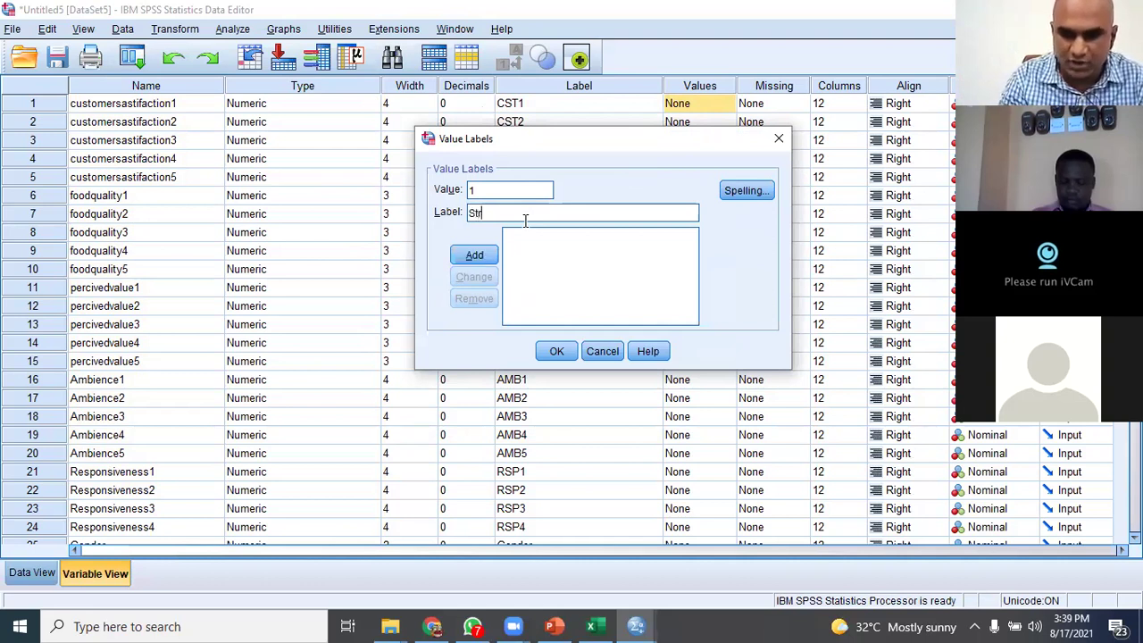
text(ongly Disagree)
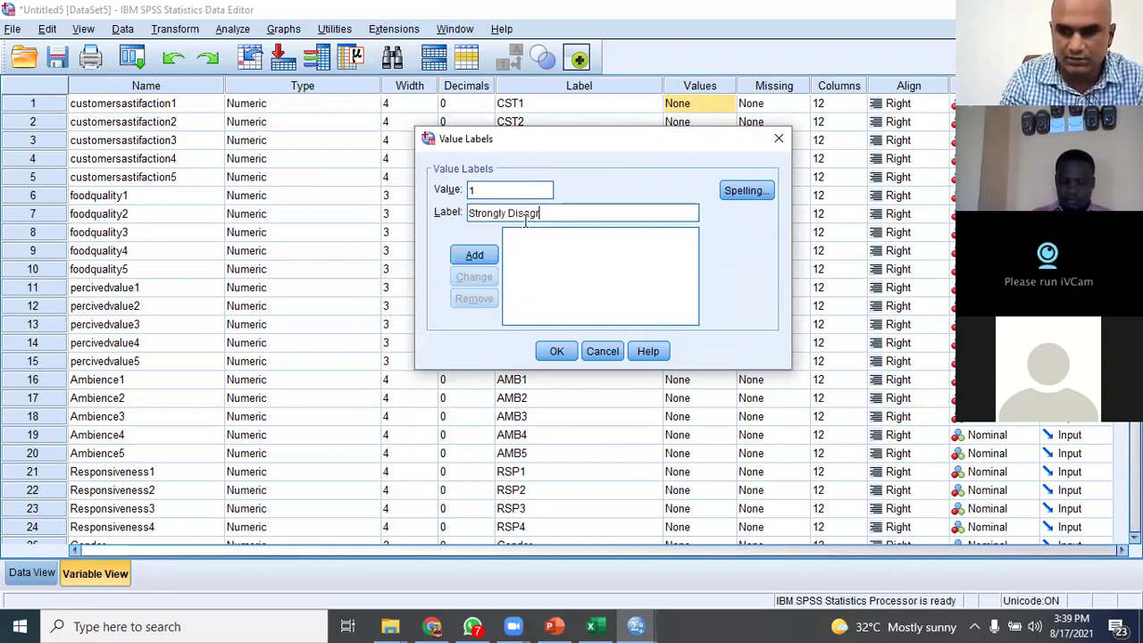
click(474, 254)
Add the value labels 2 = Disagree and 3 = Neutral to the customersastifaction1 variable.
click(507, 189)
text(2)
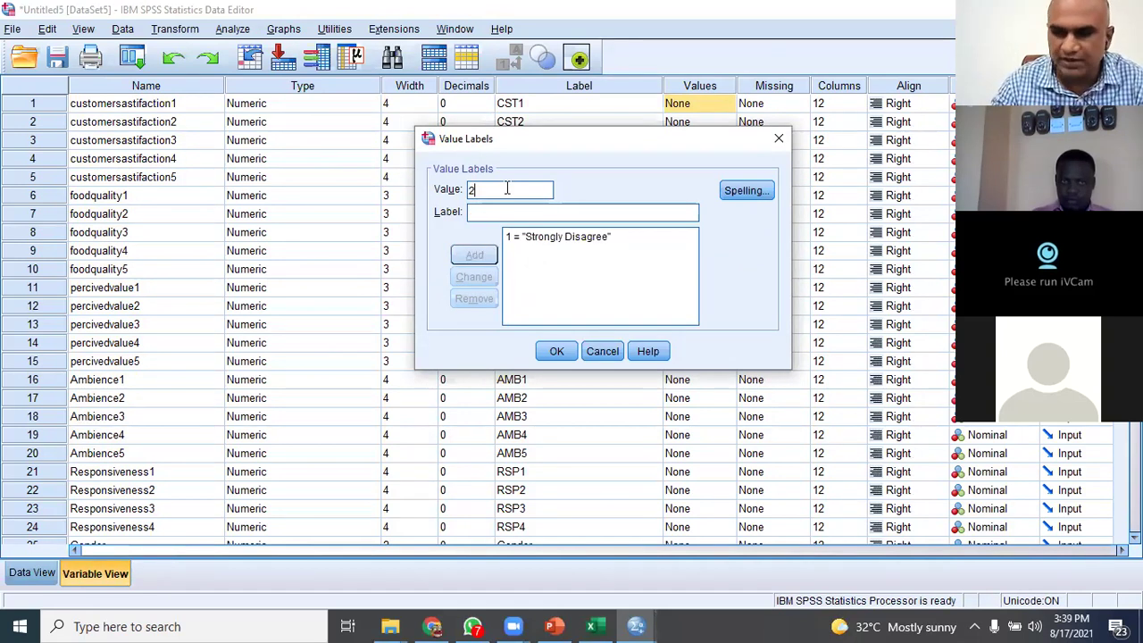
click(519, 211)
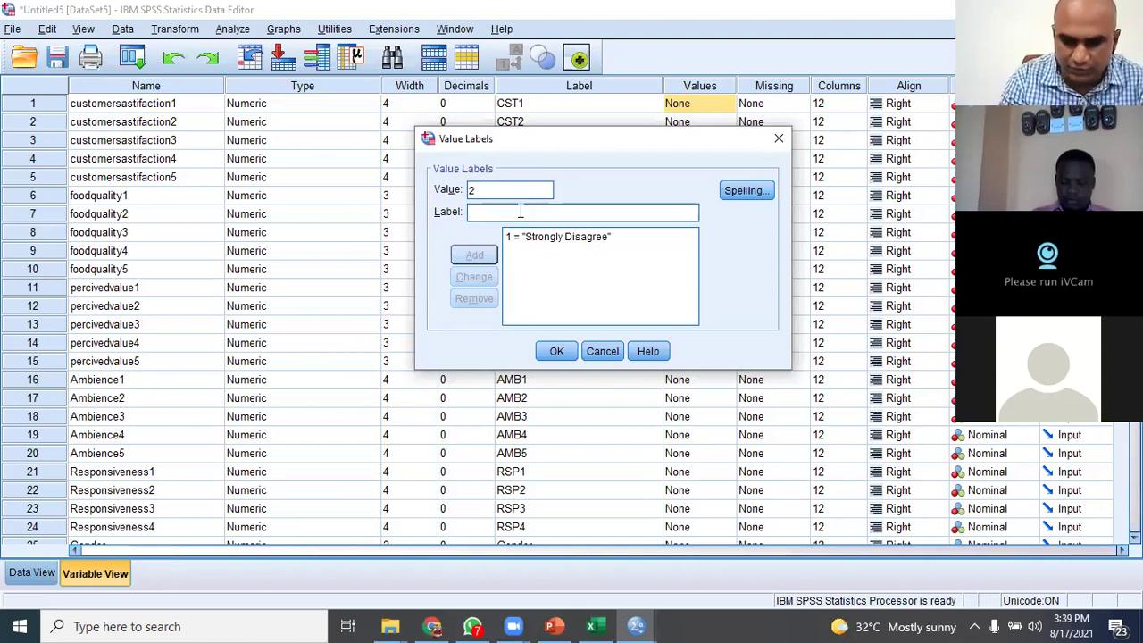
text(Disagree)
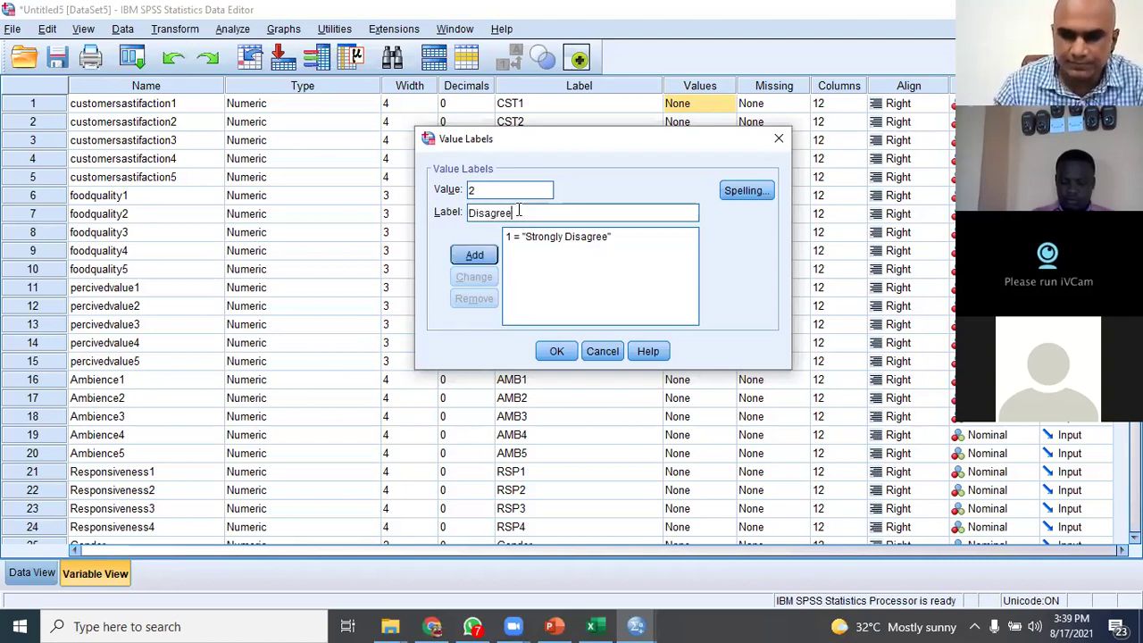
click(477, 254)
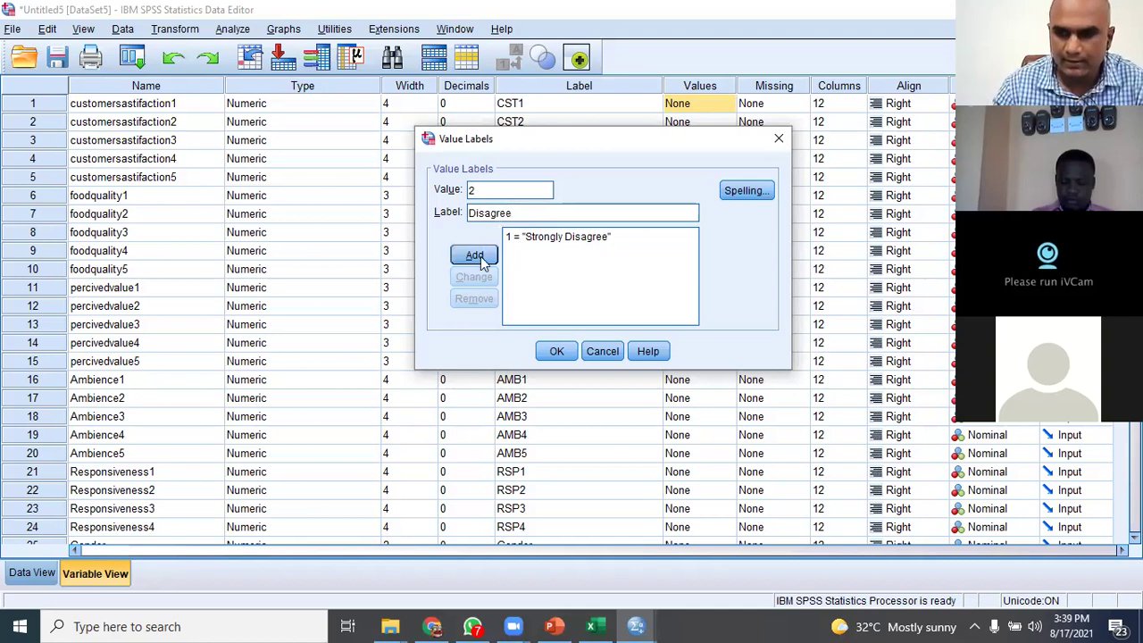
text(3)
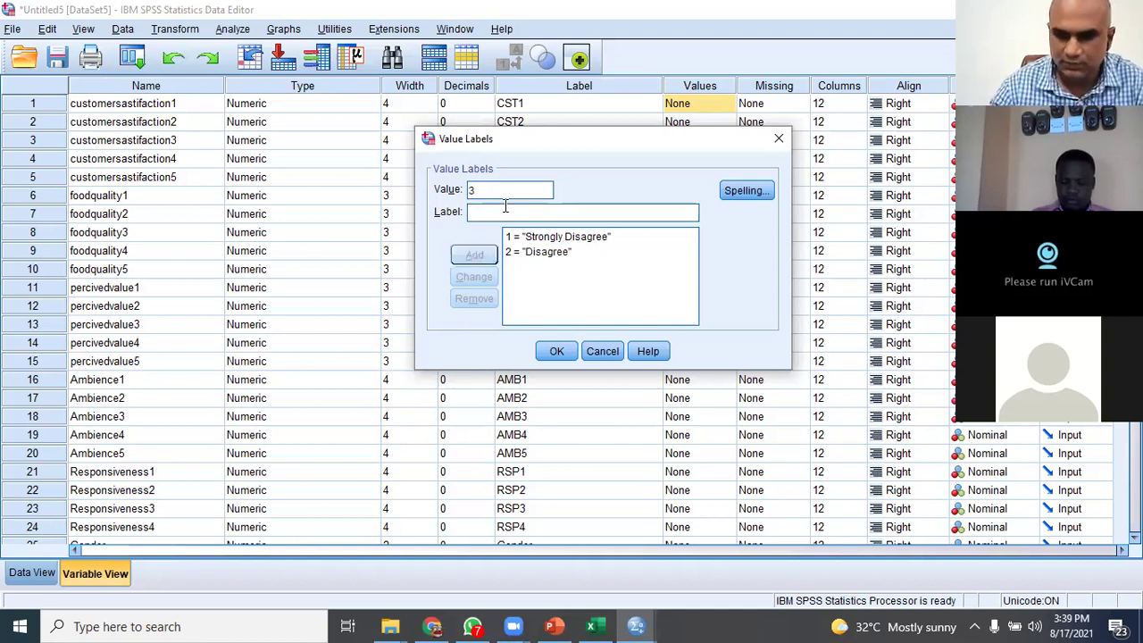
text(Neutral)
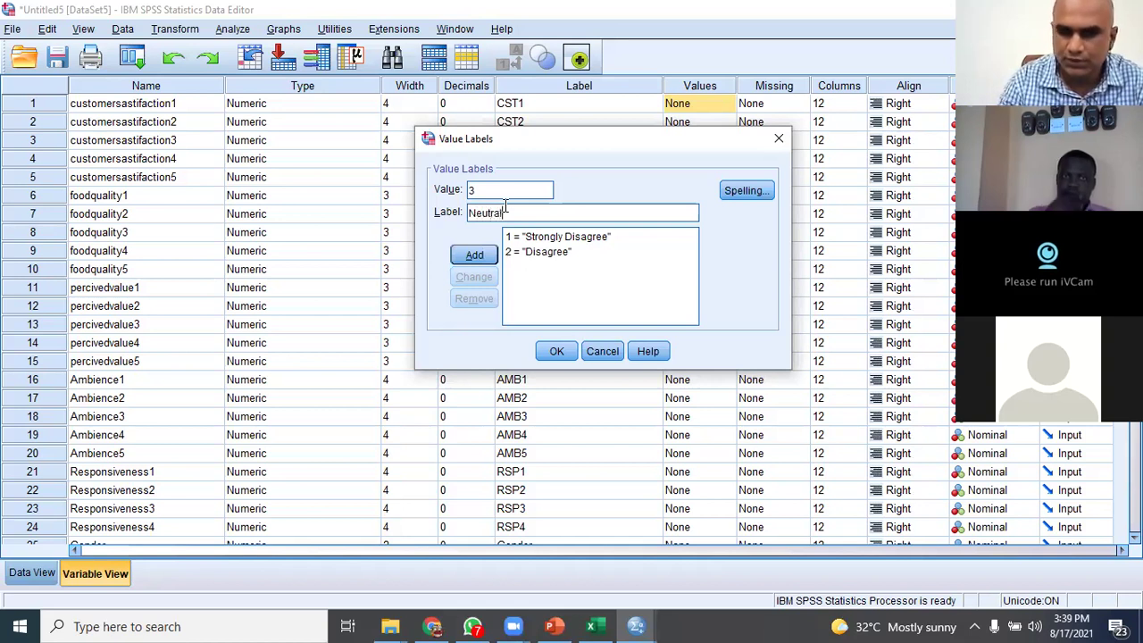
click(467, 258)
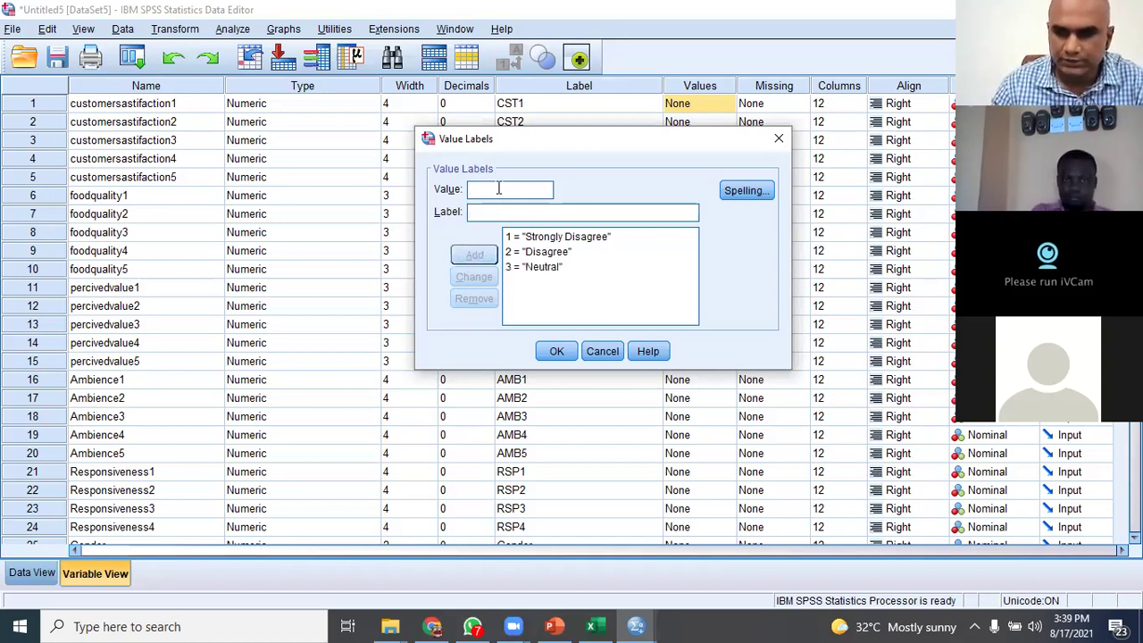
Add the value label 4 = Agree to the customersastifaction1 variable.
text(4)
click(487, 209)
text(Dis)
key(BackSpace)
text(gree)
key(BackSpace)
key(BackSpace)
key(BackSpace)
key(BackSpace)
key(BackSpace)
key(BackSpace)
text(Agree)
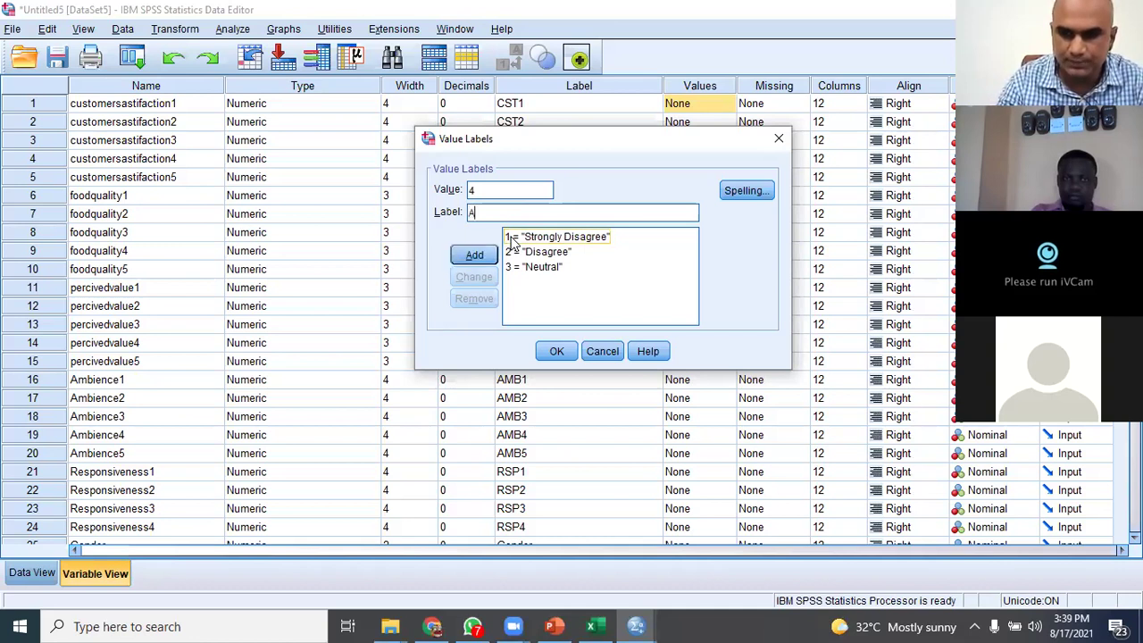
click(474, 255)
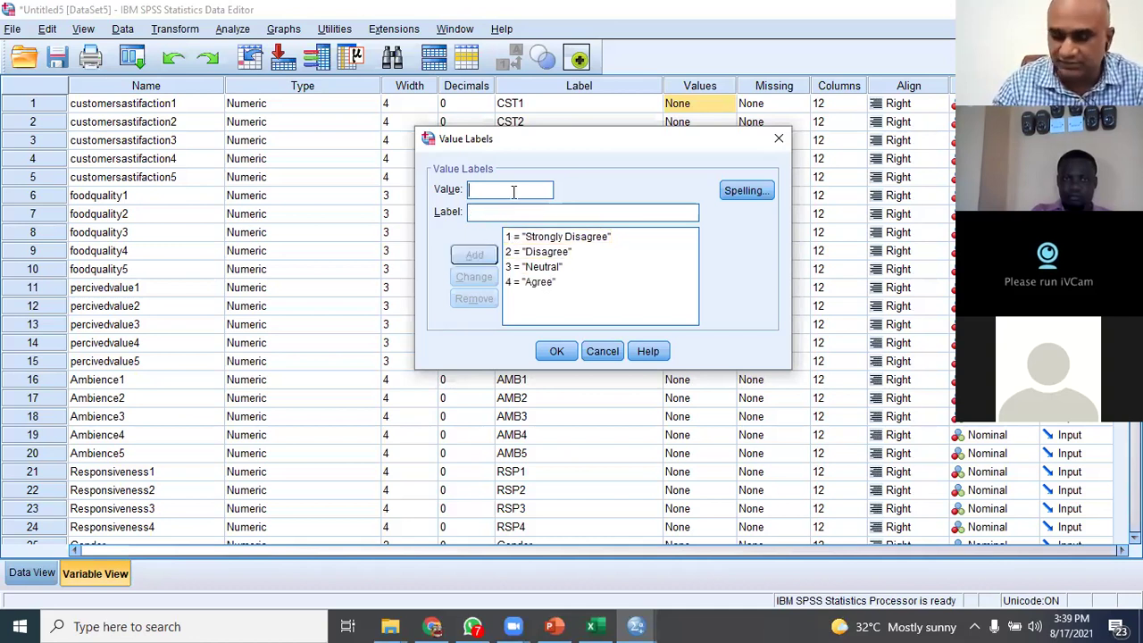
Add the value label 5 = Strongly Agree and check the spelling of the value labels.
click(514, 191)
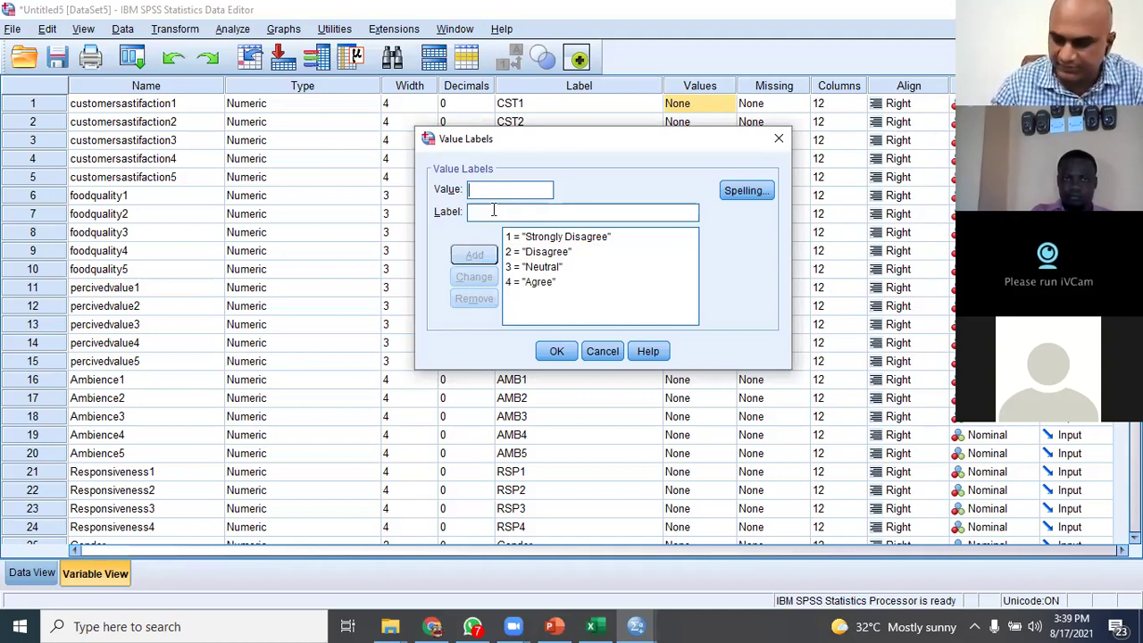
text(5)
click(494, 210)
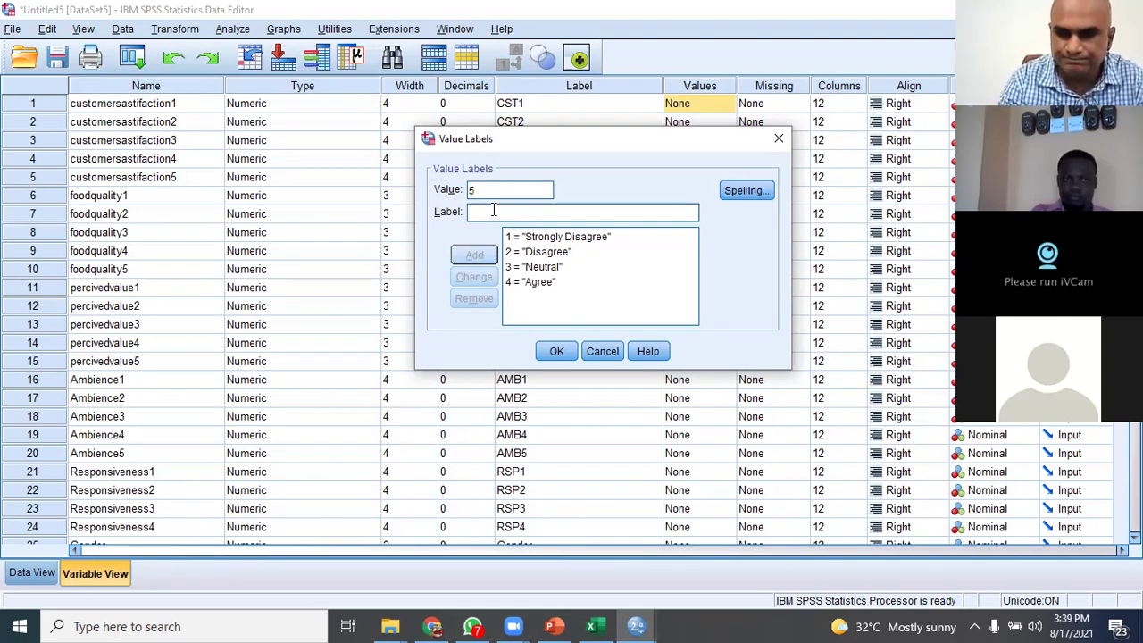
text(Strongly Agree)
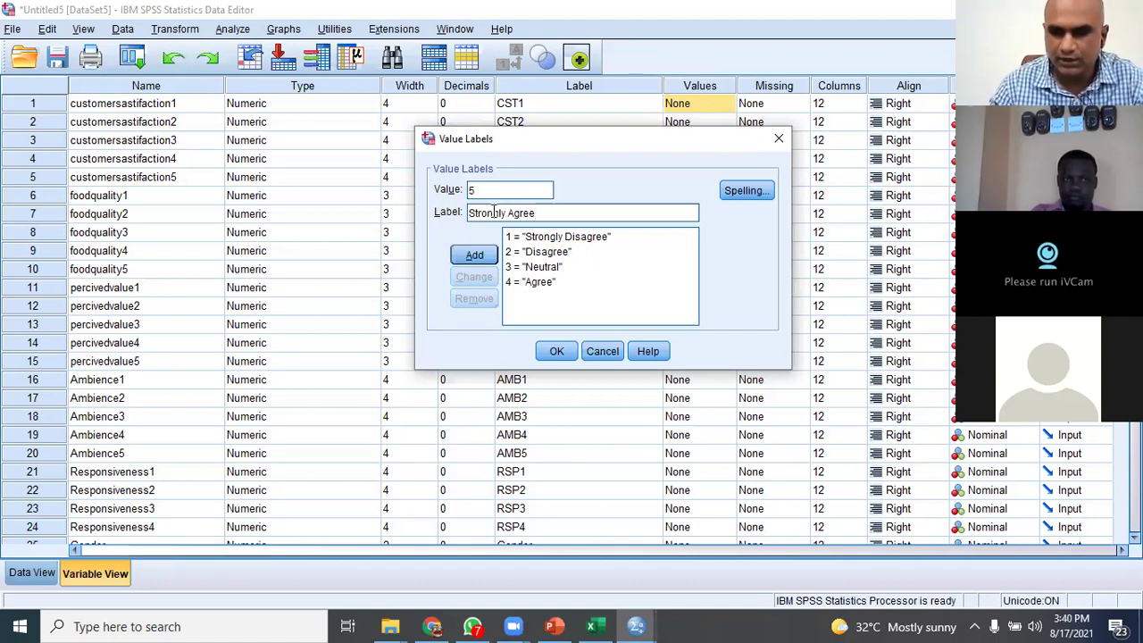
click(474, 254)
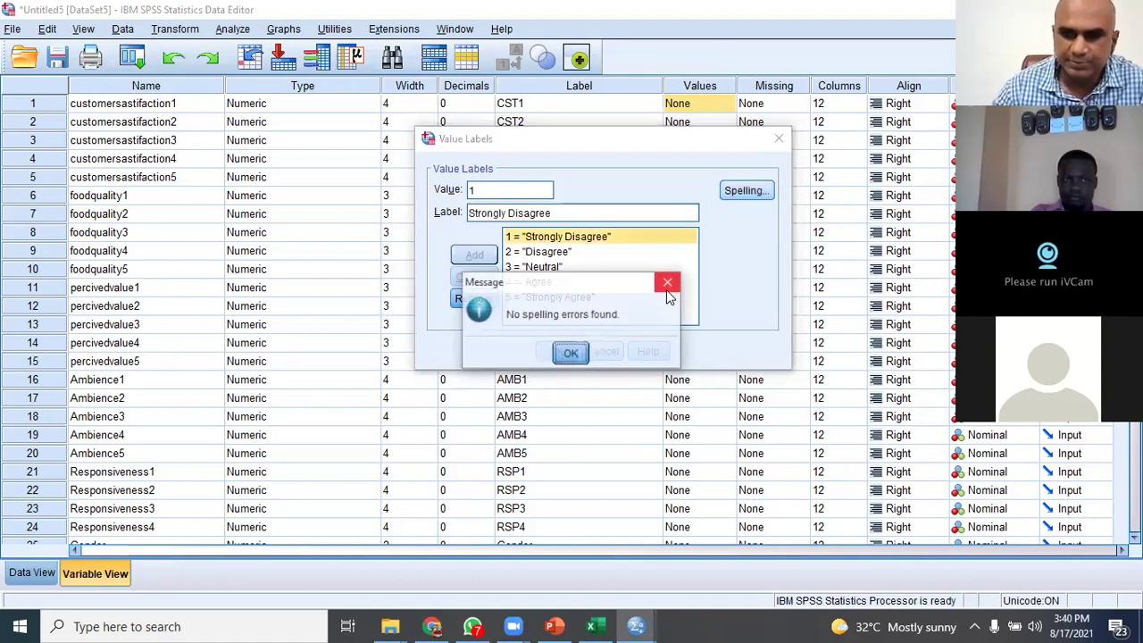
click(570, 351)
click(594, 267)
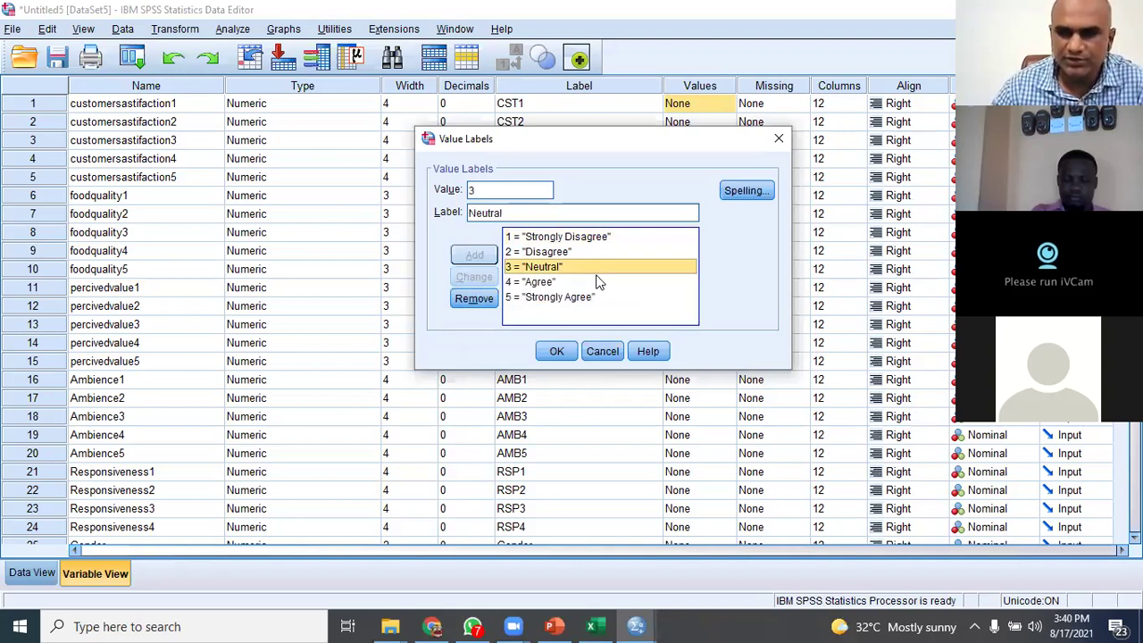